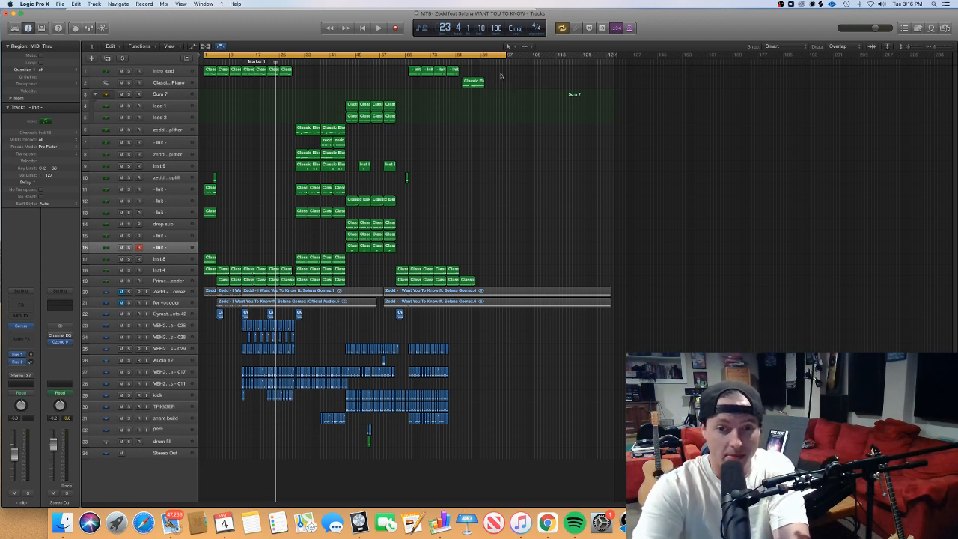
Shorten the cycle range to end at about bar 83 and play the arrangement from the beginning
left_click_drag(507, 58, 461, 58)
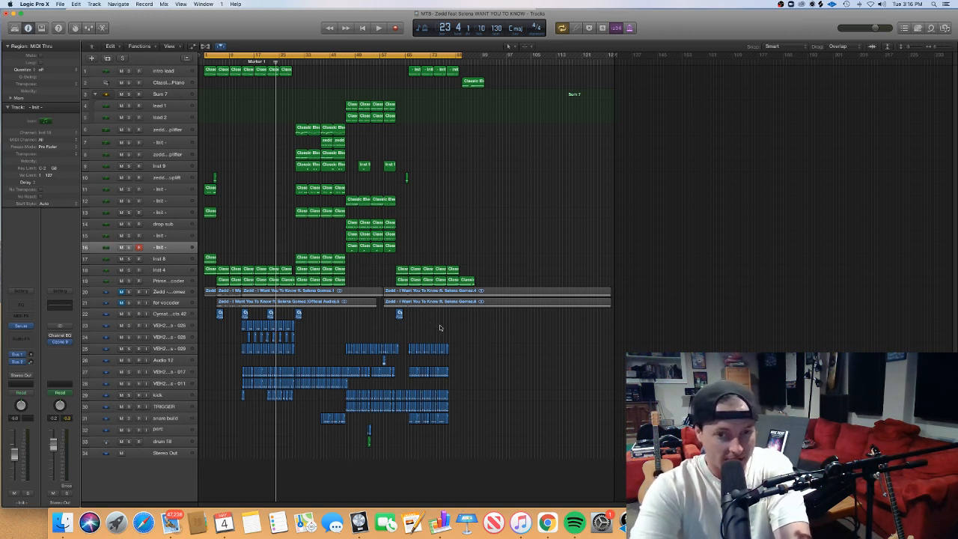
key("space")
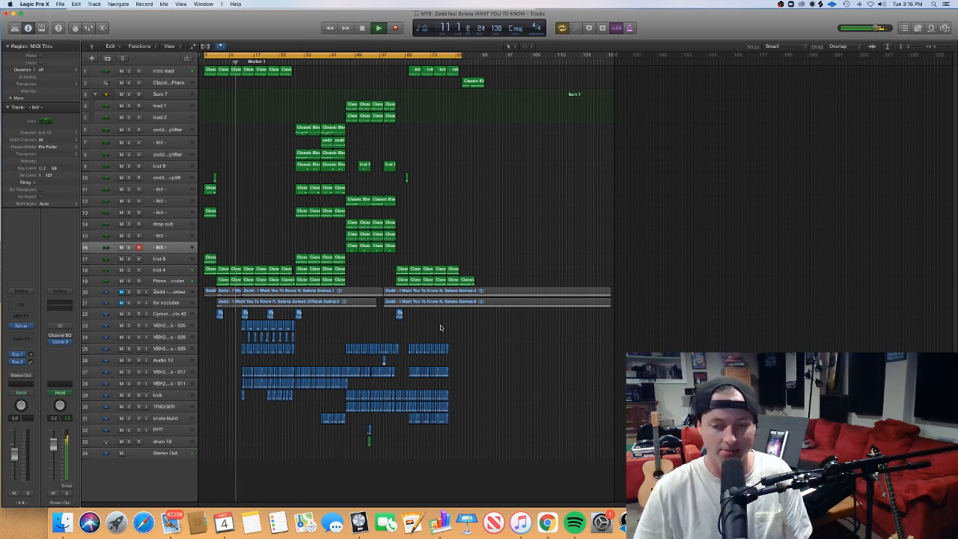
Open the four intro lead regions between bars 13 and 29 in the Piano Roll during playback
key("super+Right")
key("super+Right")
key("super+Right")
key("super+Right")
key("super+Right")
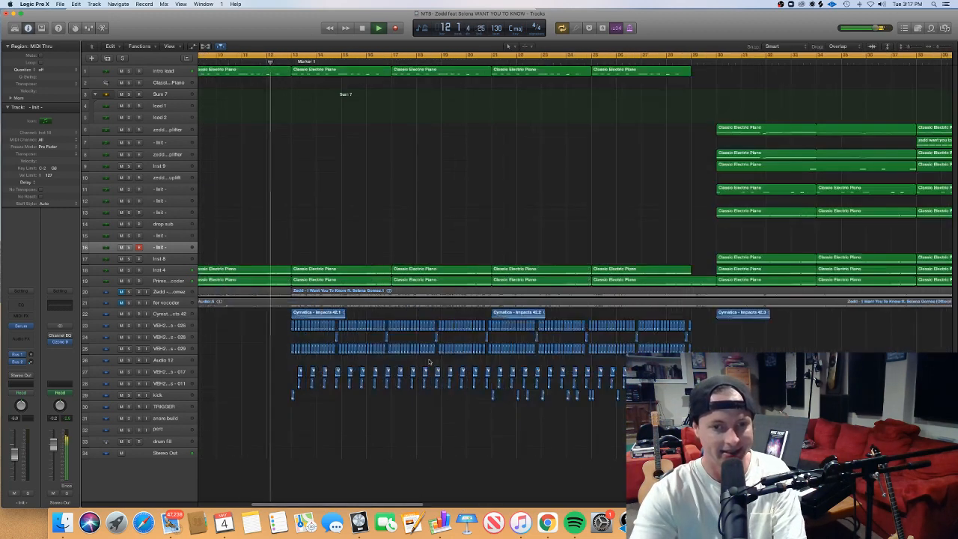
key("super+Right")
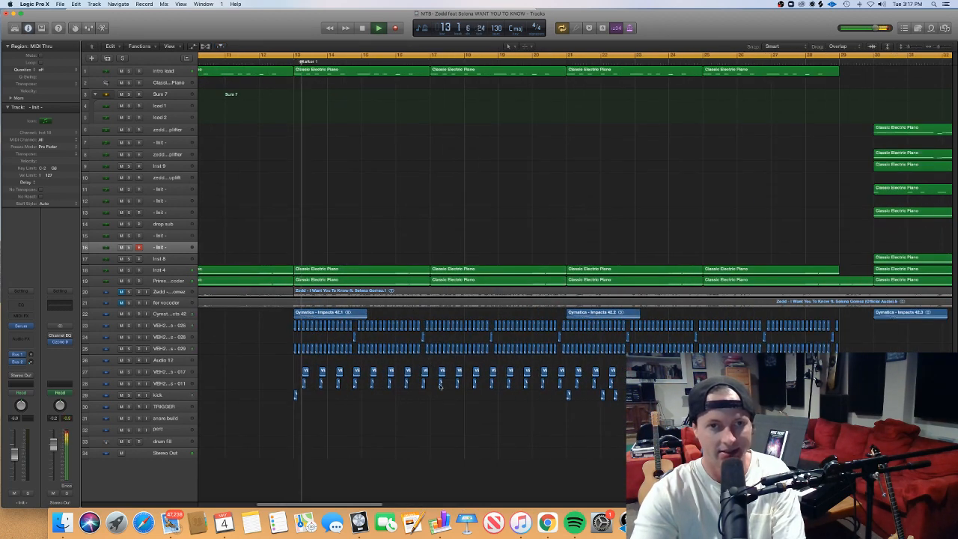
left_click_drag(339, 91, 740, 76)
double_click(740, 77)
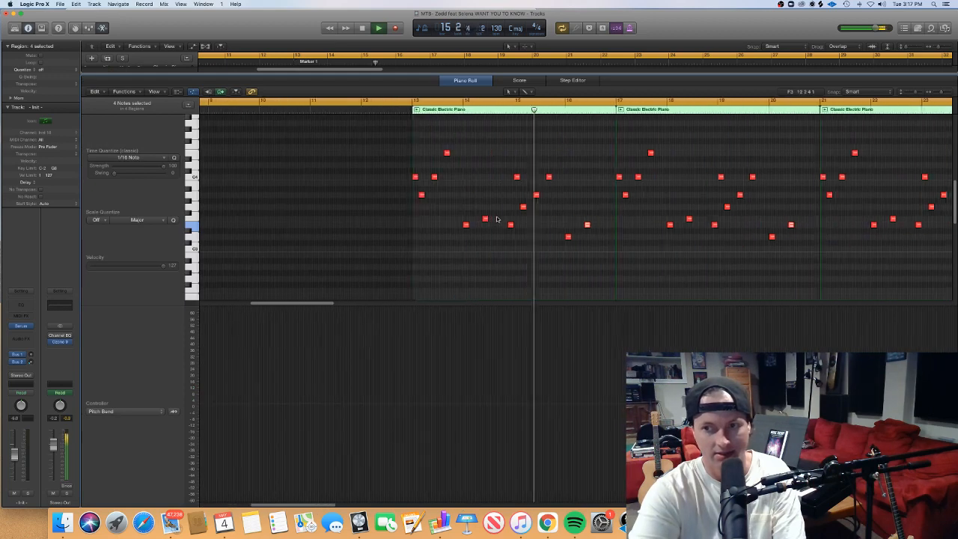
Examine the intro lead's note pattern from bar 13 onward, and return to the full arrangement
left_click(550, 240)
key("super+Right")
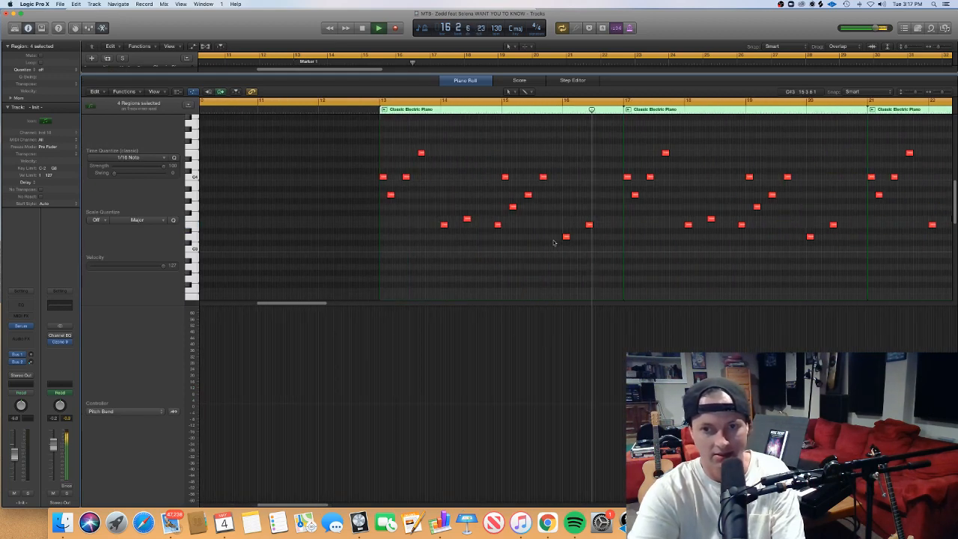
scroll(554, 244, "right", 3)
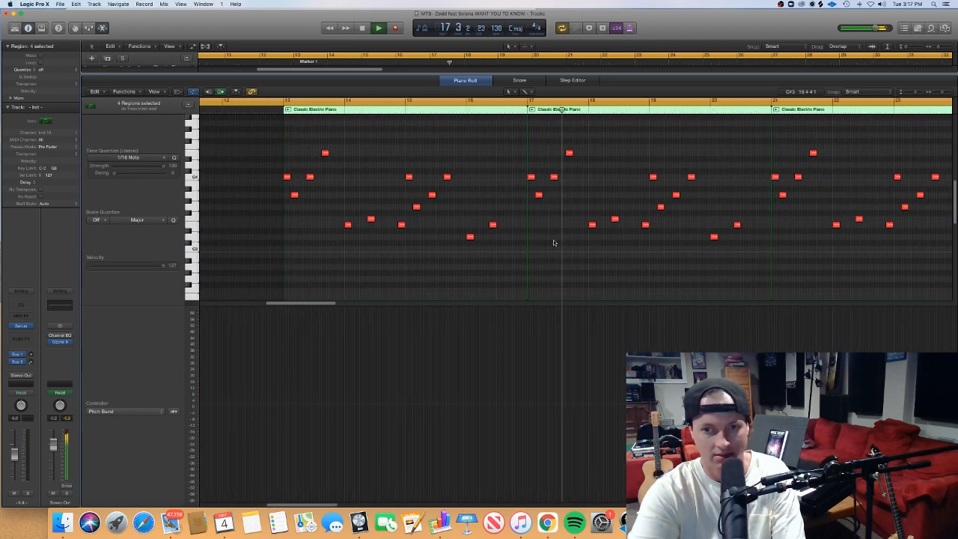
key("super+Left")
key("super+Left")
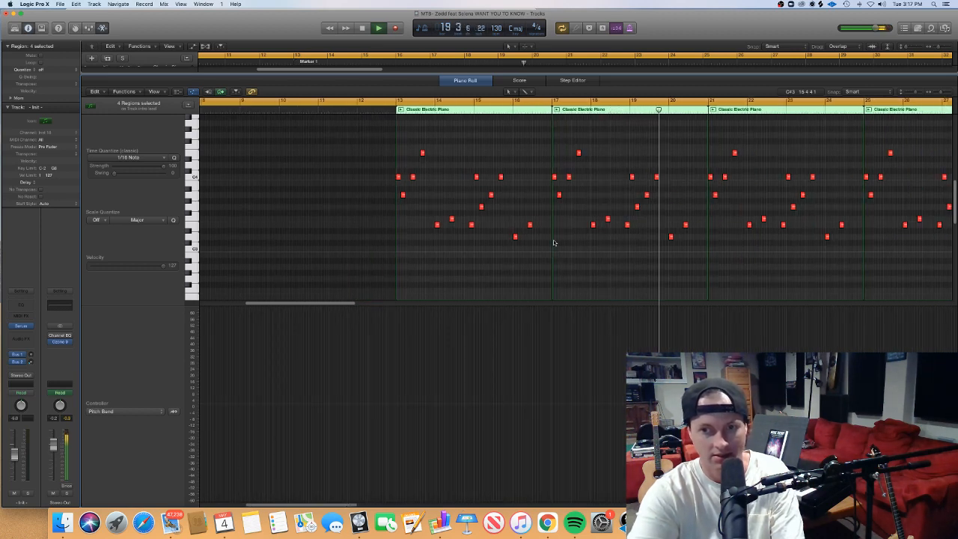
scroll(553, 242, "right", 2)
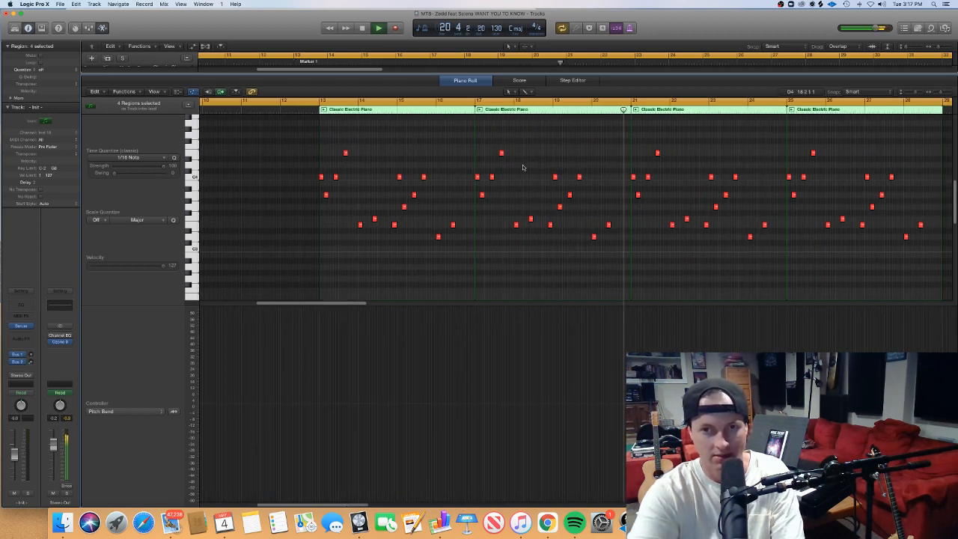
key("p")
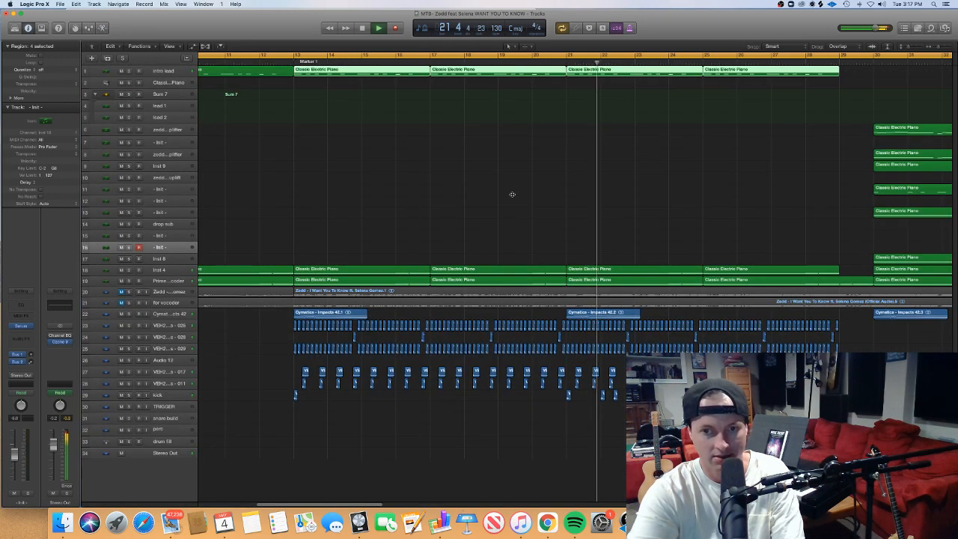
Review the chords of the two Inst 4 regions between bars 21 and 29 in the Piano Roll
left_click_drag(566, 259, 695, 272)
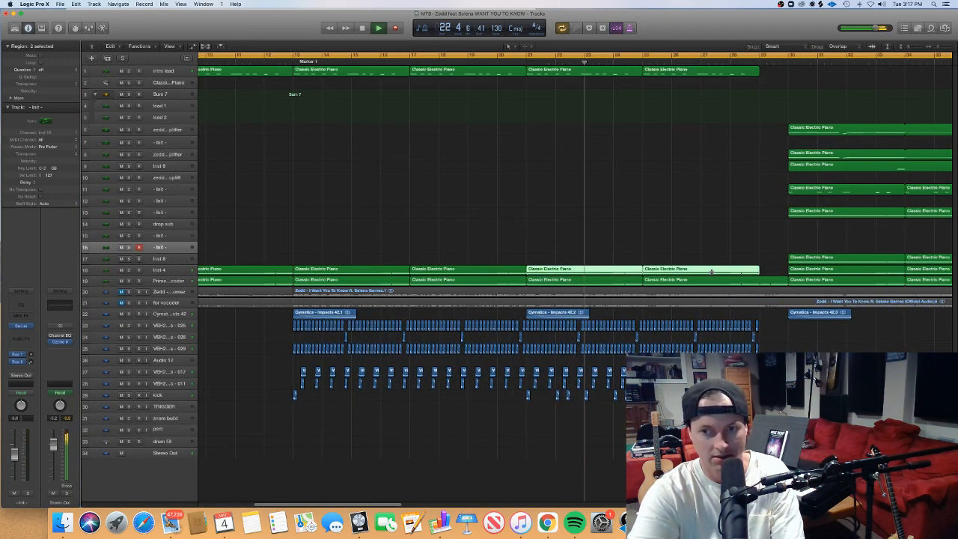
key("p")
scroll(670, 259, "down", 1)
left_click(669, 260)
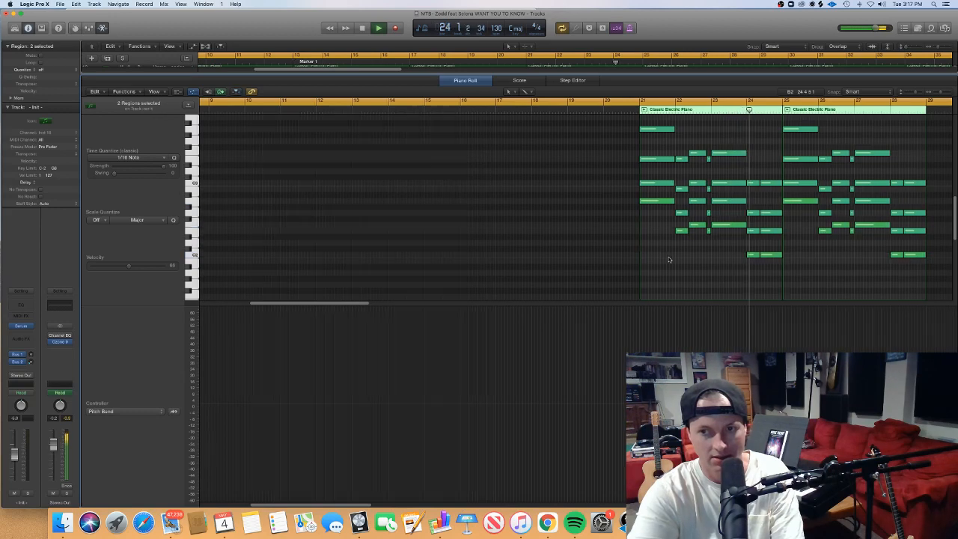
scroll(669, 260, "up", 5)
scroll(668, 260, "right", 5)
scroll(669, 260, "down", 1)
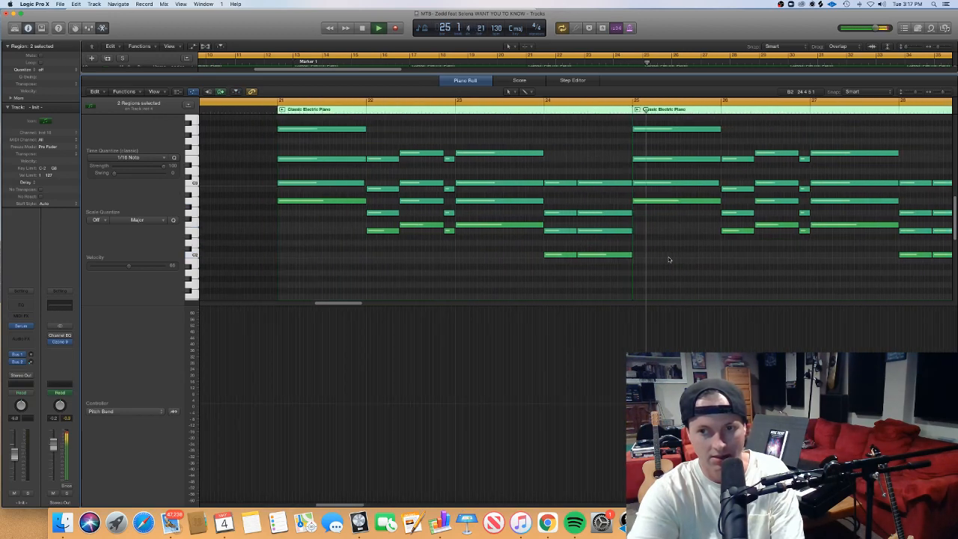
scroll(669, 259, "left", 2)
scroll(668, 259, "right", 3)
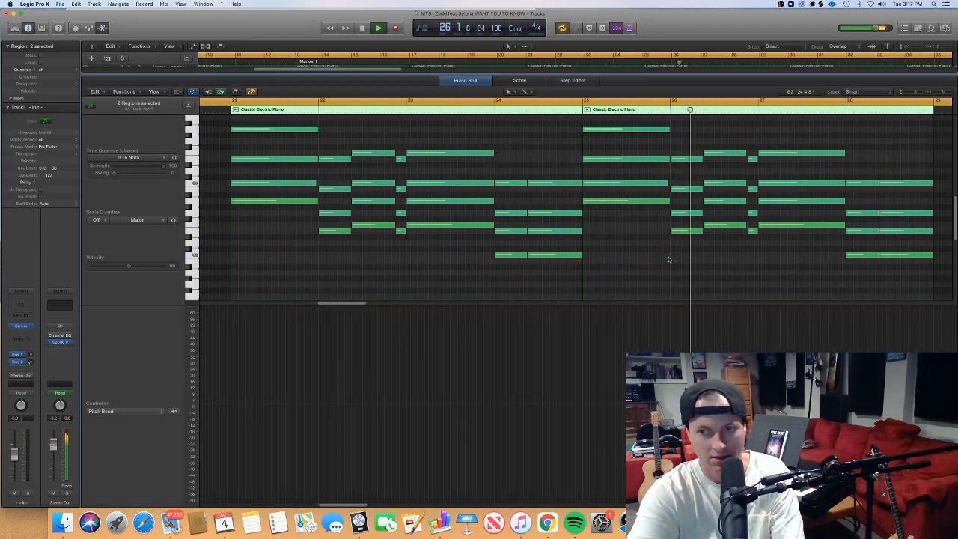
scroll(669, 259, "right", 1)
scroll(669, 260, "right", 2)
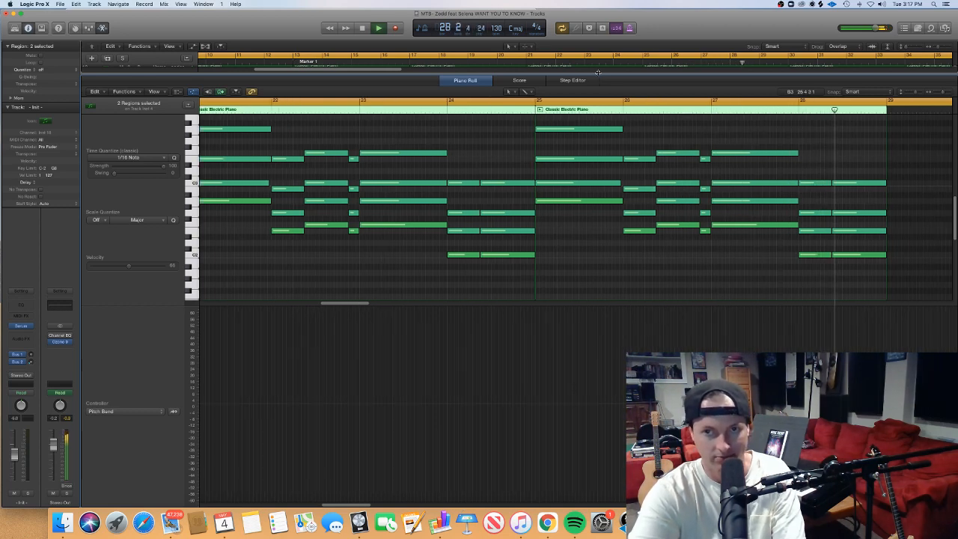
key("e")
Review the melody notes and pitch bend of the two track 6 regions starting at bar 30 in the Piano Roll
key("super+Left")
key("super+Left")
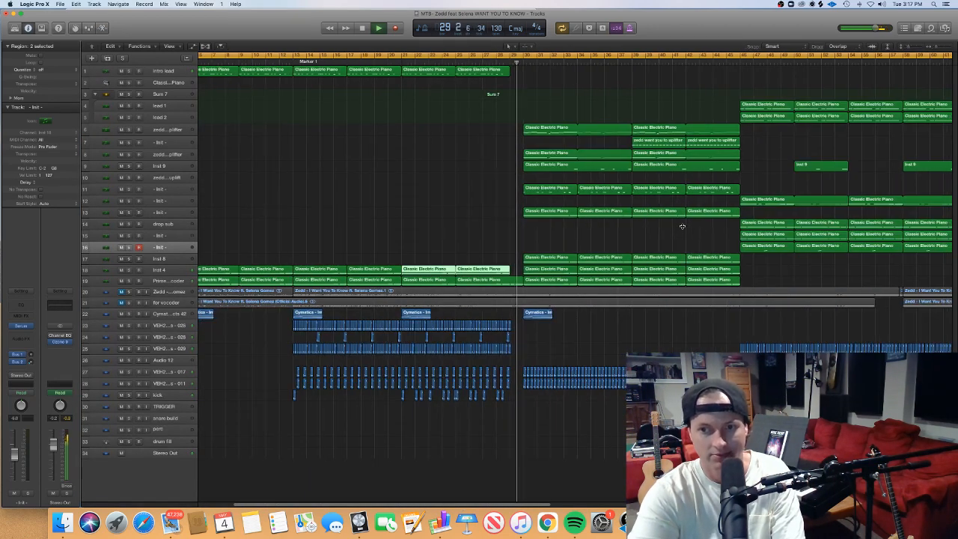
left_click_drag(471, 108, 724, 132)
key("e")
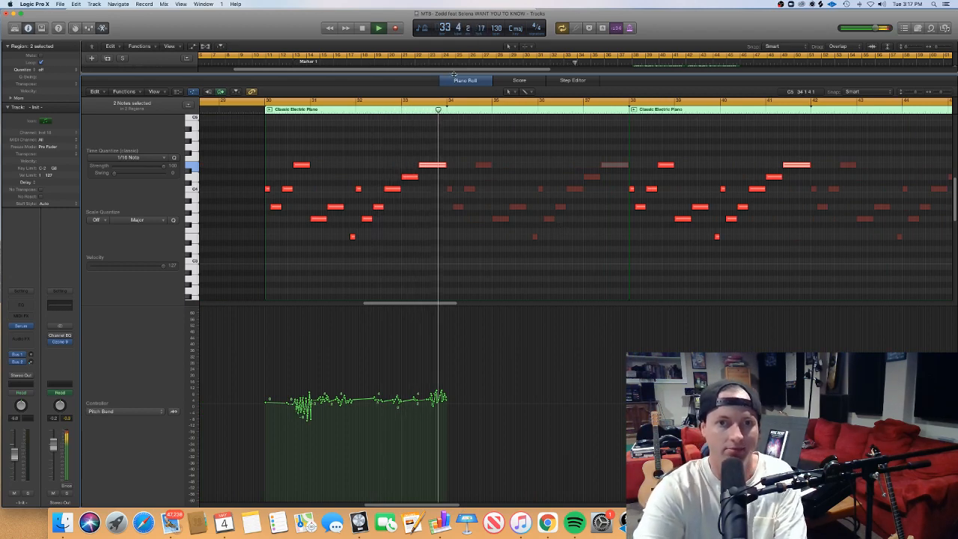
key("e")
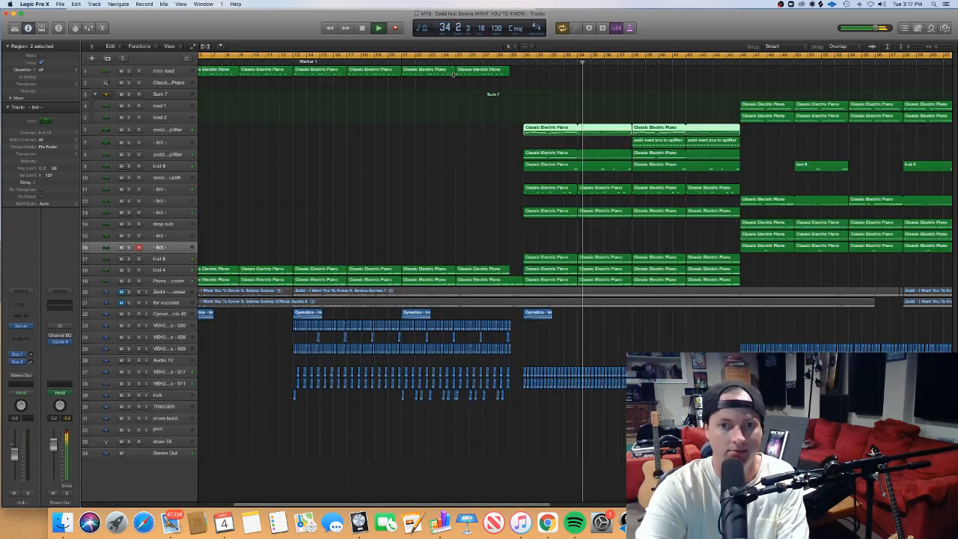
Review the chord stabs of the four track 11 regions between bars 30 and 46 in the Piano Roll
left_click(519, 200)
left_click_drag(519, 200, 726, 189)
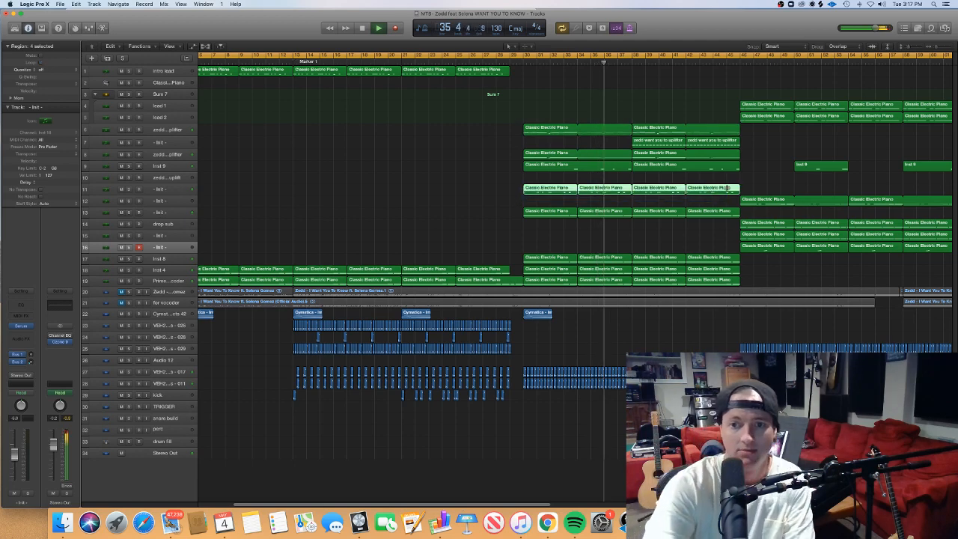
key("e")
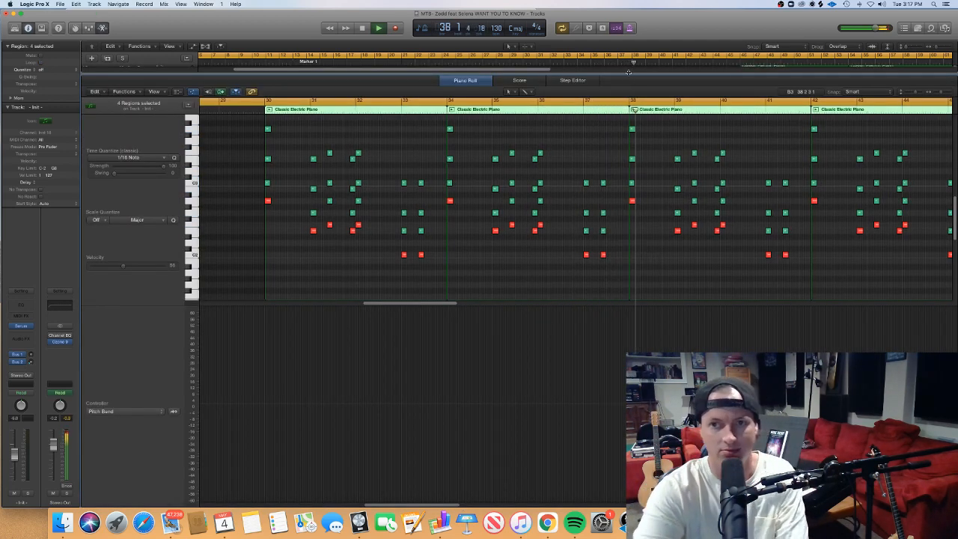
key("e")
Review the repeated notes of the two uplifter regions on track 7 in the Piano Roll
left_click(699, 140)
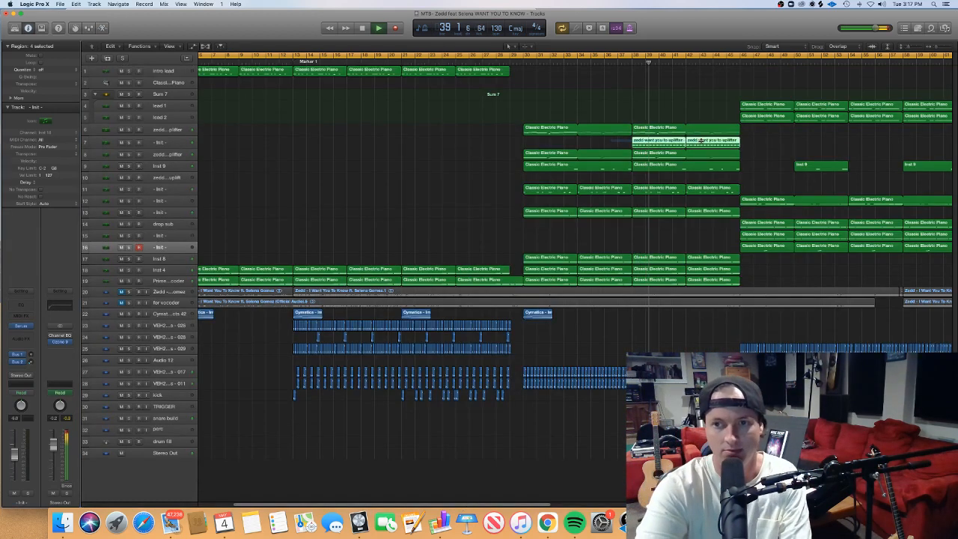
key("e")
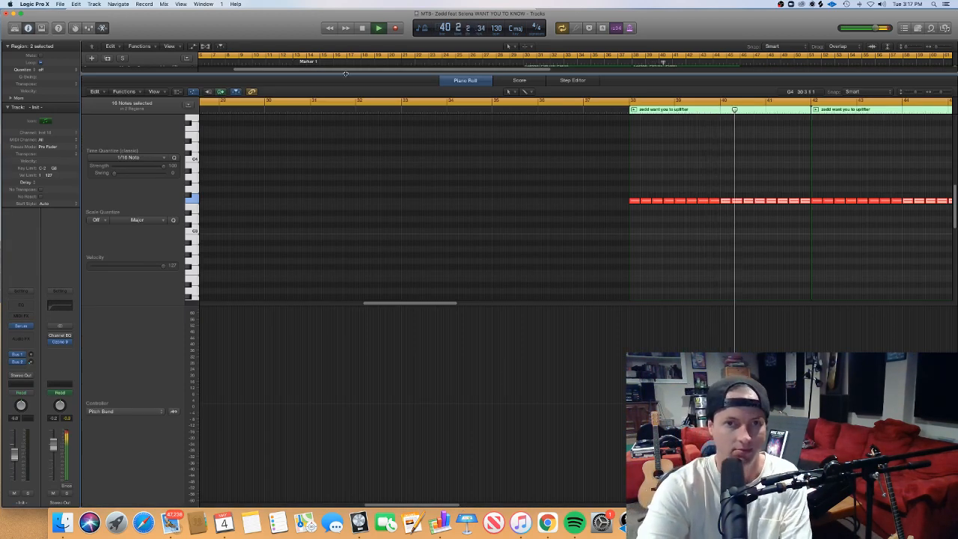
key("e")
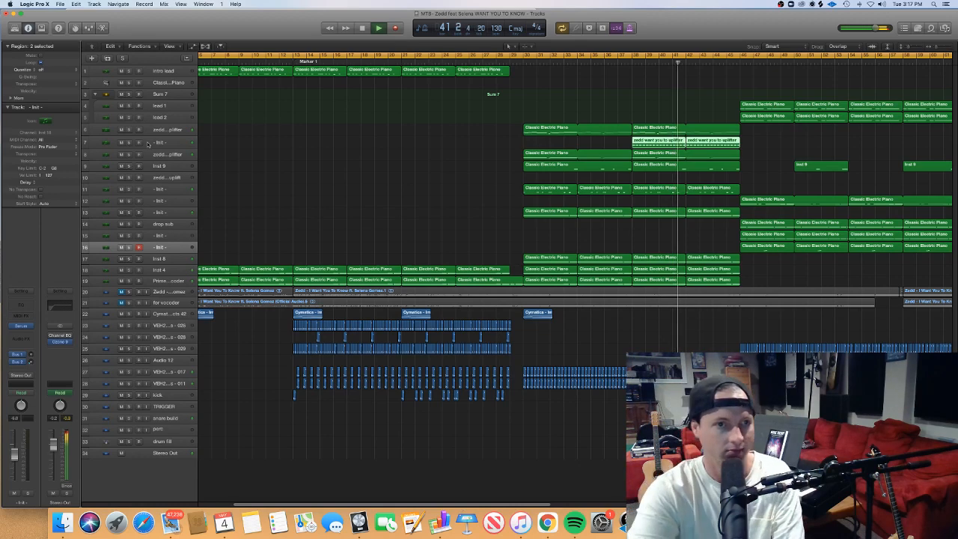
Inspect the Serum patch on track 7, including its oscillator, filter and LFO shape, and close the plugin window
left_click(148, 144)
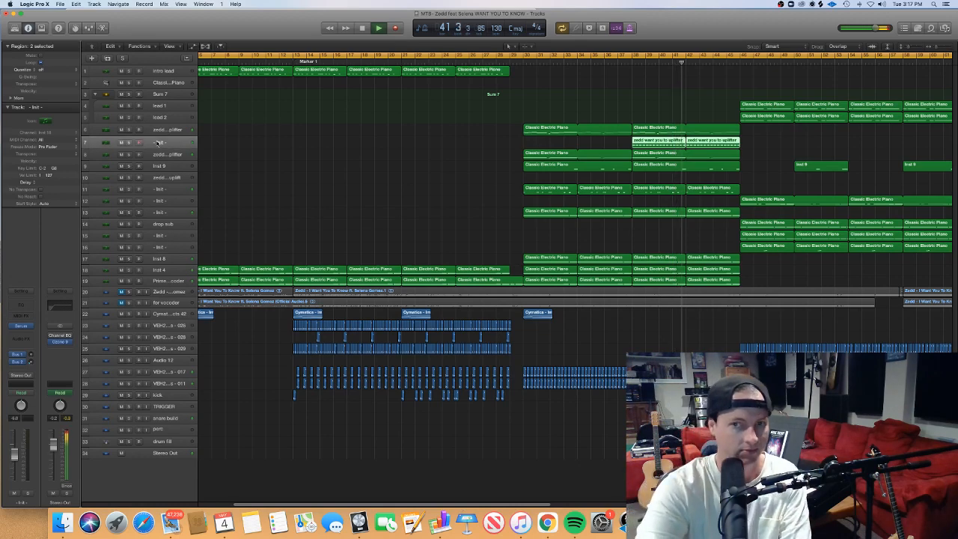
left_click(21, 327)
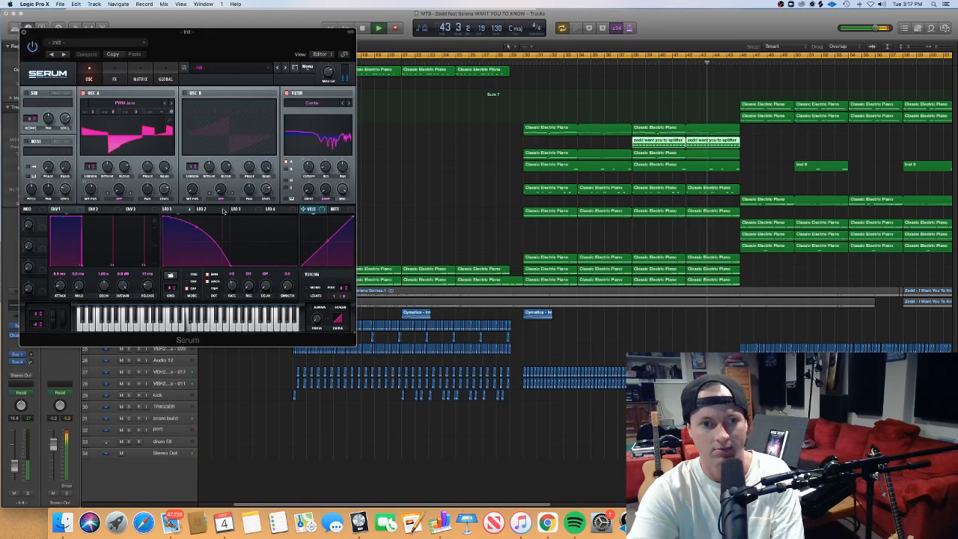
left_click(23, 32)
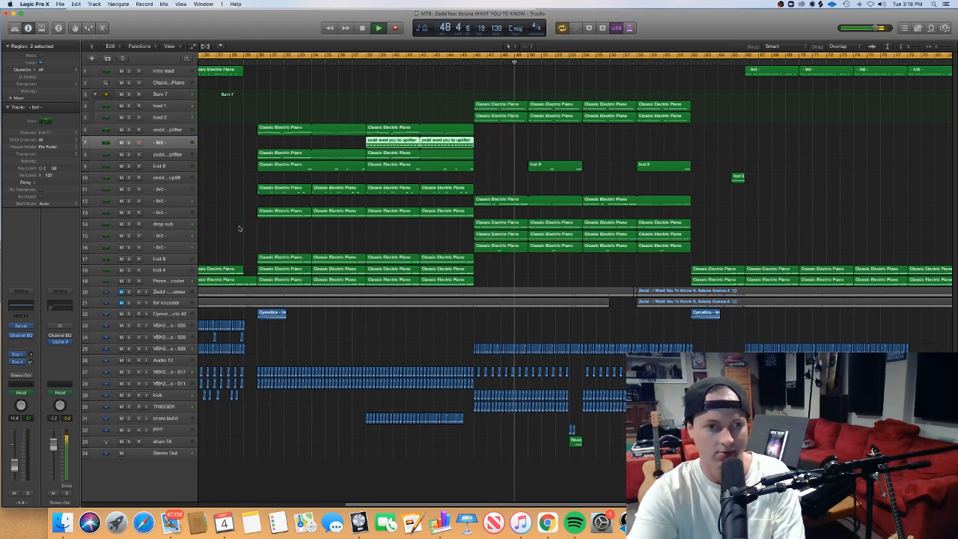
Inspect the Serum patch on track 16, moving its window clear of the channel strip, and close it
left_click(161, 247)
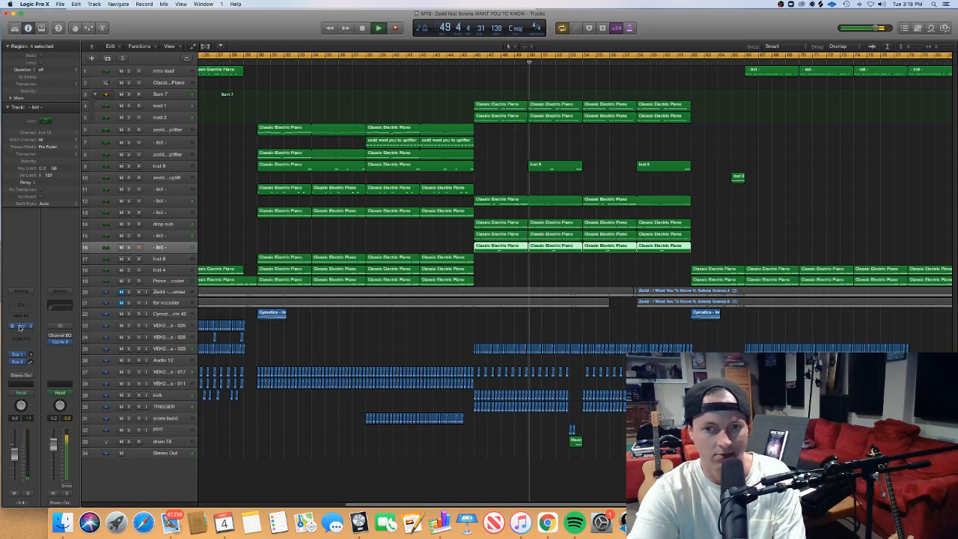
left_click(20, 328)
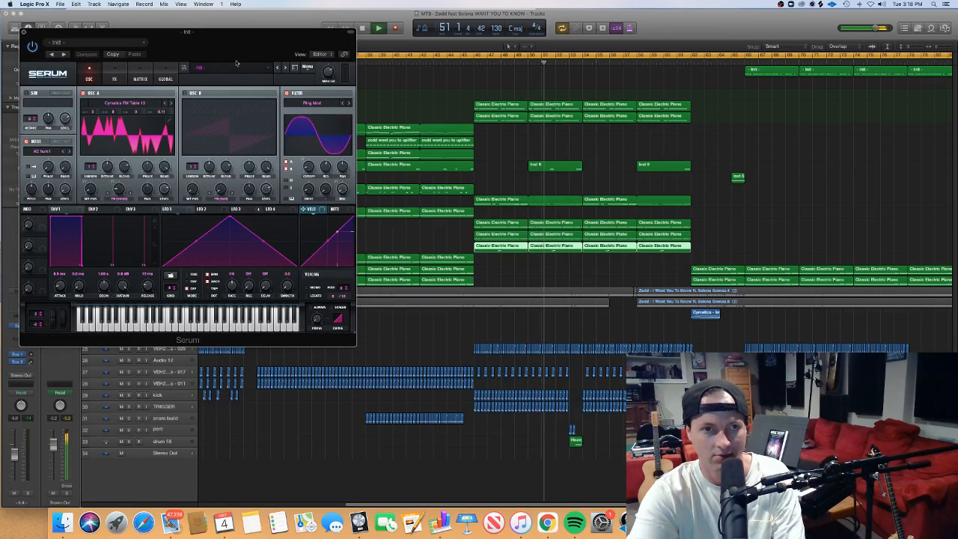
left_click_drag(204, 42, 357, 78)
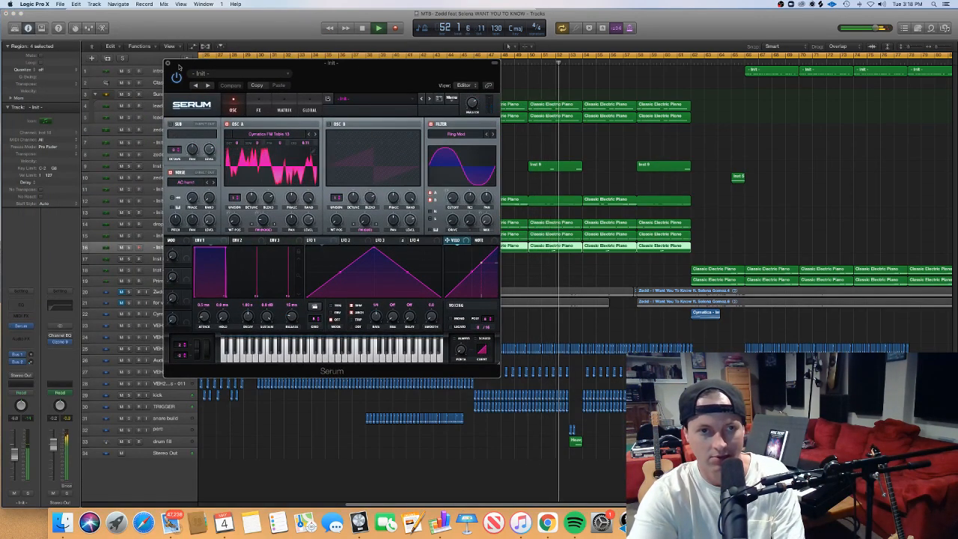
left_click(168, 63)
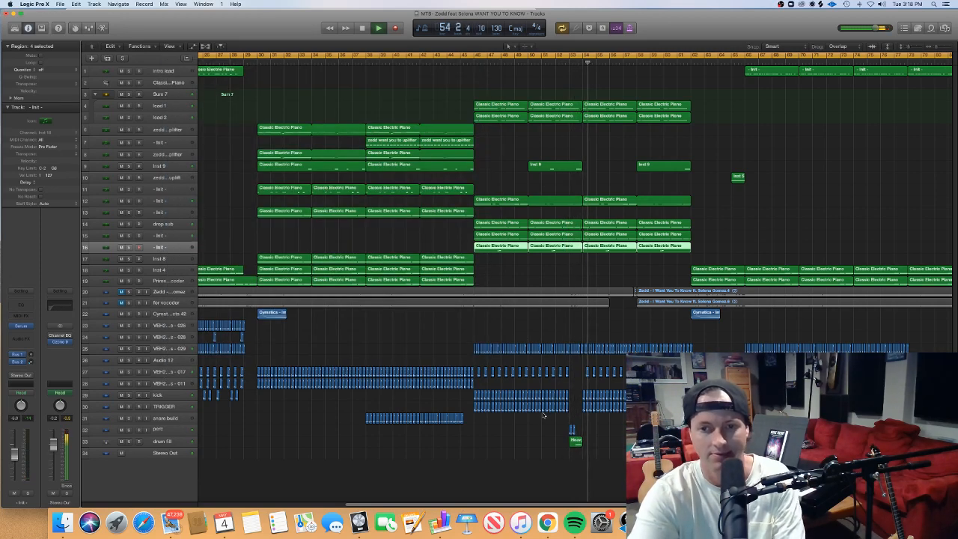
Examine the arrangement from the drop at bar 46 through the section after bar 62 during playback
key("super+Right")
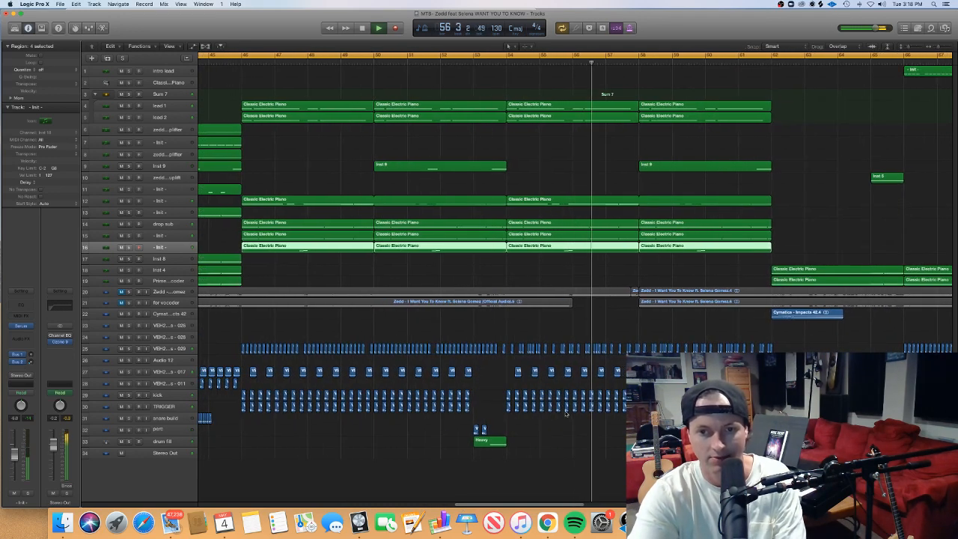
key("super+Left")
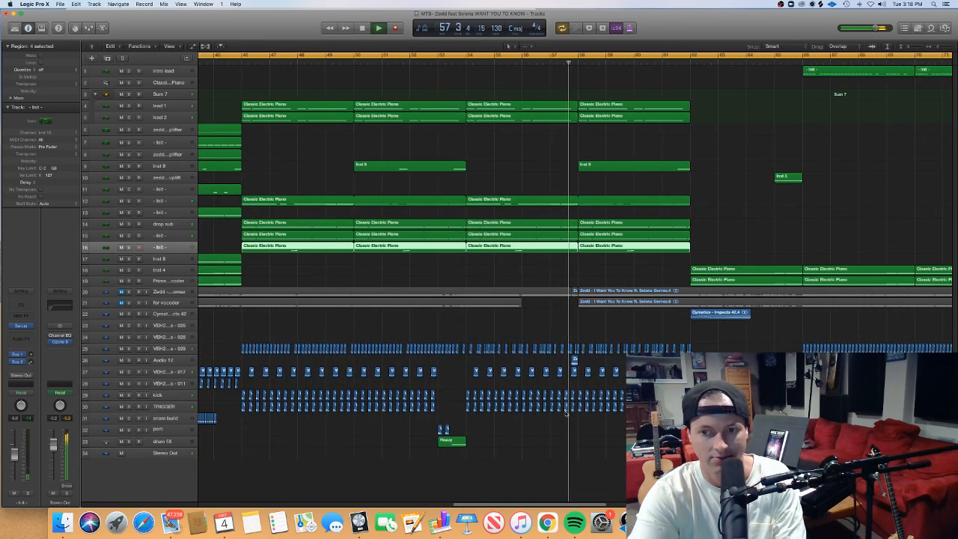
scroll(565, 413, "left", 2)
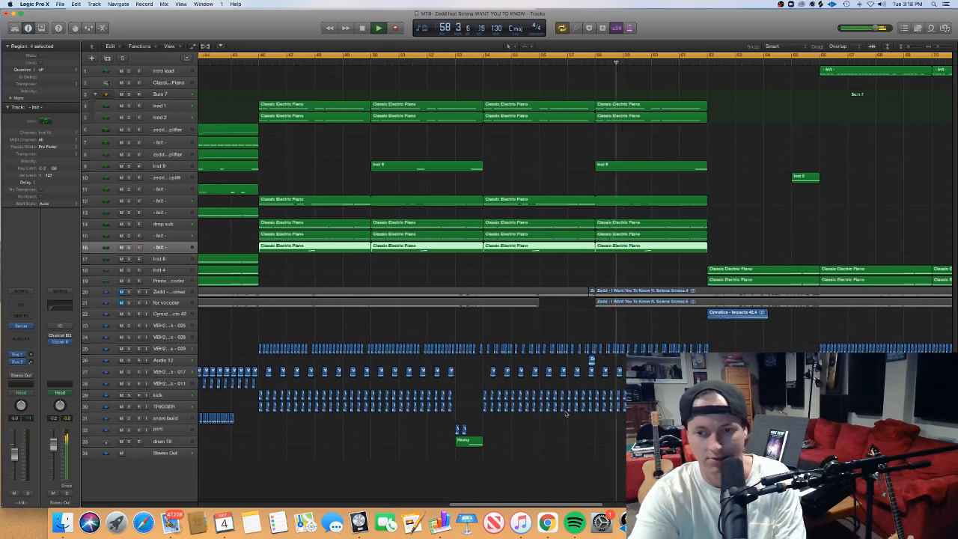
scroll(566, 413, "right", 10)
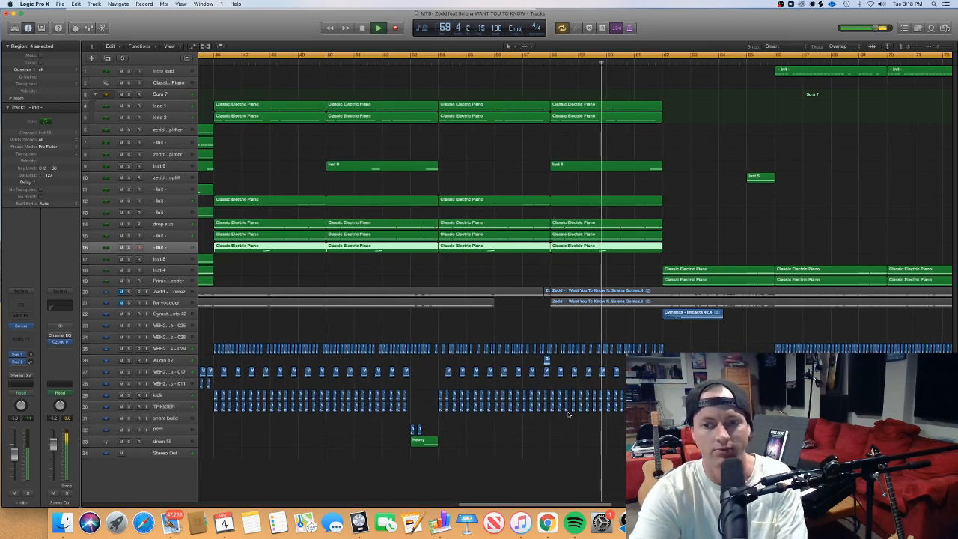
key("super+Left")
key("super+Left")
key("super+Left")
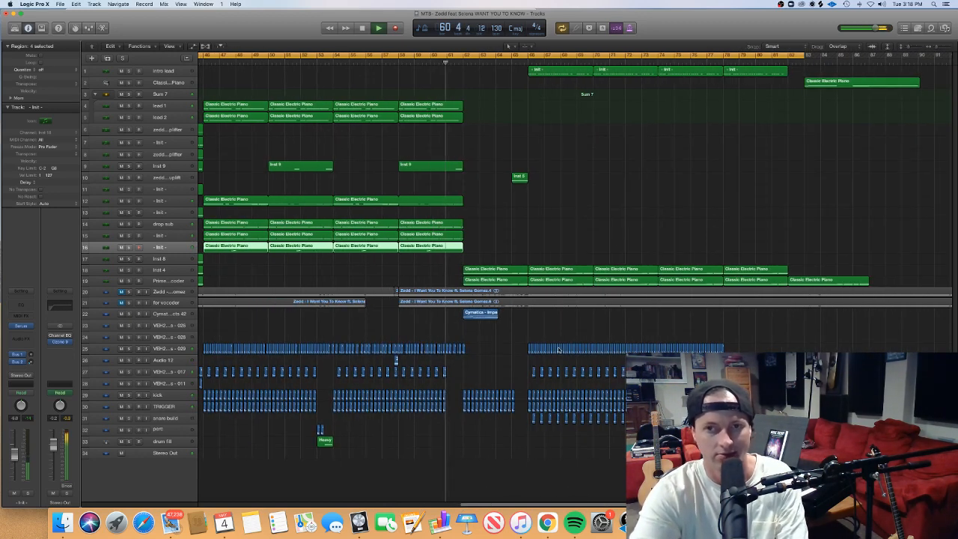
Review the notes of the four intro lead regions at bars 66 to 82 in the Piano Roll during playback
left_click_drag(511, 83, 757, 74)
key("p")
key("super+Left")
key("super+Left")
key("super+Left")
key("super+Left")
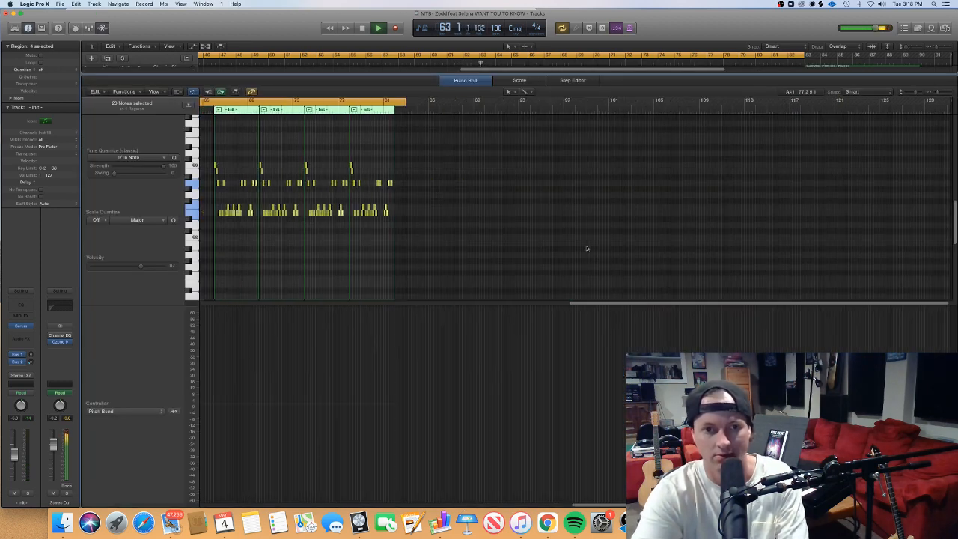
key("super+Right")
key("super+Right")
key("super+Right")
scroll(556, 242, "left", 3)
scroll(556, 242, "left", 4)
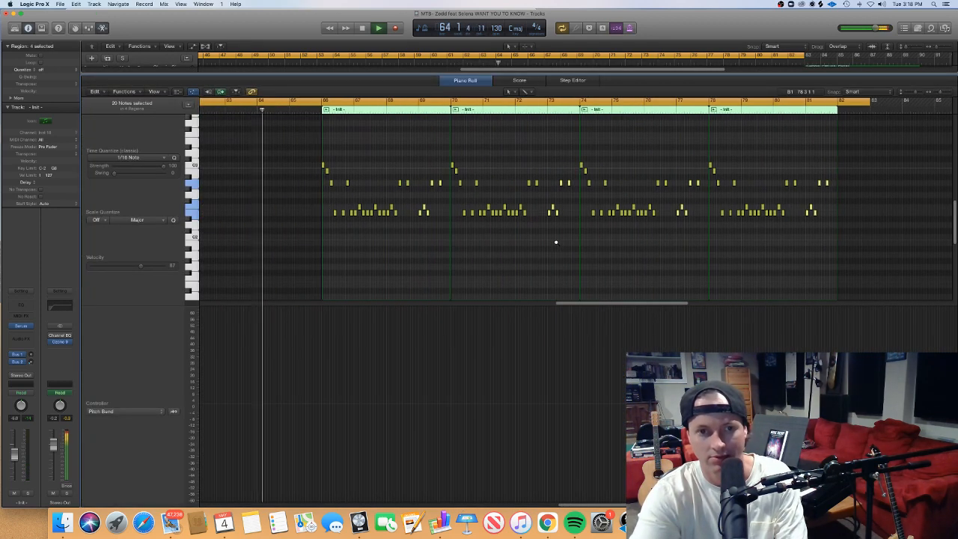
key("super+Right")
scroll(556, 242, "left", 3)
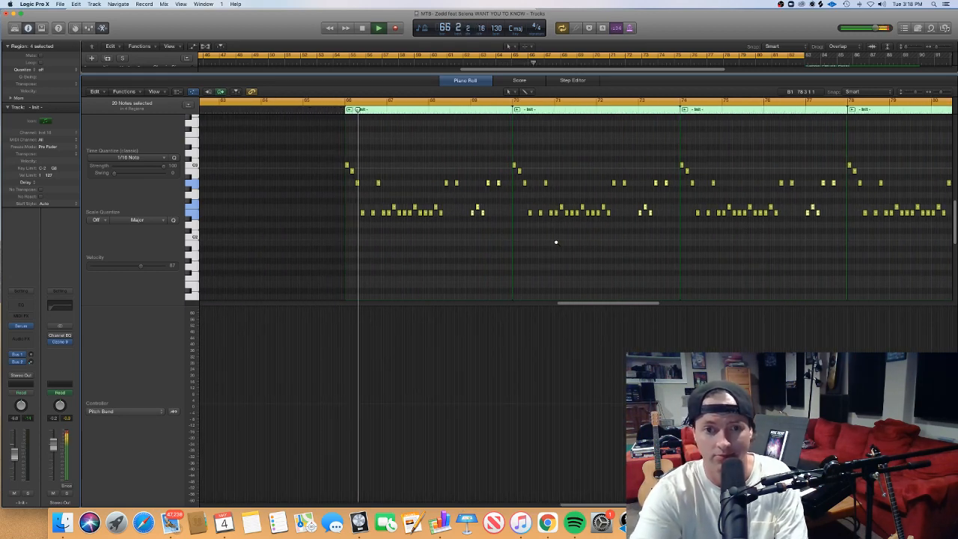
key("super+Right")
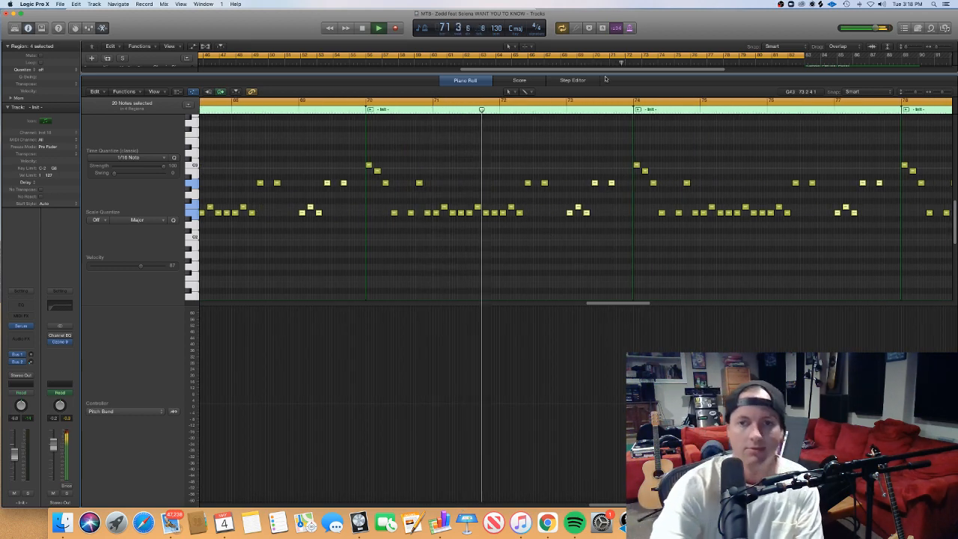
key("p")
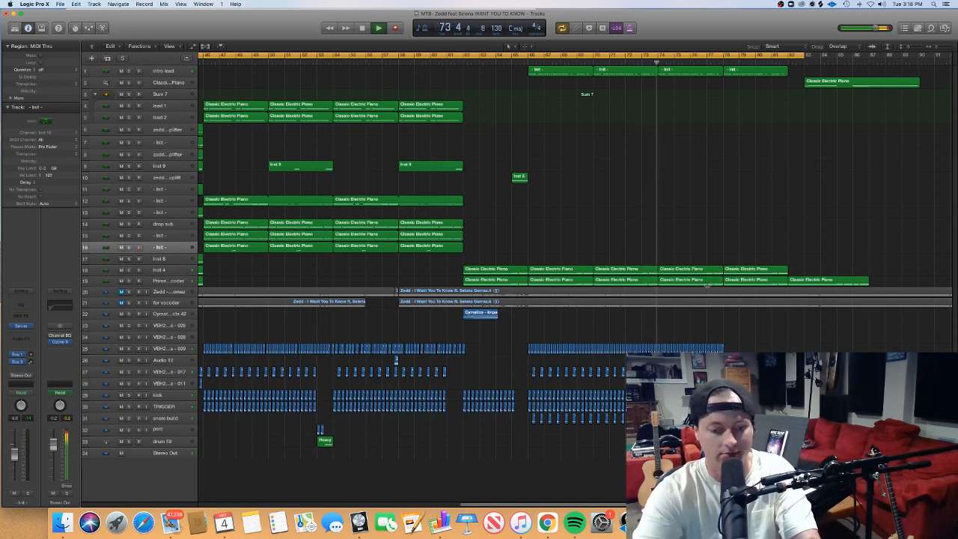
Examine the arrangement across all tracks from bar 62 to bar 82 during playback, and stop the playback
key("super+Right")
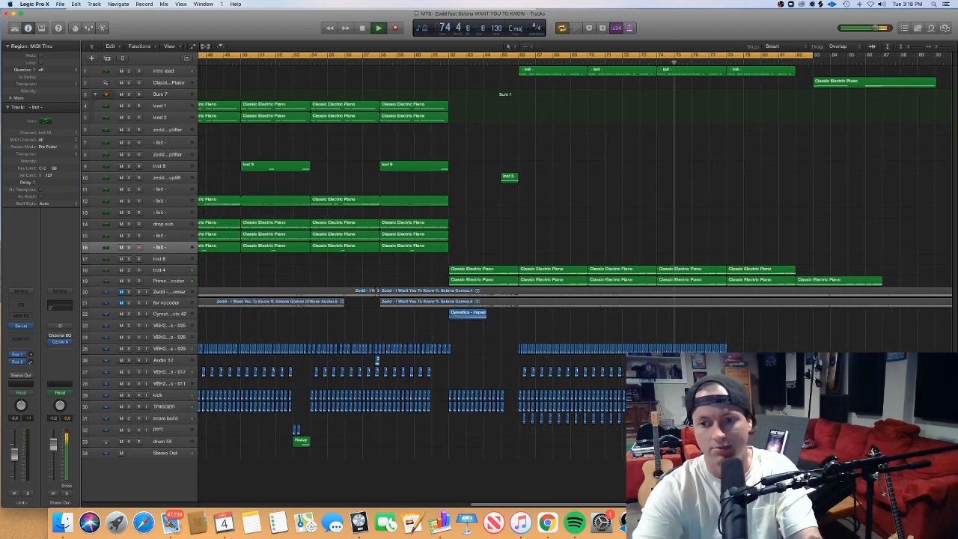
left_click_drag(909, 48, 912, 47)
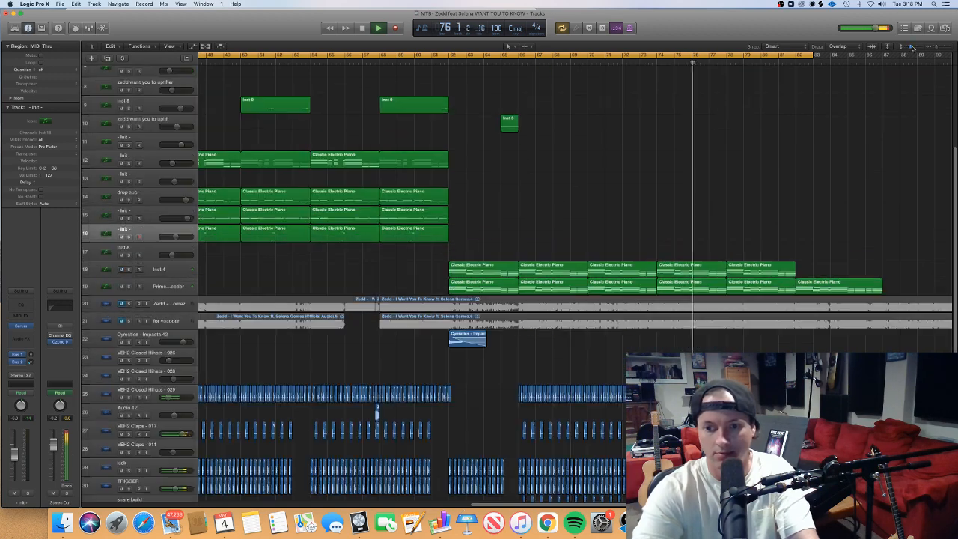
key("super+Right")
key("super+Right")
scroll(874, 277, "right", 3)
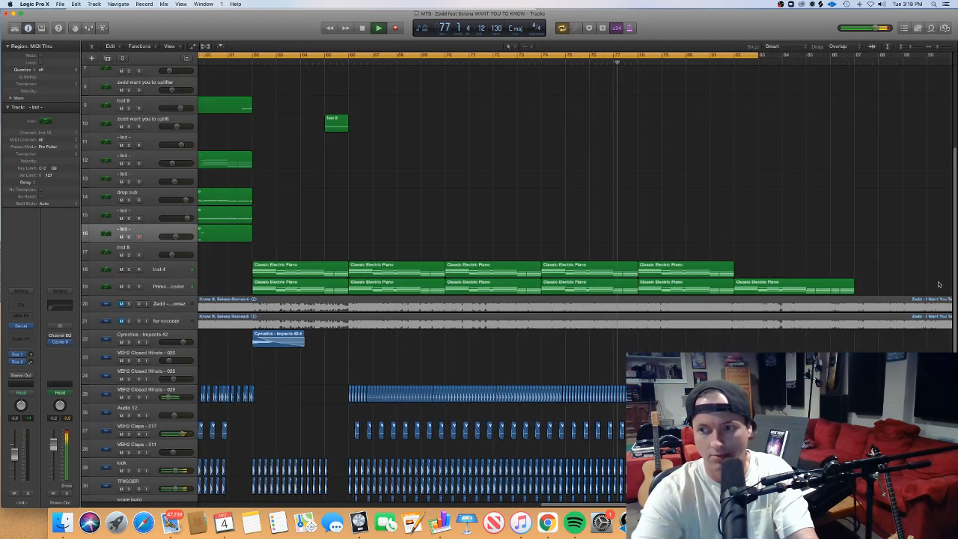
scroll(953, 275, "down", 3)
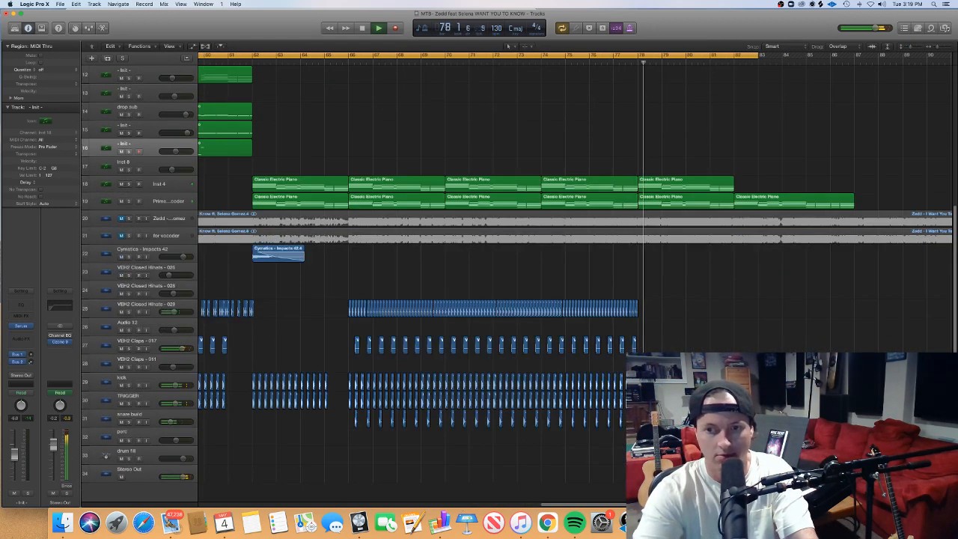
scroll(951, 209, "up", 5)
scroll(951, 208, "up", 2)
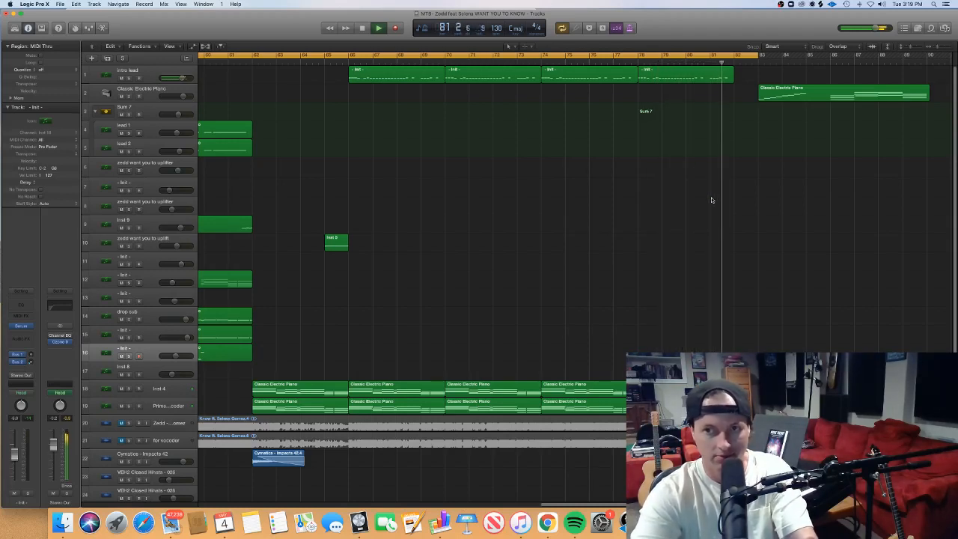
key("space")
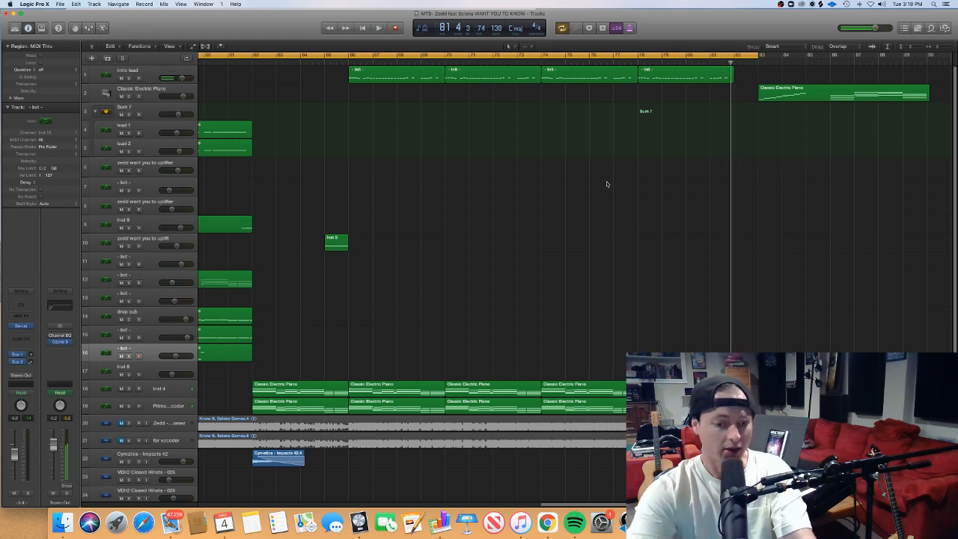
Open the Classic Electric Piano region at bar 83 on track 2 in the Piano Roll and view all its notes
key("super+Left")
key("super+Left")
key("super+Left")
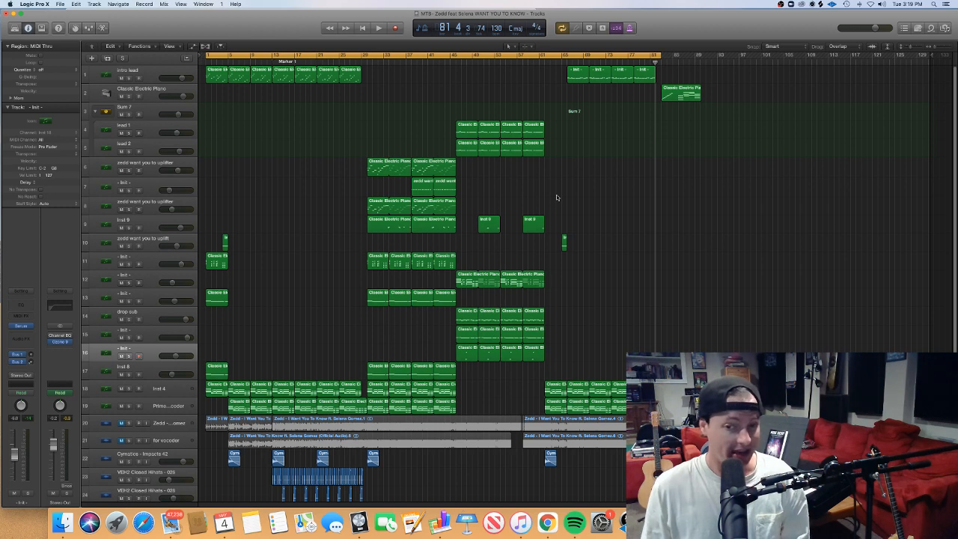
double_click(680, 97)
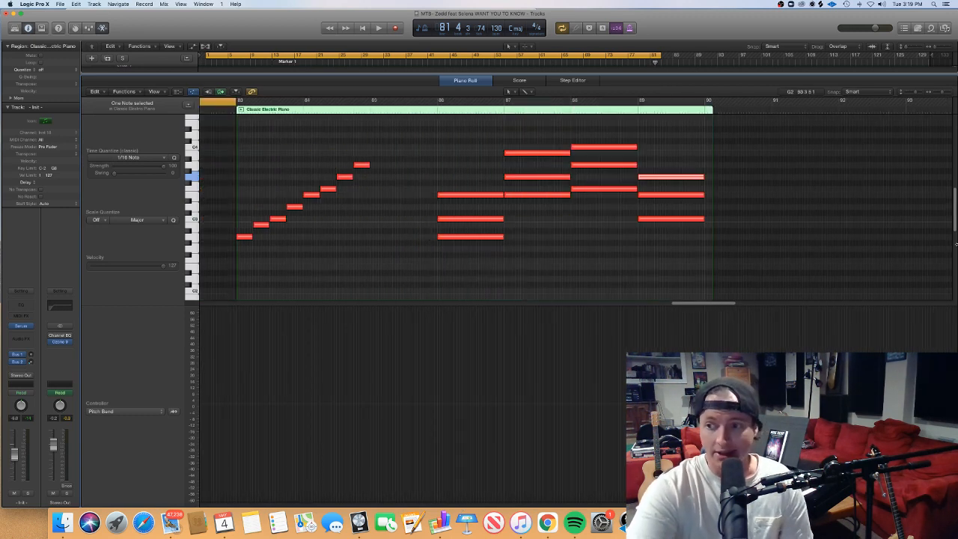
left_click(544, 254)
scroll(552, 252, "left", 3)
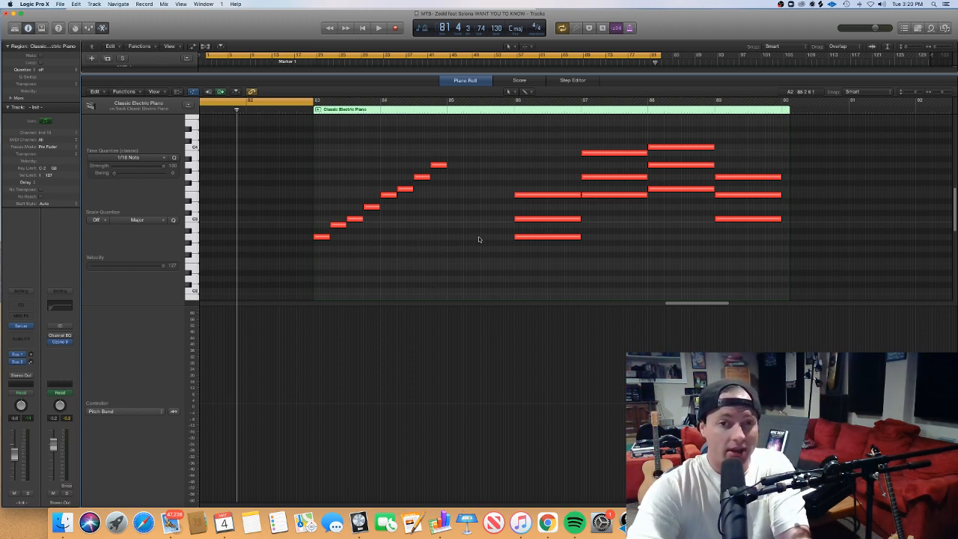
Play the start of the piano's ascending run from just before bar 83, stop it and close the Piano Roll
left_click_drag(470, 240, 437, 219)
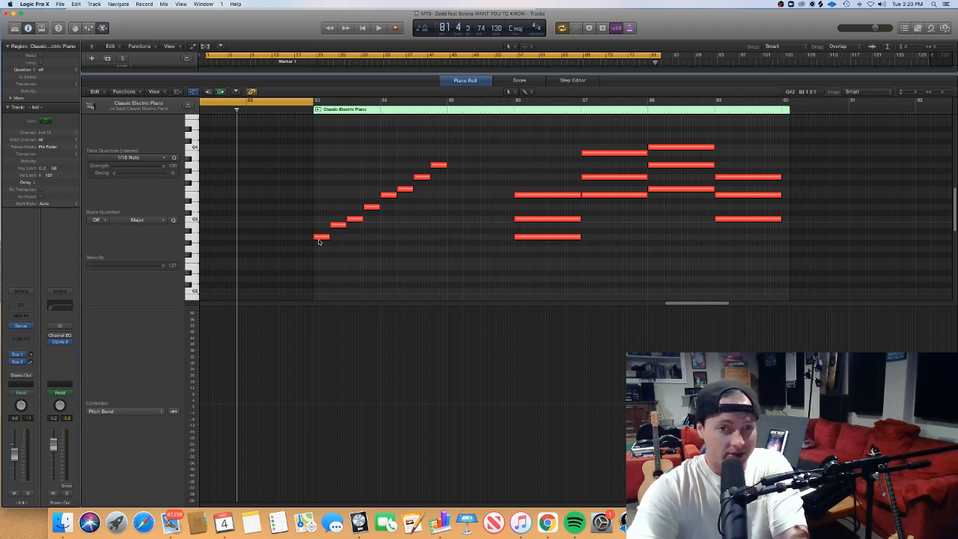
left_click(317, 240)
left_click(299, 103)
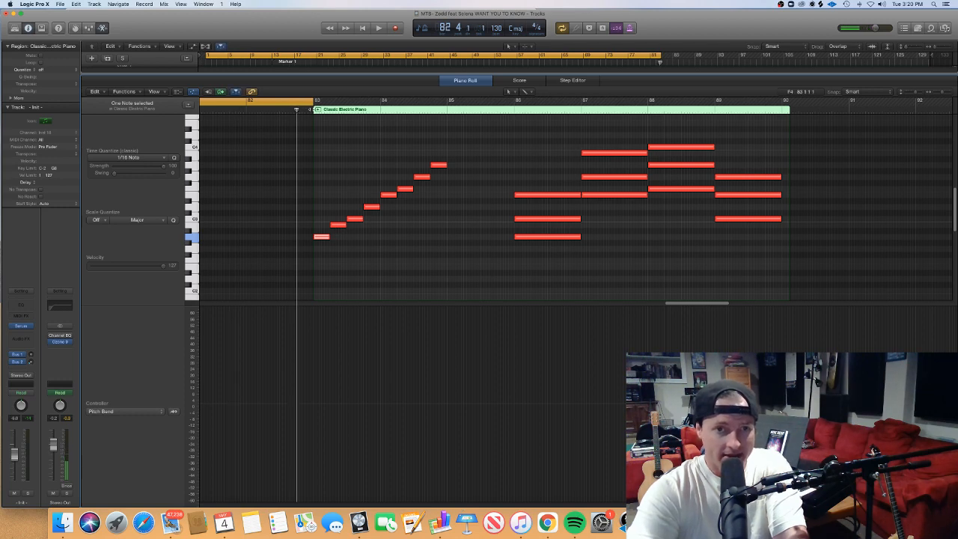
key("space")
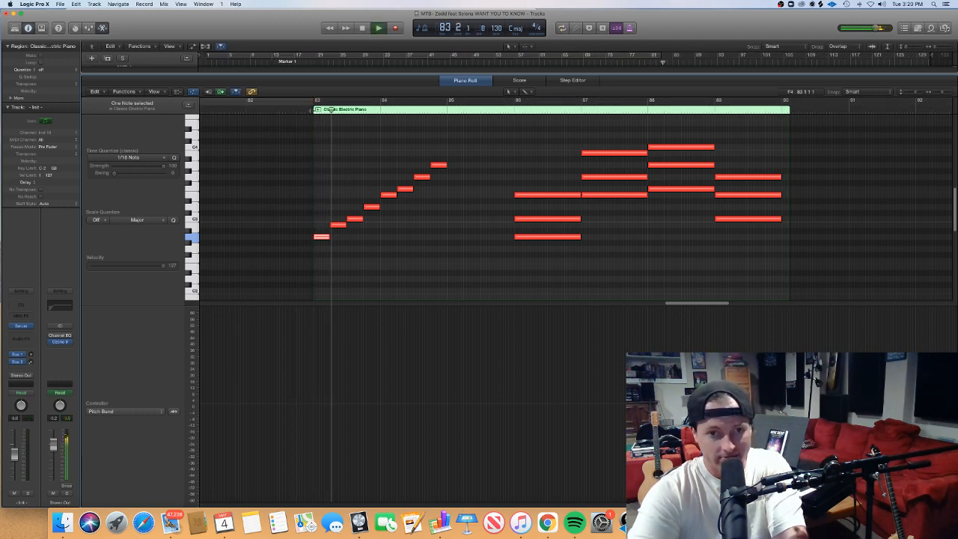
key("space")
key("e")
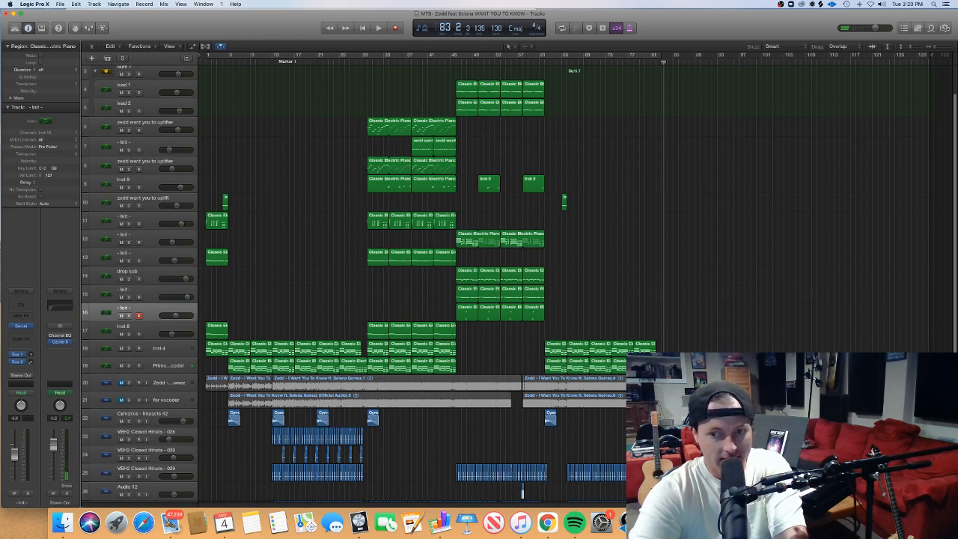
Try to delete the two regions extending past bar 82 on the tracks below Inst 4
left_click_drag(674, 389, 645, 355)
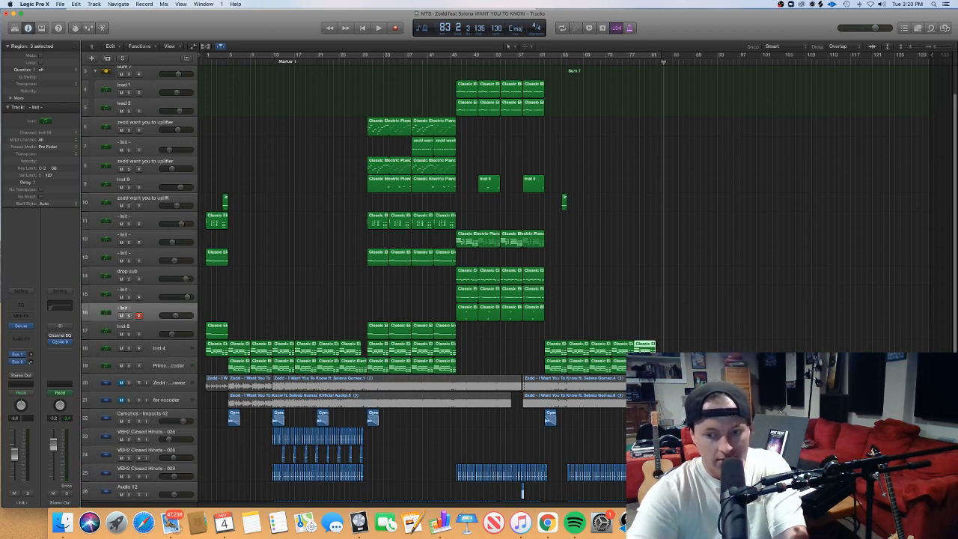
left_click(694, 345)
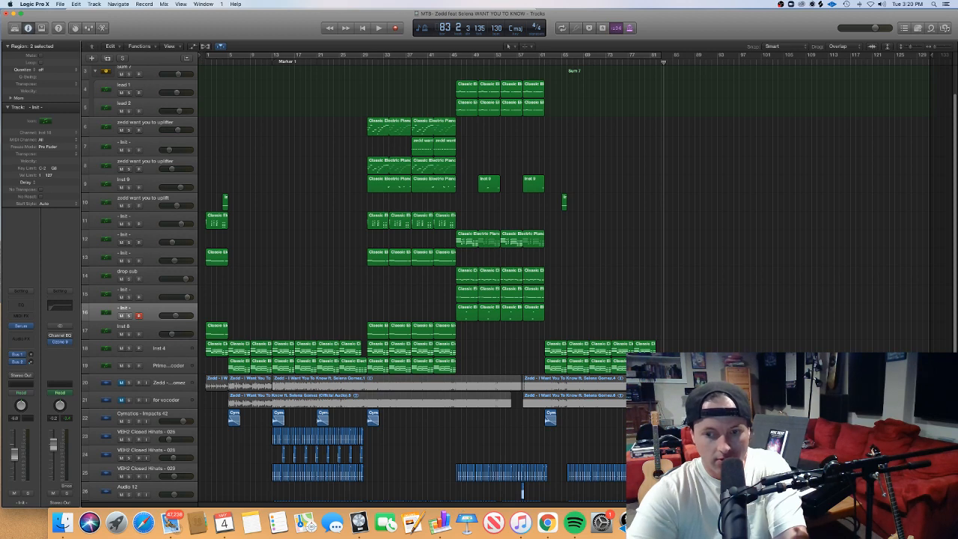
key("Delete")
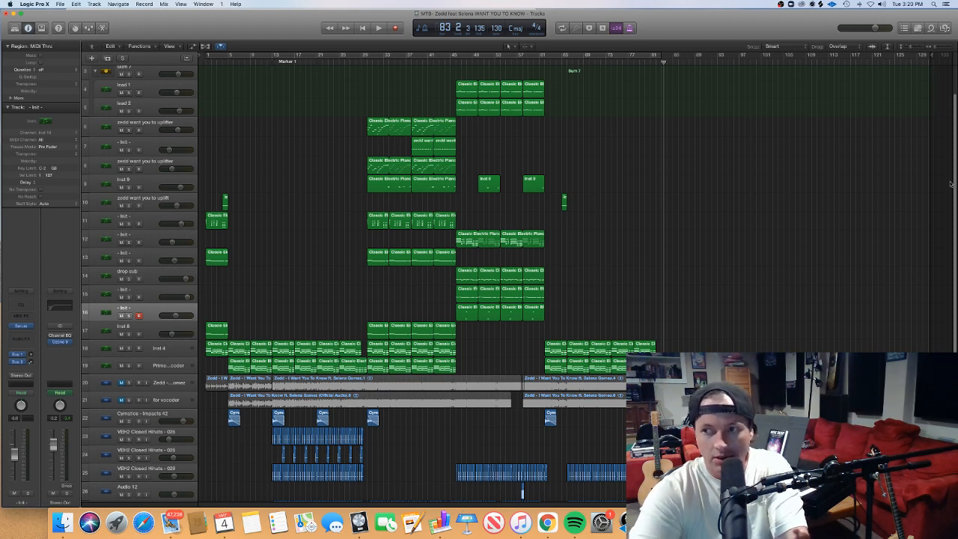
Reopen the Classic Electric Piano region in the Piano Roll and play its ascending run from the region start at bar 83
scroll(948, 184, "up", 5)
double_click(671, 95)
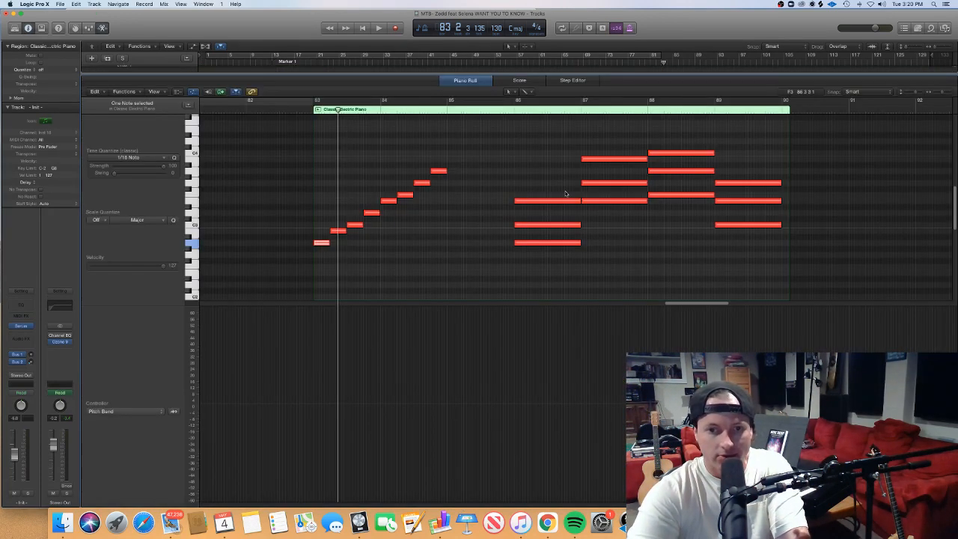
key("space")
key("space")
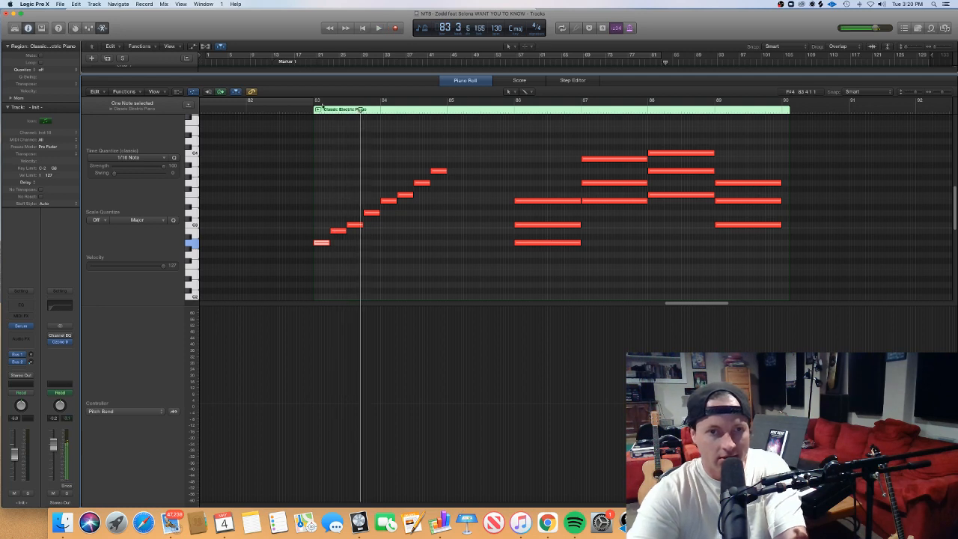
left_click(311, 111)
key("space")
scroll(442, 185, "right", 1)
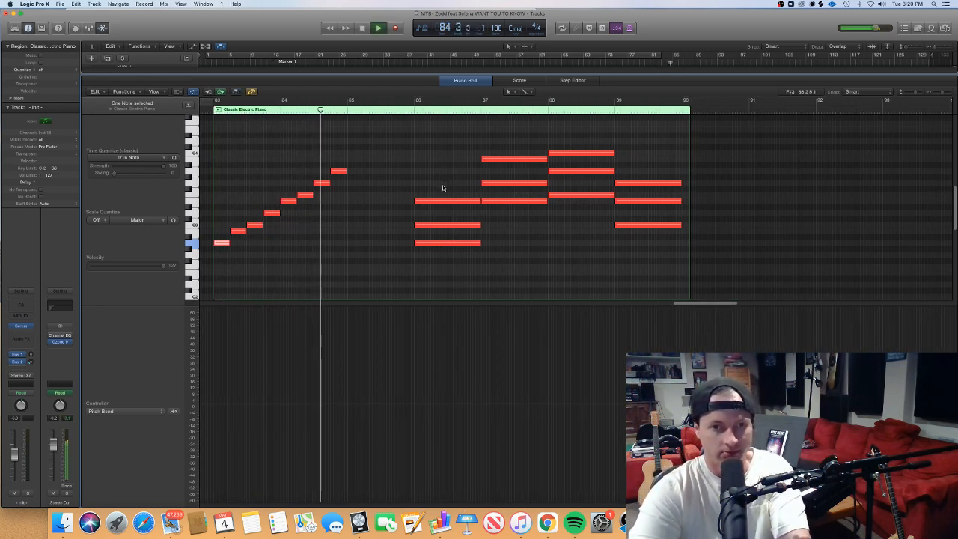
key("space")
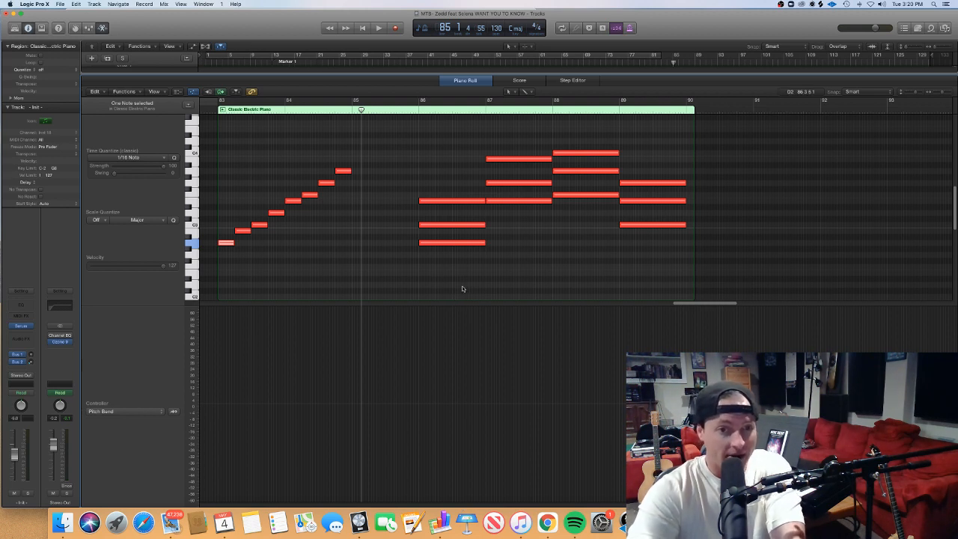
Audition the first note of the ascending run and the three-note chord at bar 86
left_click(302, 251)
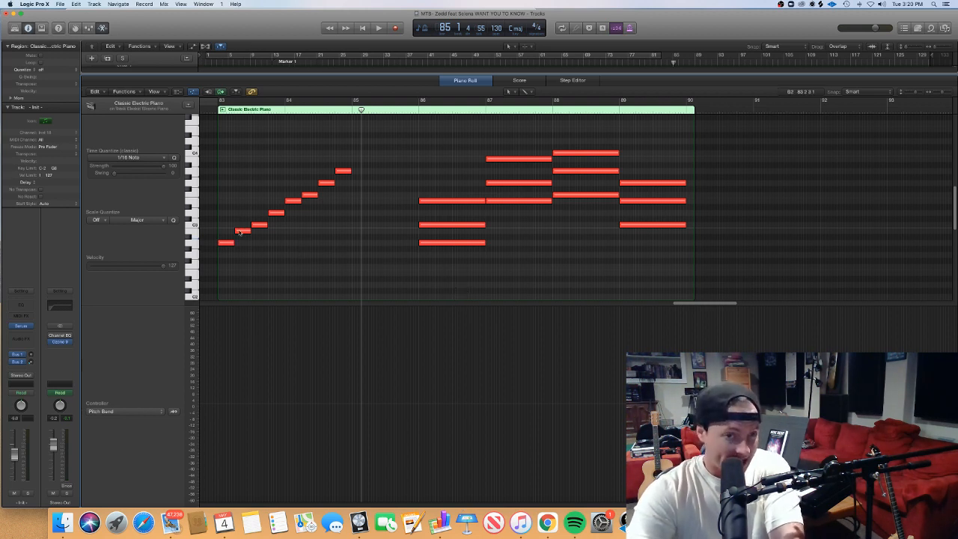
left_click(228, 242)
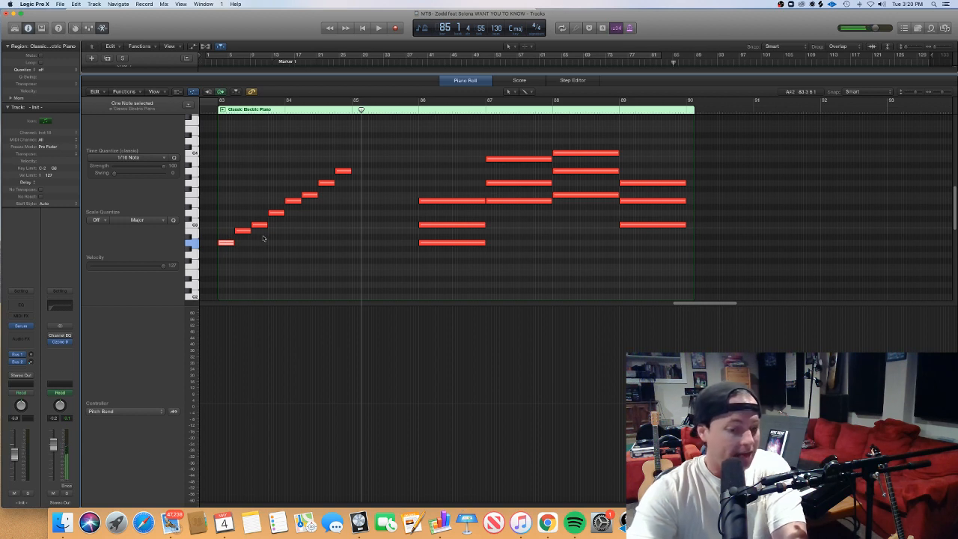
left_click_drag(442, 261, 447, 188)
left_click(516, 226)
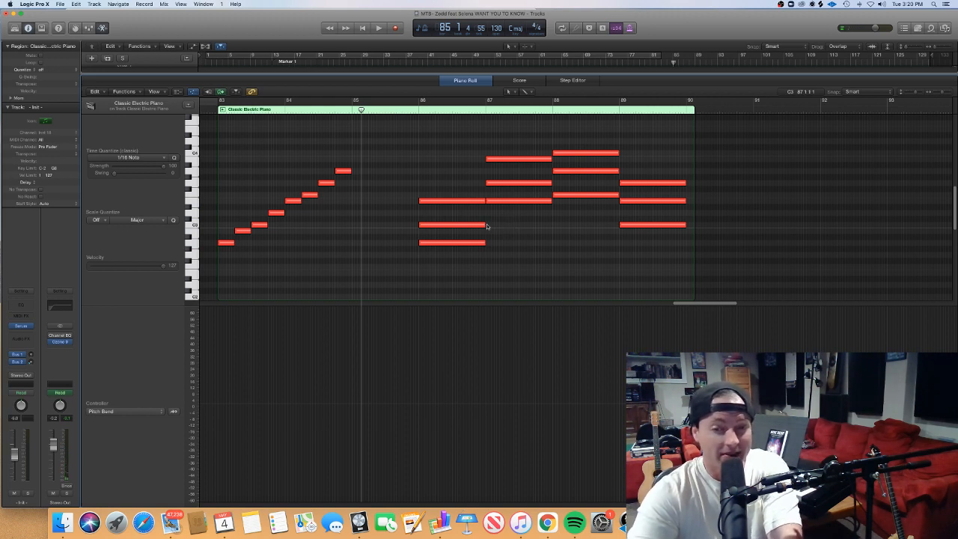
Audition the three-note chords at bars 87 and 88 one after the other
mouse_move(293, 203)
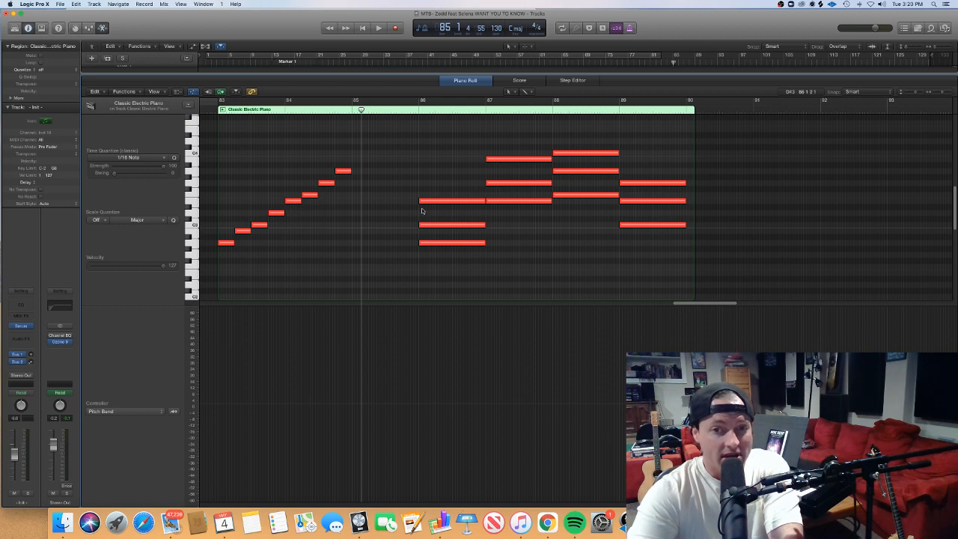
left_click_drag(513, 226, 507, 136)
left_click(511, 233)
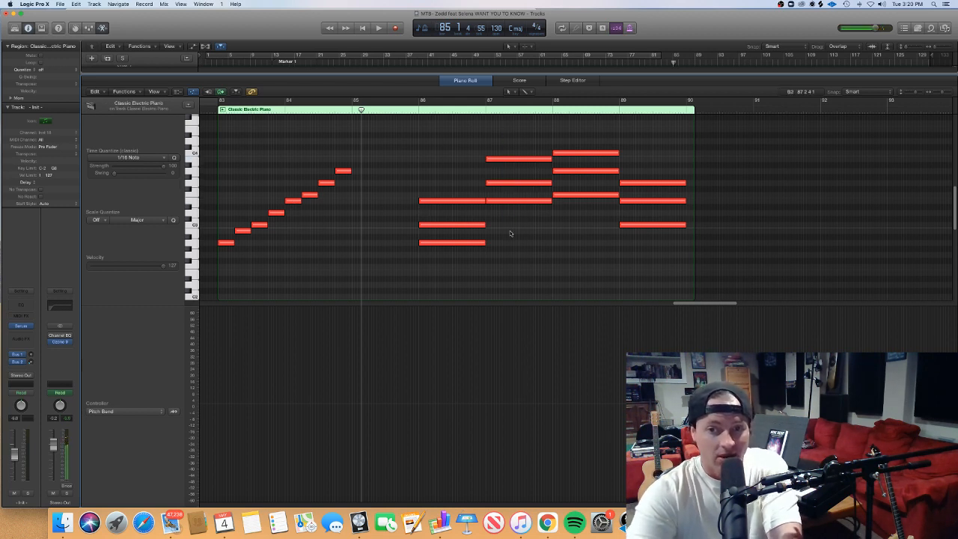
left_click_drag(582, 206, 579, 130)
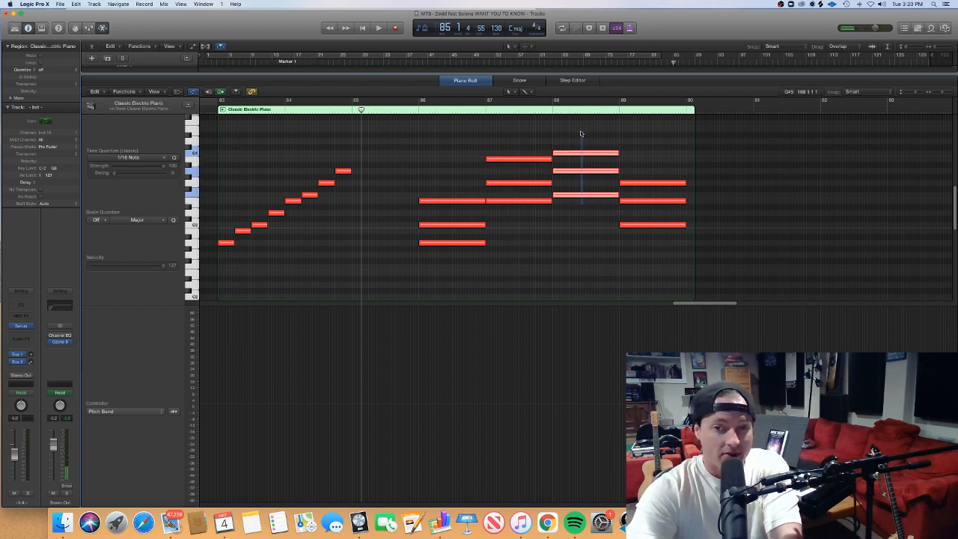
left_click(572, 214)
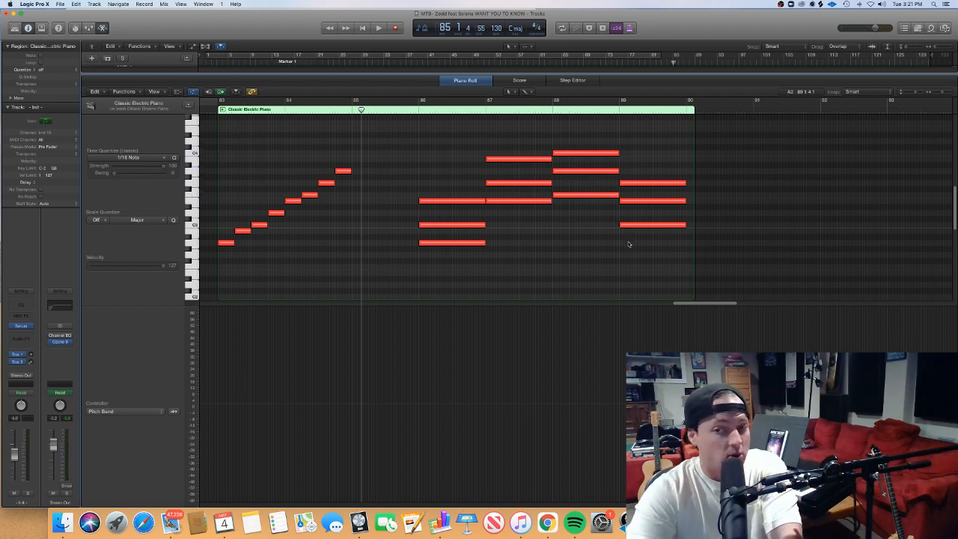
Audition the closing chord at bar 89 and all the notes of the ascending run starting at bar 83
left_click_drag(651, 250, 653, 128)
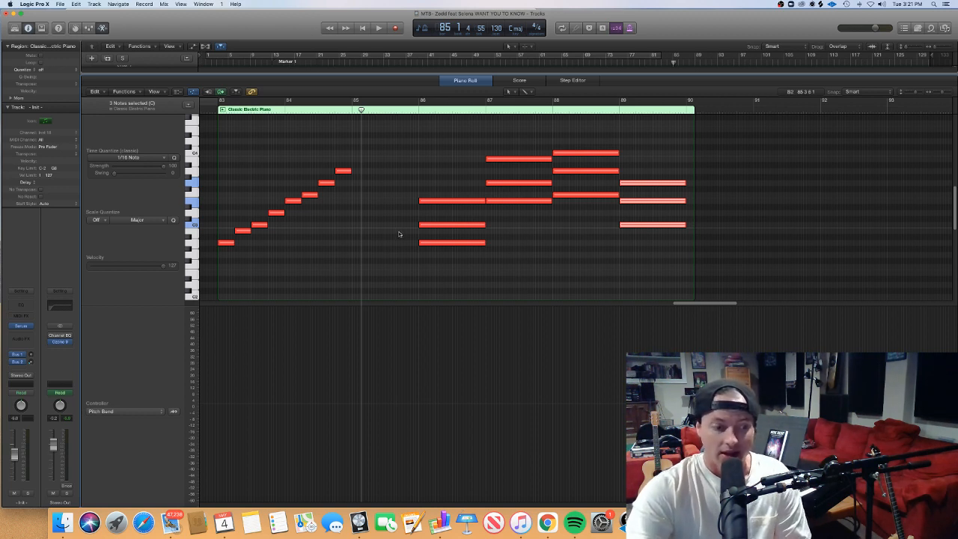
left_click_drag(382, 252, 218, 148)
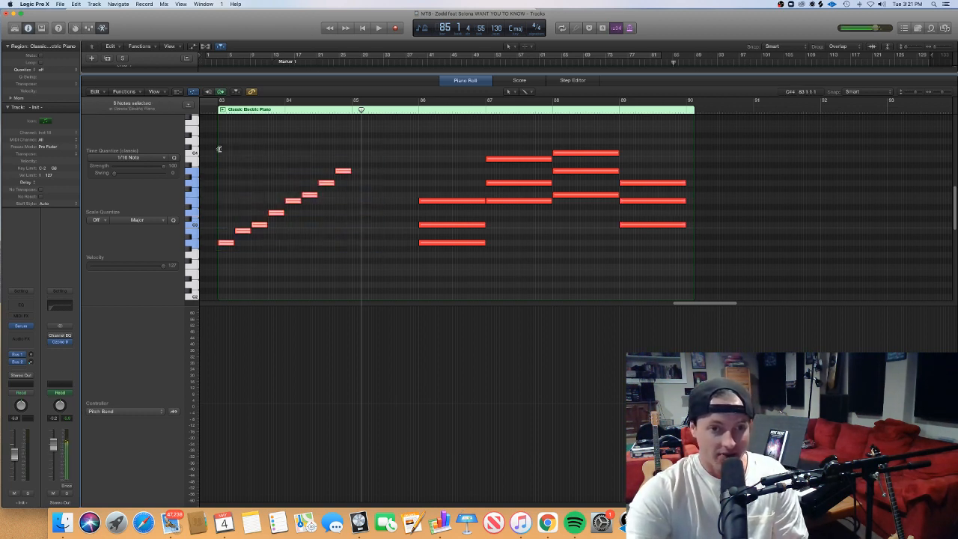
left_click(252, 165)
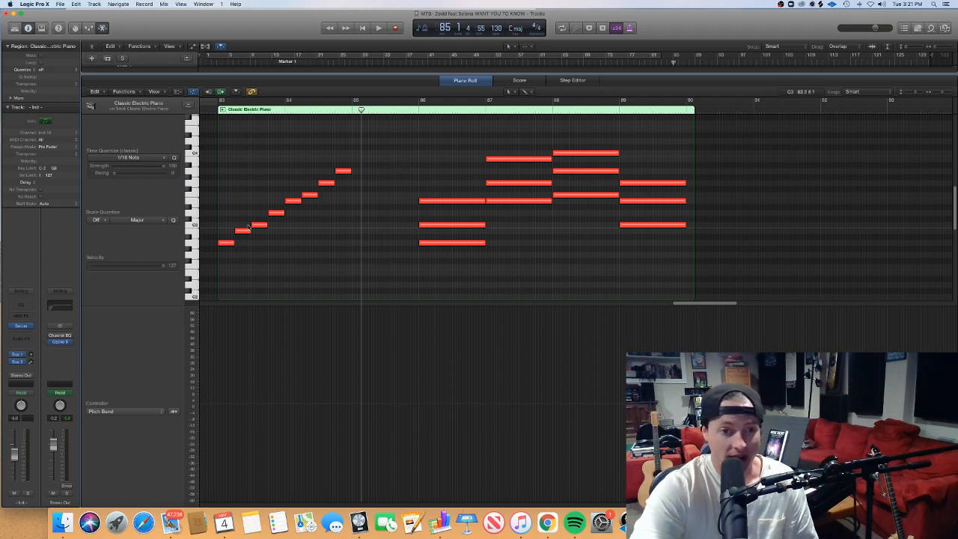
Audition the first note of the ascending run at bar 83, leaving no notes selected
left_click(227, 243)
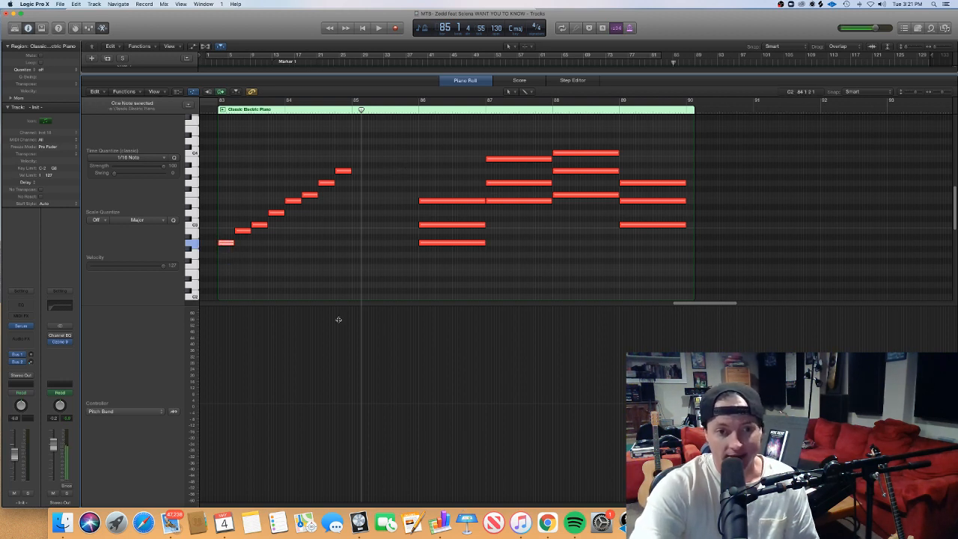
left_click(324, 258)
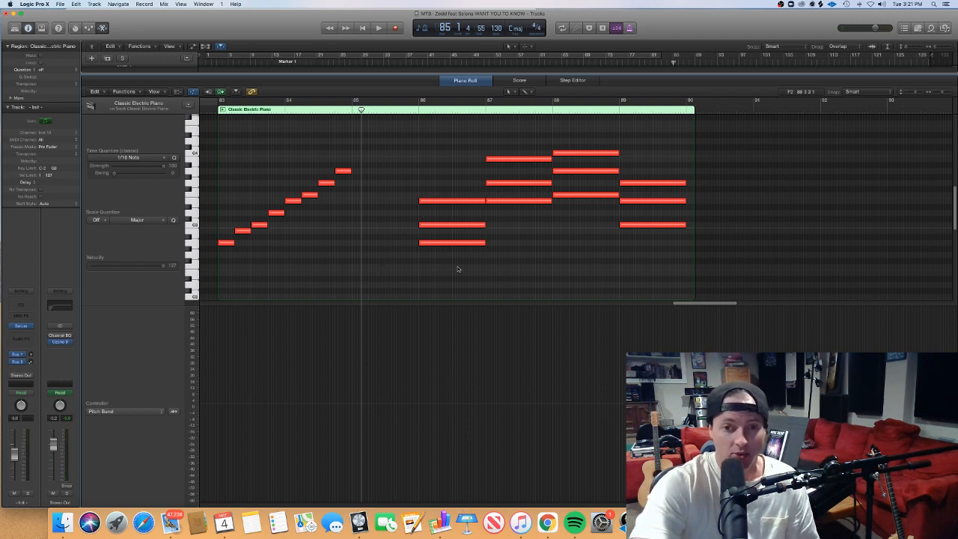
left_click_drag(517, 234, 505, 157)
left_click_drag(358, 252, 219, 158)
left_click(357, 242)
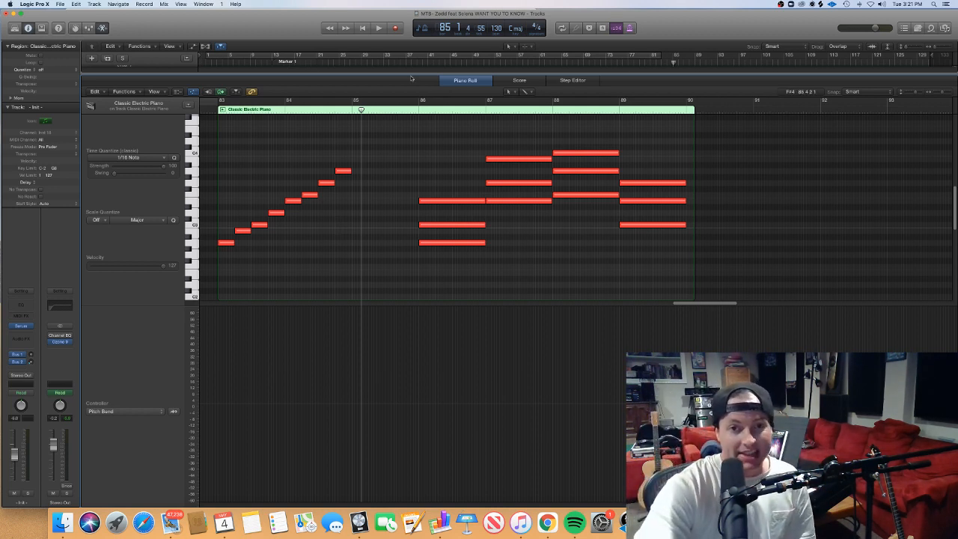
Collapse the Piano Roll and reduce the track heights to view the arrangement from the first track with no region selected
left_click_drag(411, 74, 483, 342)
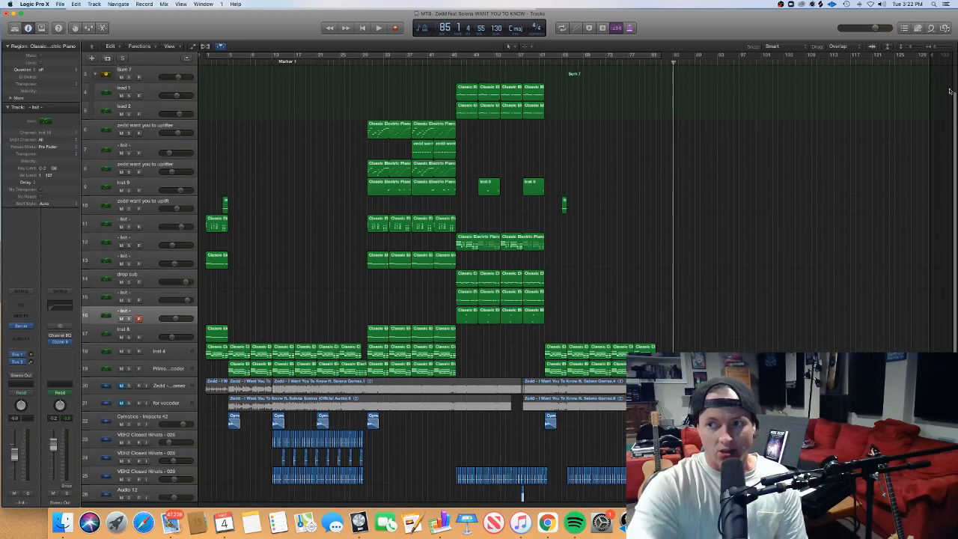
scroll(955, 126, "up", 3)
left_click_drag(909, 49, 910, 48)
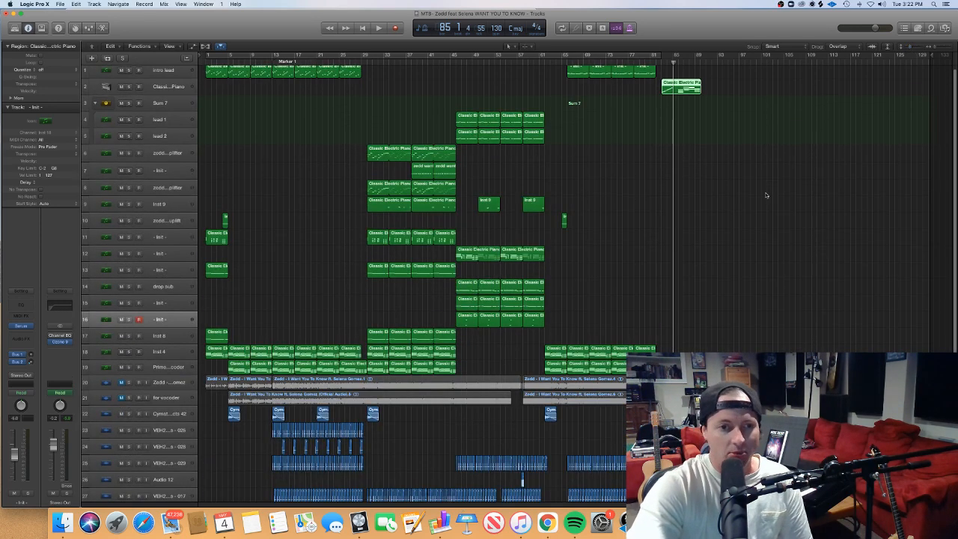
scroll(954, 156, "up", 1)
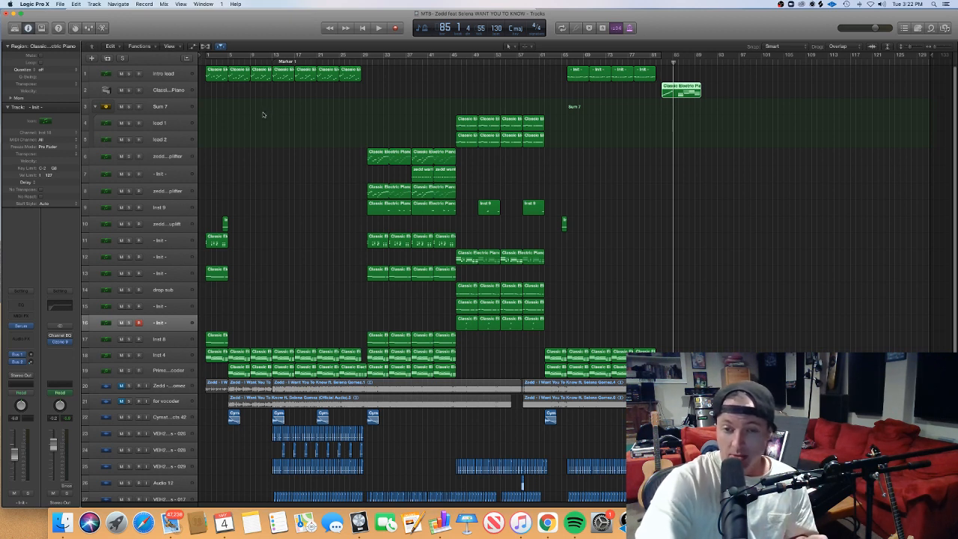
left_click(256, 90)
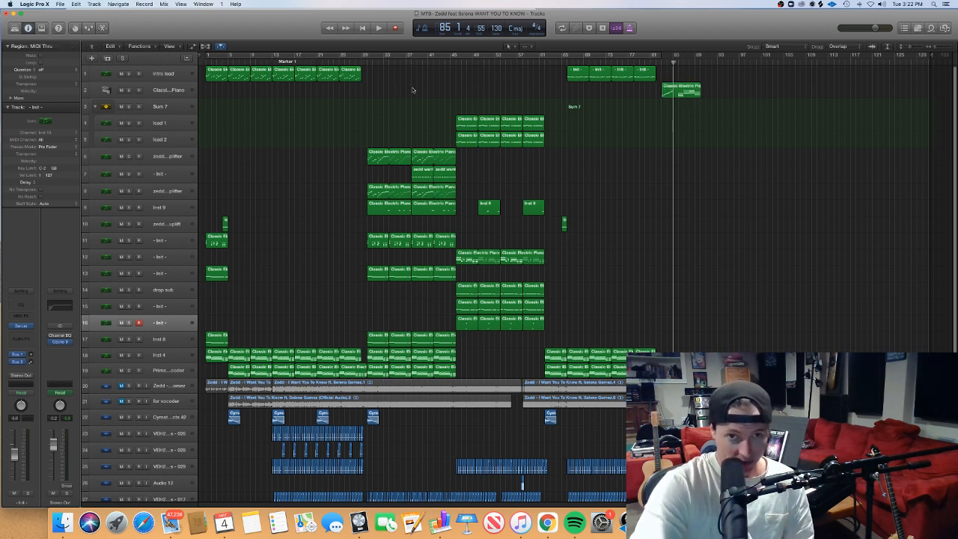
Open the first seven intro lead regions in the Piano Roll from bar 1, with the MIDI Draw area hidden and no notes selected
left_click_drag(382, 90, 210, 73)
double_click(219, 75)
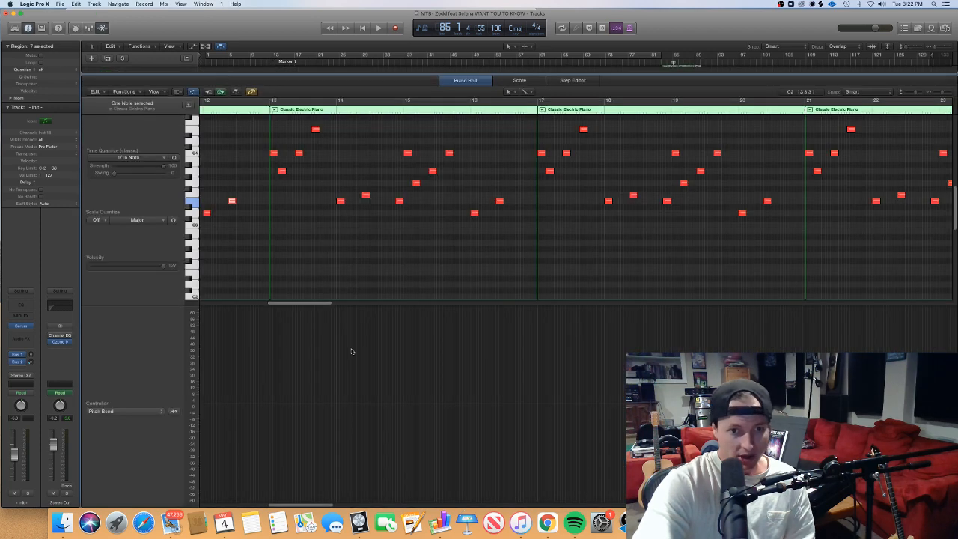
scroll(336, 276, "left", 3)
scroll(543, 319, "left", 5)
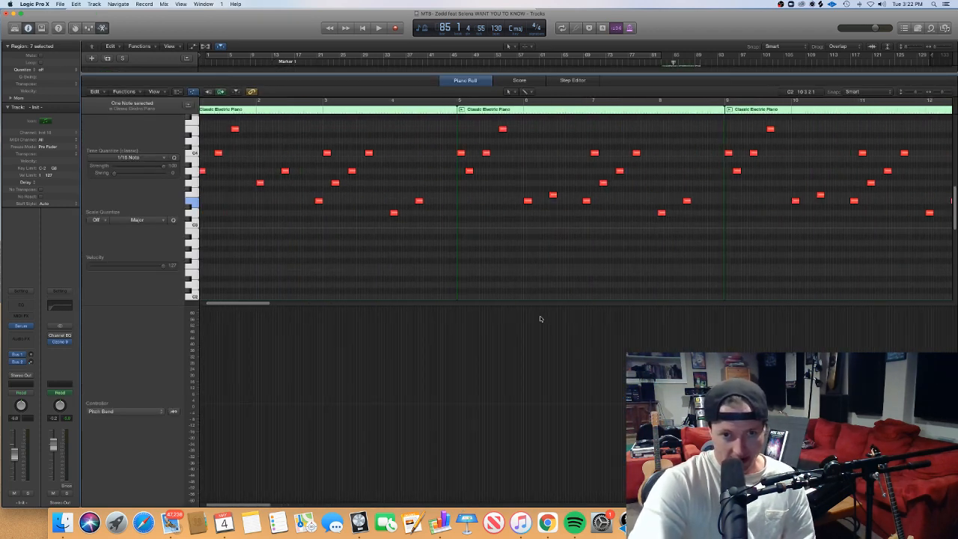
scroll(871, 240, "up", 3)
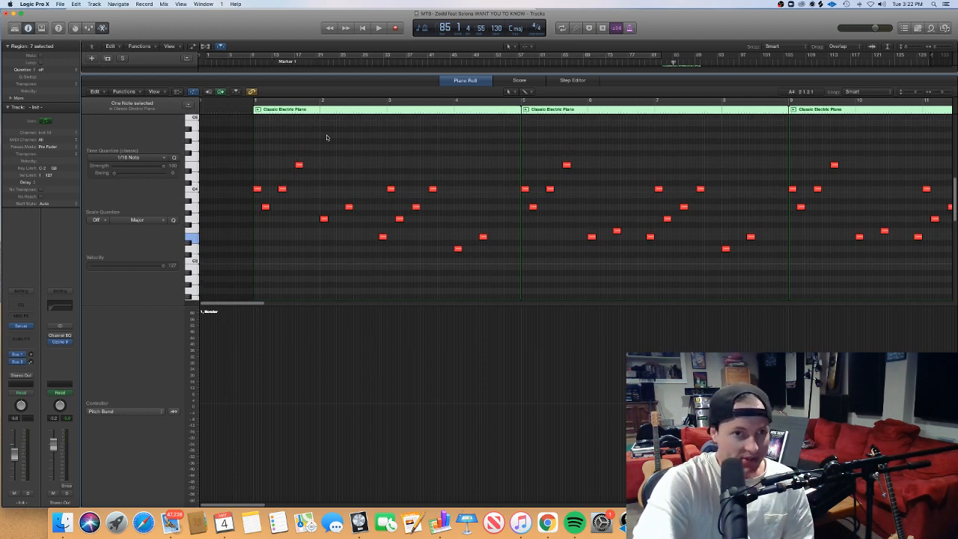
left_click(193, 92)
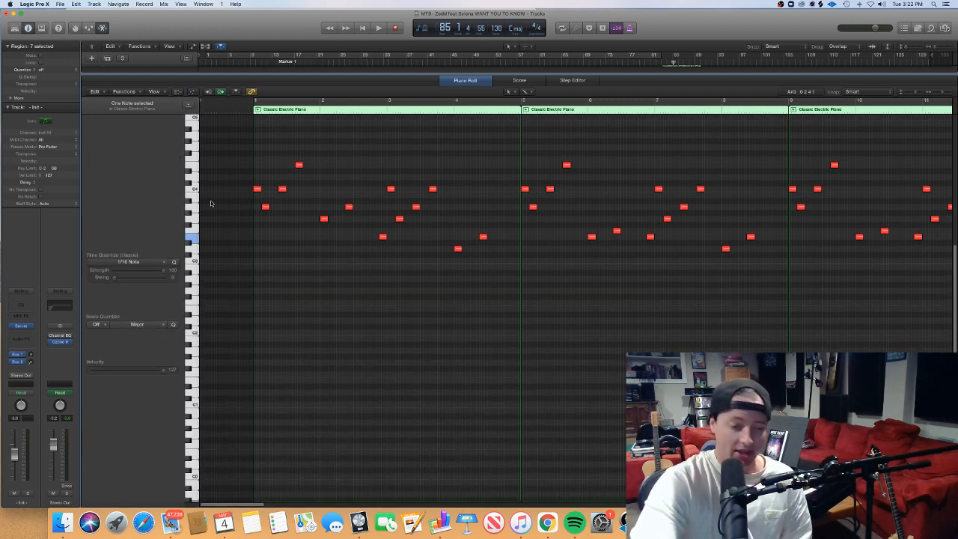
left_click(308, 199)
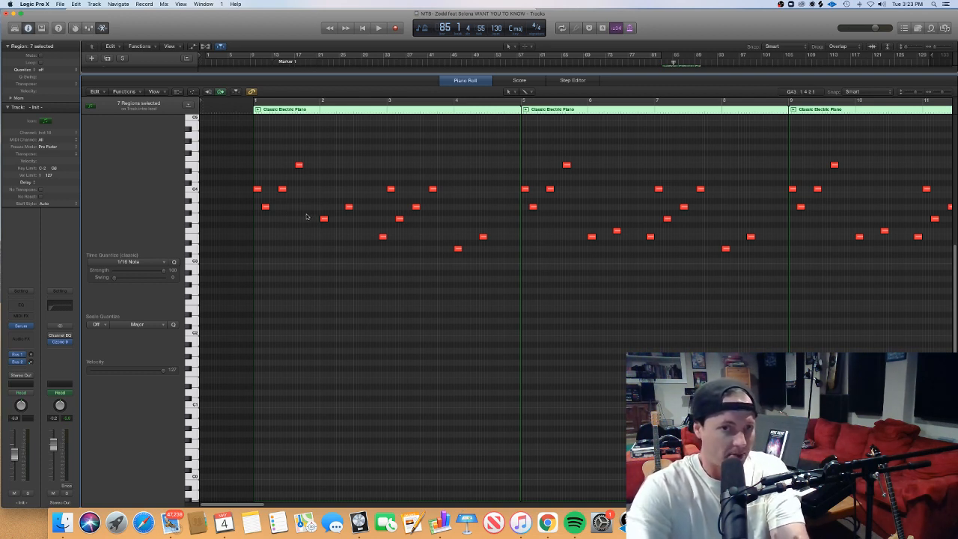
Audition the intro lead's first four notes, and play its bars 1 and 2 separately
left_click_drag(307, 217, 239, 157)
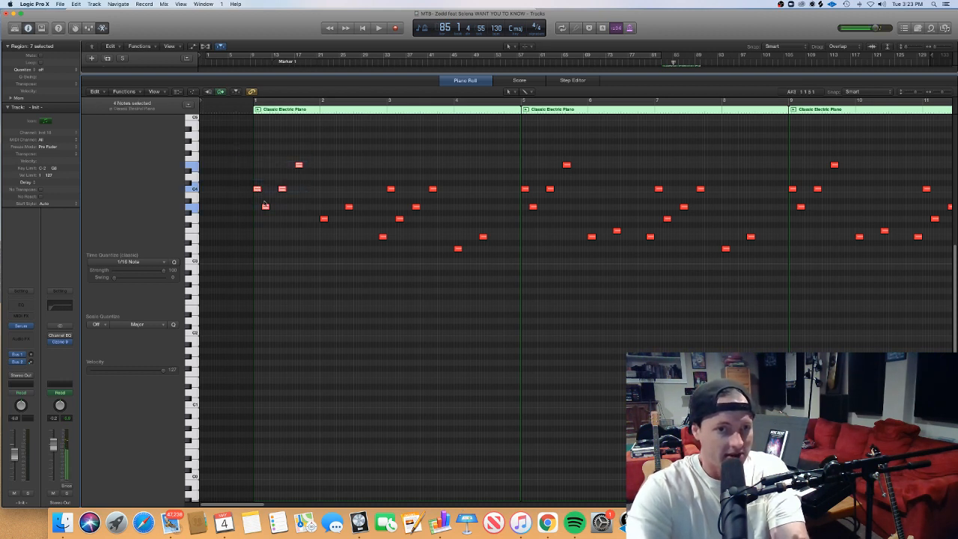
left_click(252, 101)
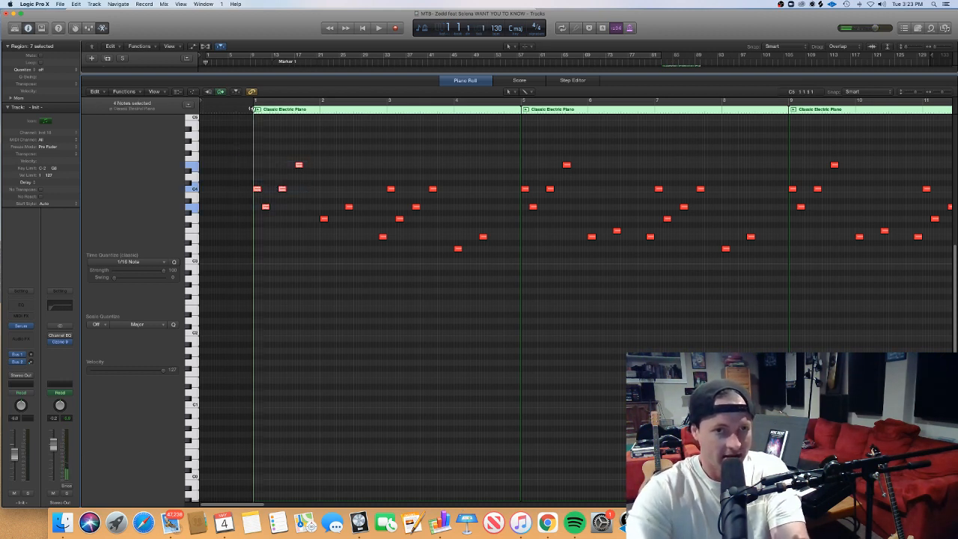
key("space")
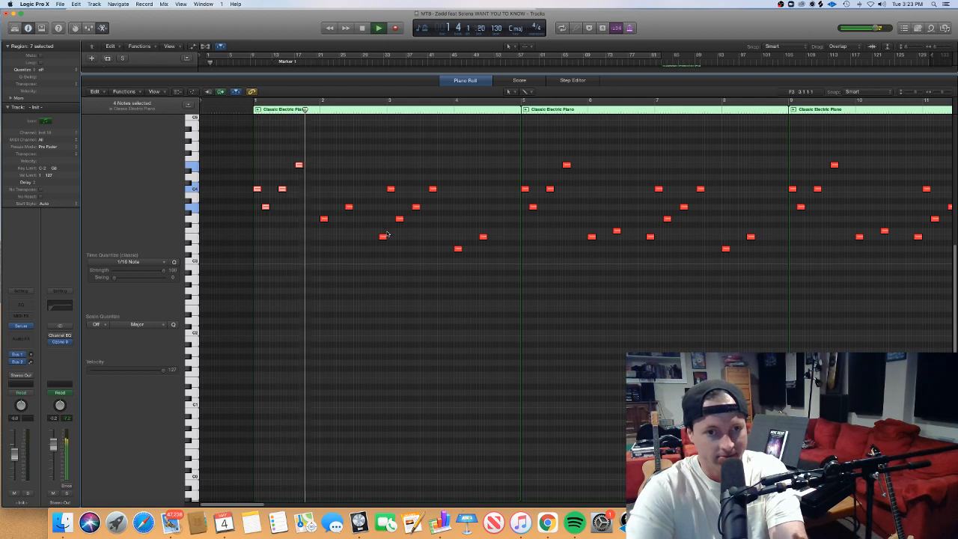
key("space")
left_click(322, 101)
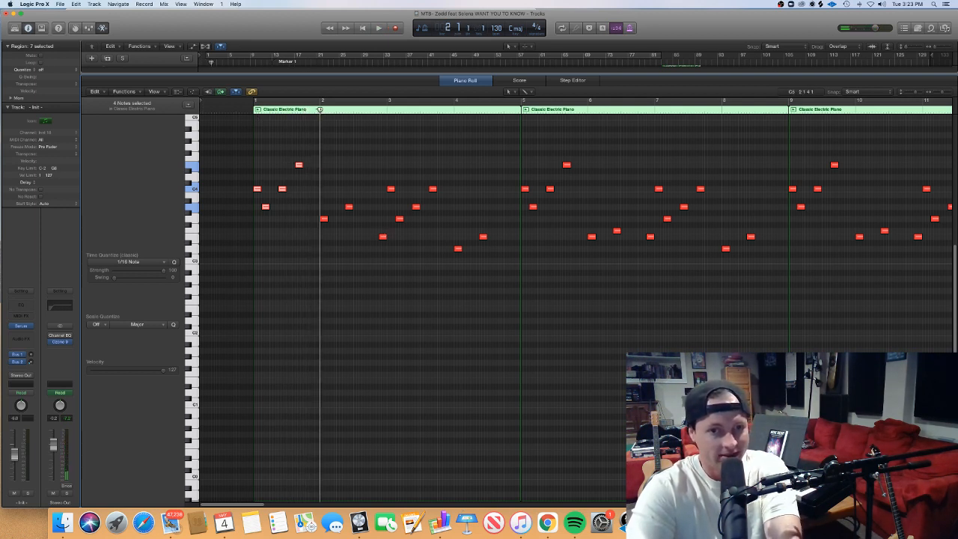
key("space")
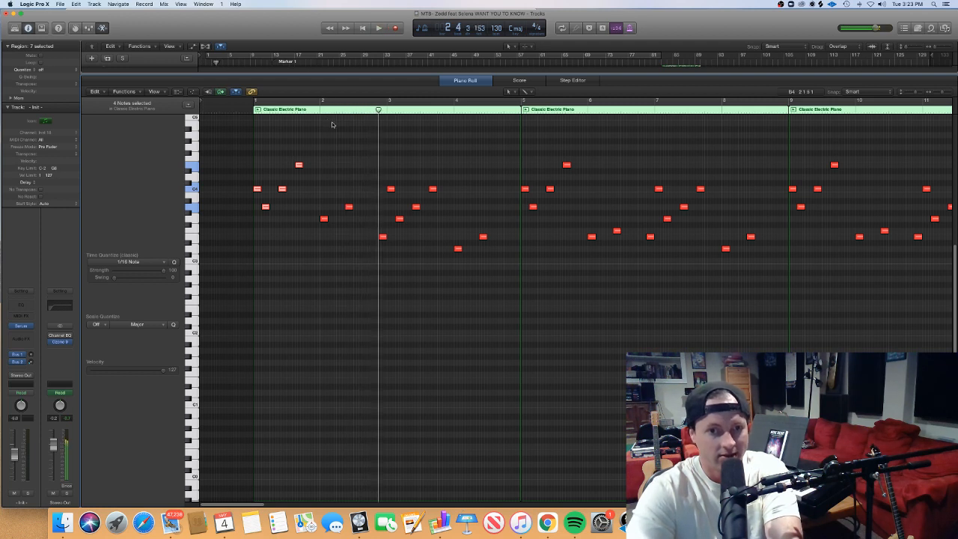
Play bars 3 and 4 of the intro lead melody, starting from bar 3
mouse_move(379, 110)
left_mouse_down()
mouse_move(431, 110)
mouse_move(387, 111)
left_mouse_up()
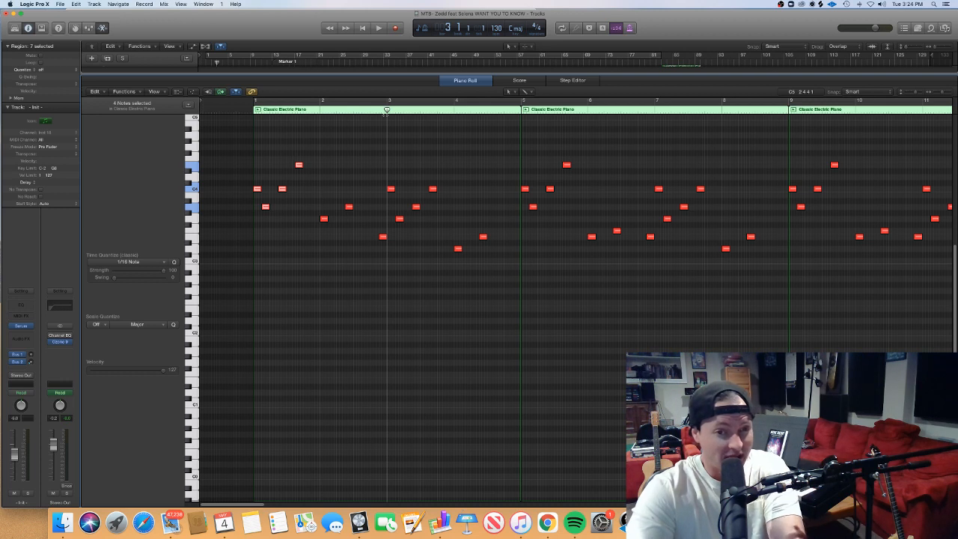
mouse_move(387, 110)
left_mouse_down()
mouse_move(258, 110)
mouse_move(386, 110)
left_mouse_up()
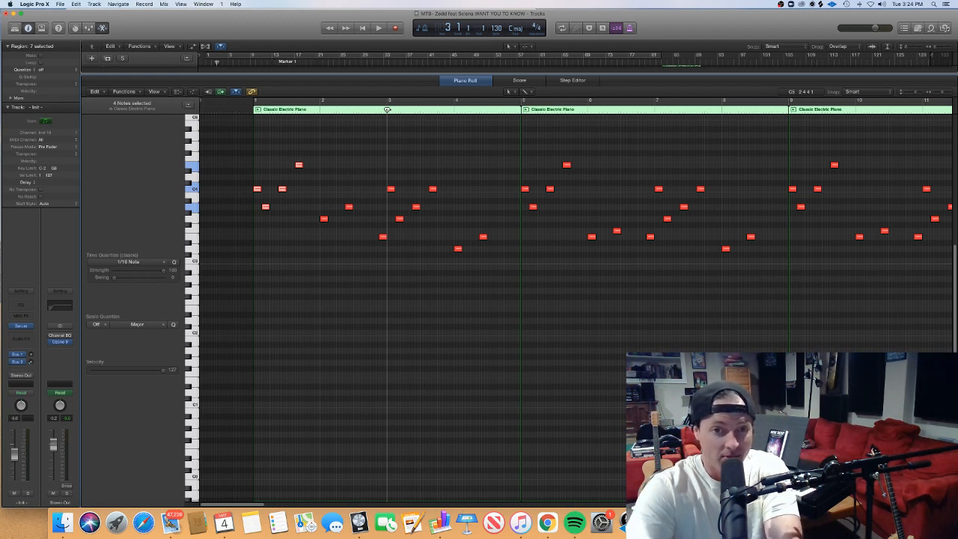
left_click_drag(387, 110, 432, 110)
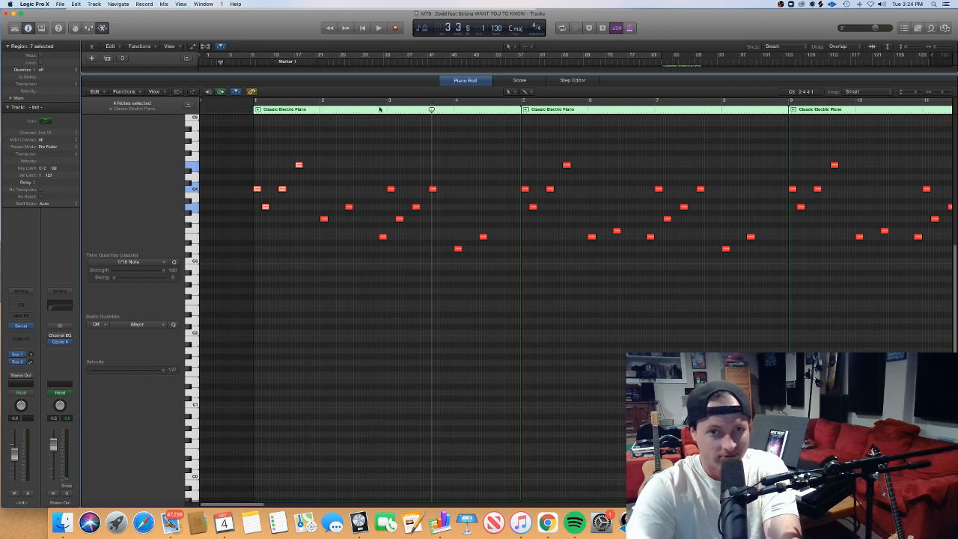
left_click(386, 110)
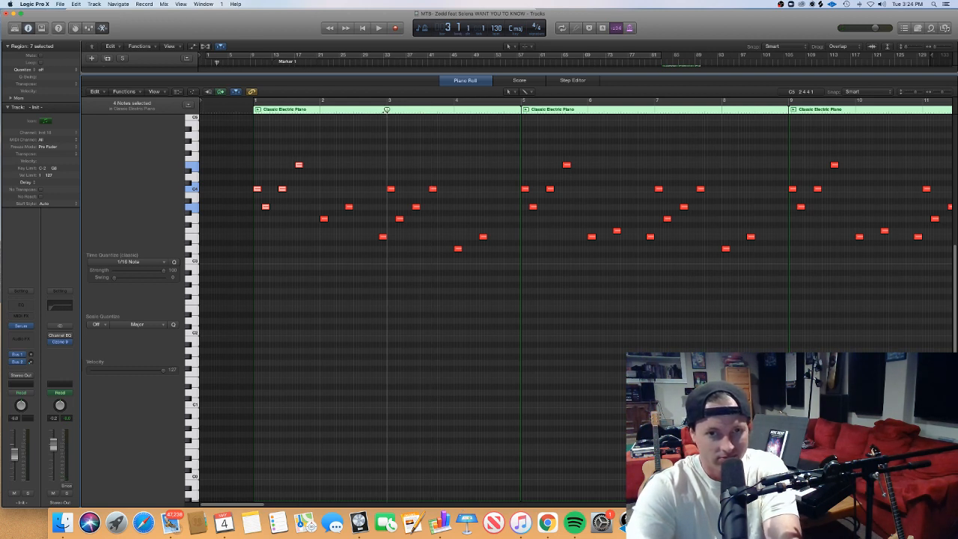
key("space")
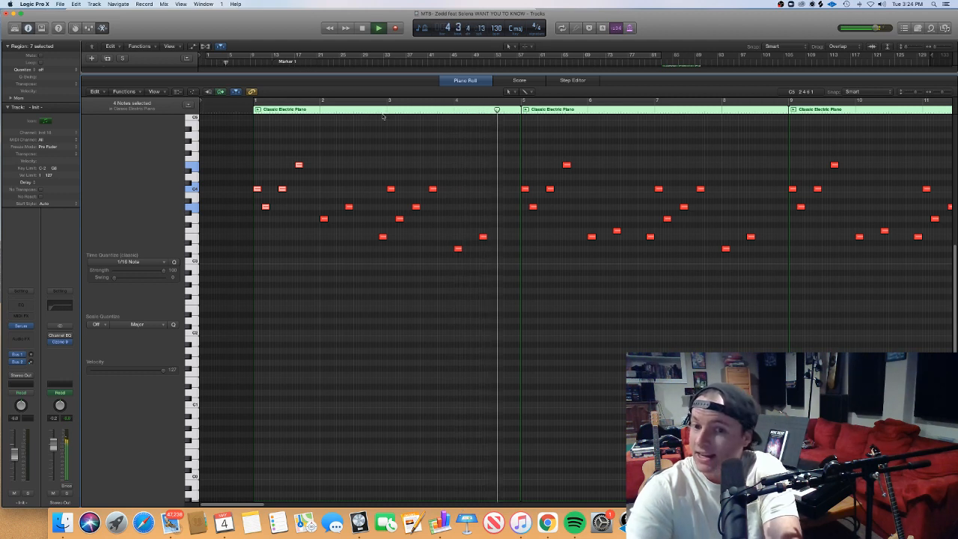
key("space")
Move the playhead to the start of bar 4, back to 3 1 4 1, and forward to the last note of bar 4
left_click(452, 110)
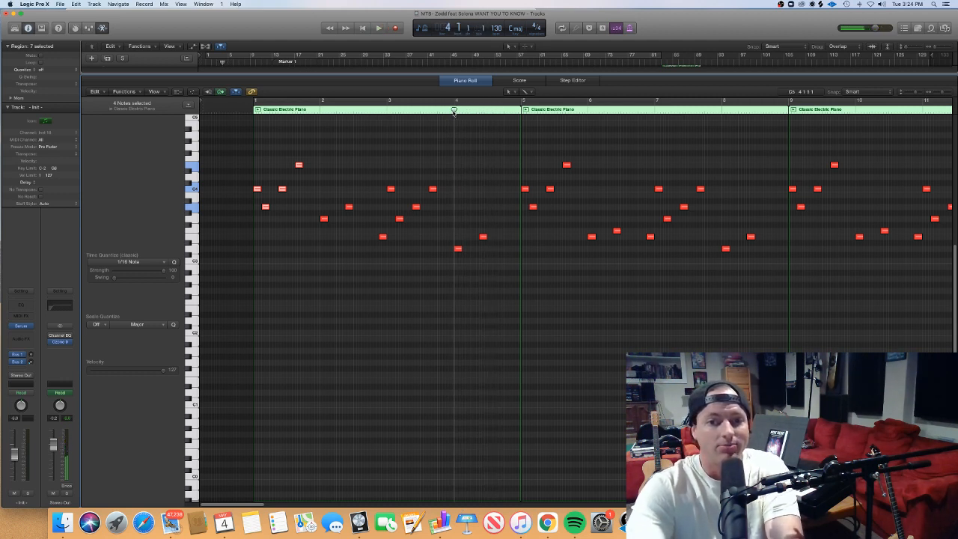
left_click_drag(453, 110, 394, 211)
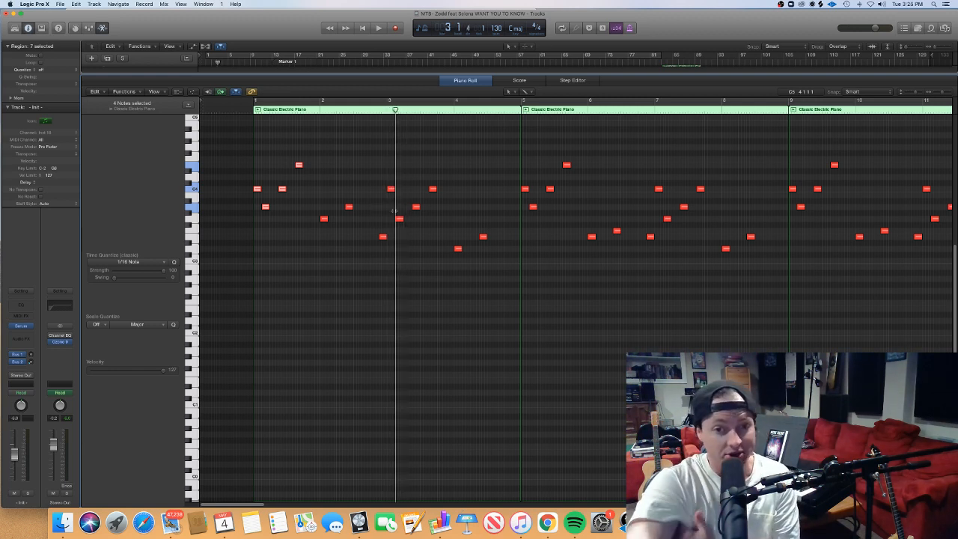
left_click_drag(394, 211, 479, 228)
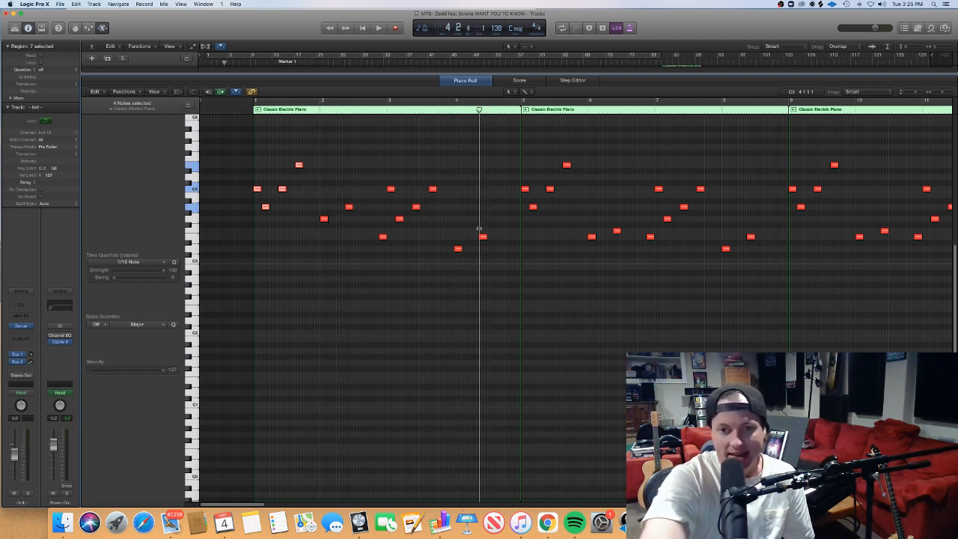
Deselect the notes and fit all seven intro lead regions in the Piano Roll view
scroll(464, 239, "right", 2)
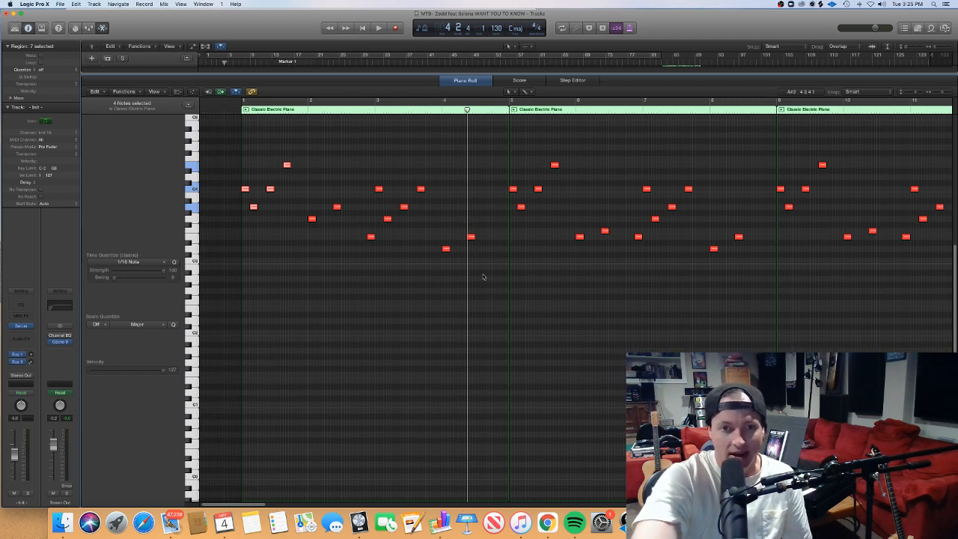
left_click(470, 269)
scroll(473, 267, "down", 8)
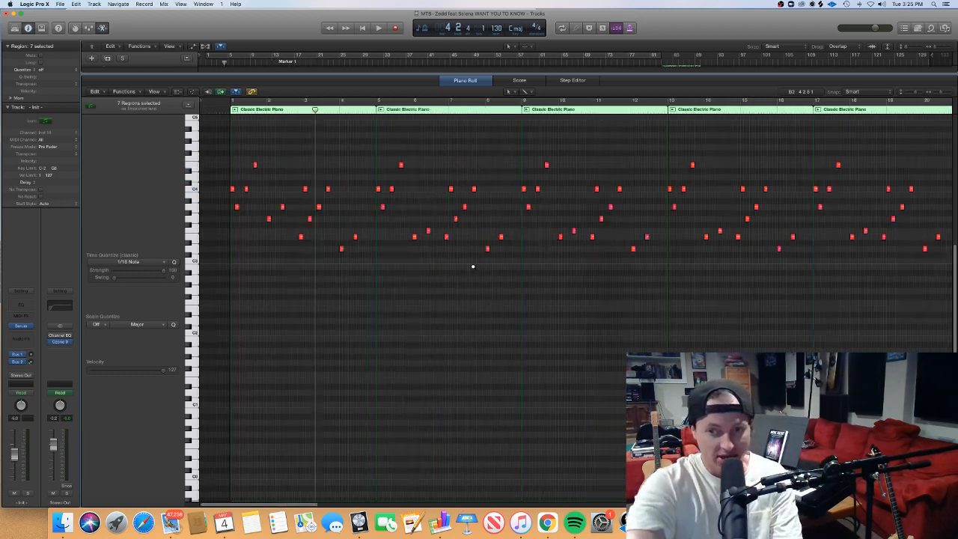
scroll(473, 267, "up", 4)
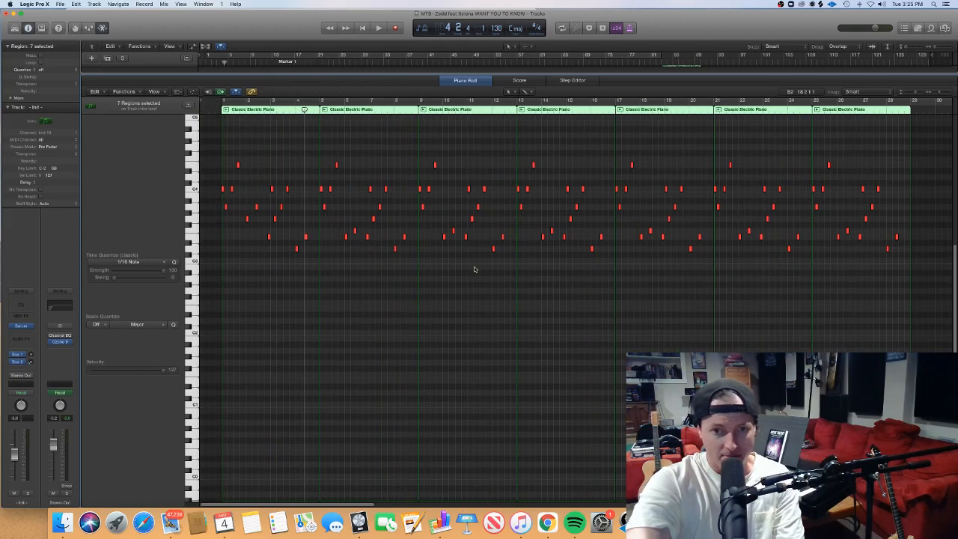
Close the Piano Roll and open the intro lead track's Serum patch, placing its window clear of the track list
key("e")
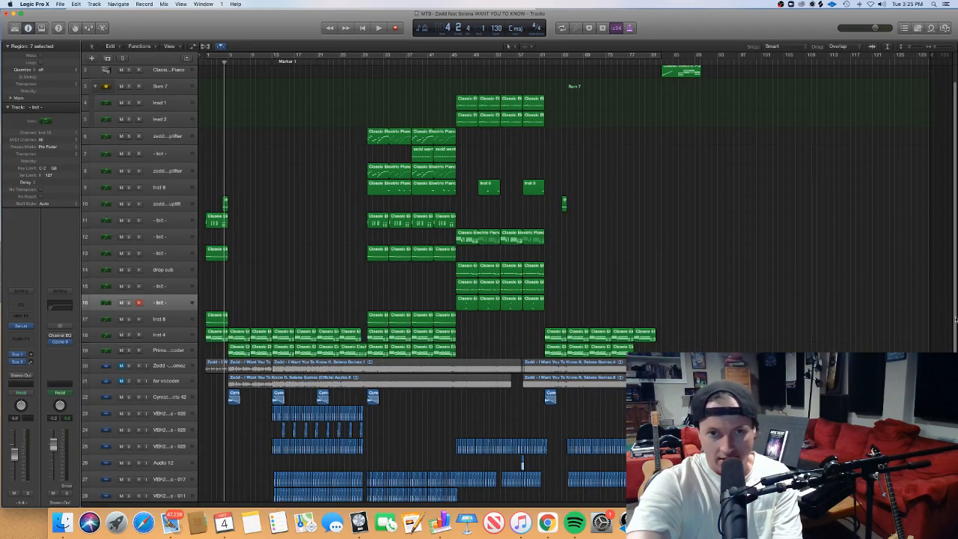
scroll(955, 319, "up", 1)
left_click(164, 74)
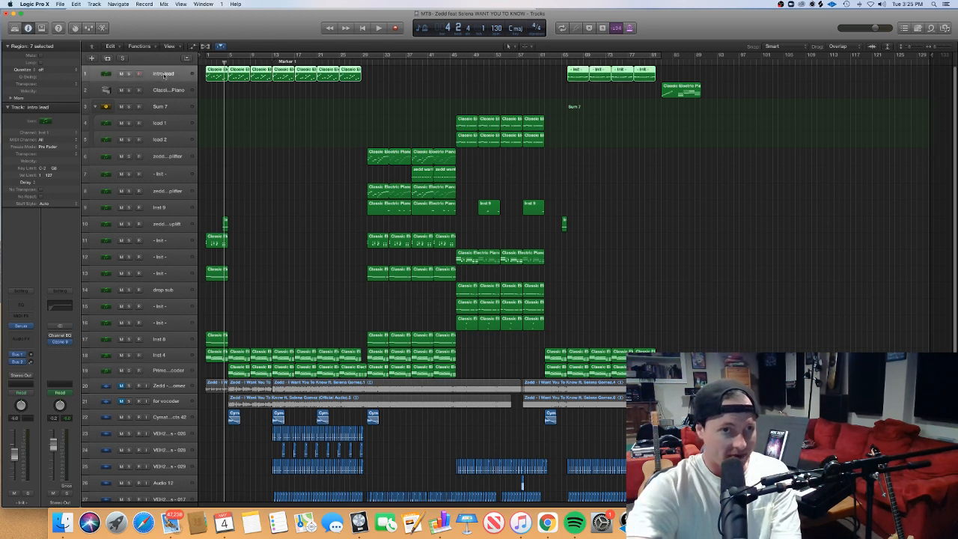
left_click(23, 327)
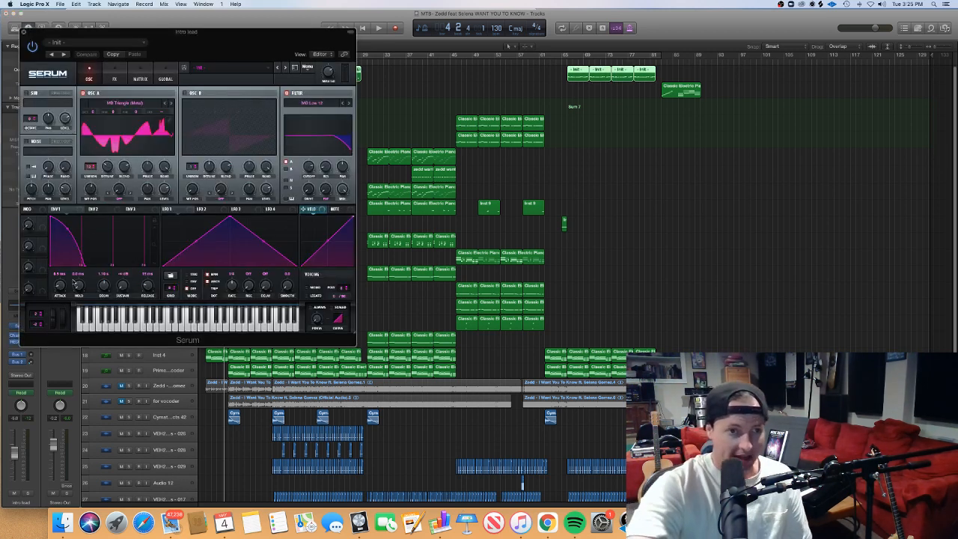
left_click_drag(167, 44, 708, 104)
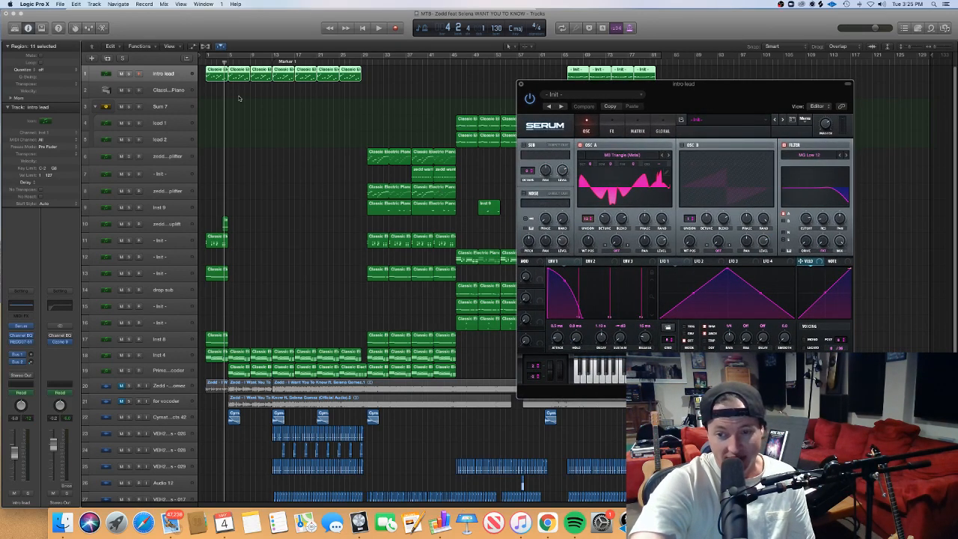
Examine the intro lead patch's effects chain, oscillator settings and LFO 1 in Serum
left_click(612, 132)
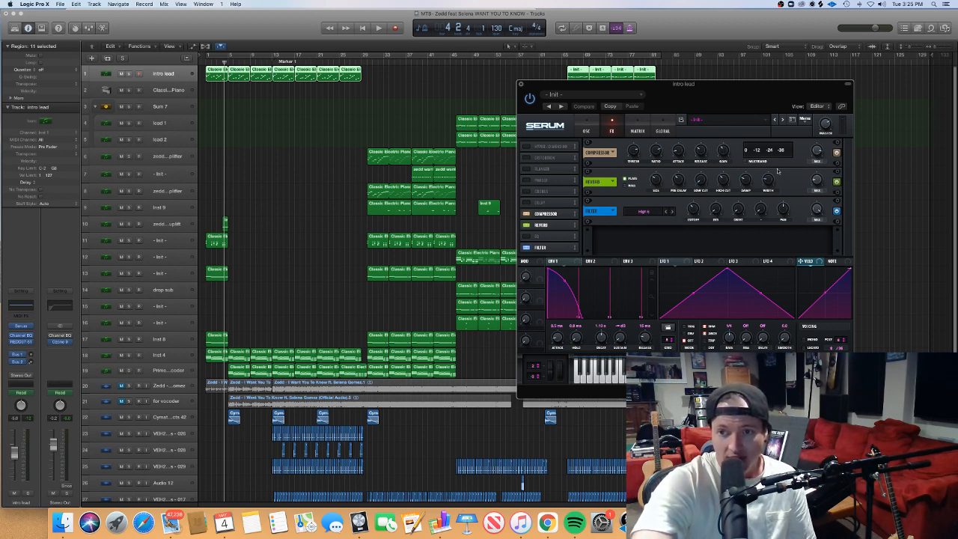
left_click(584, 129)
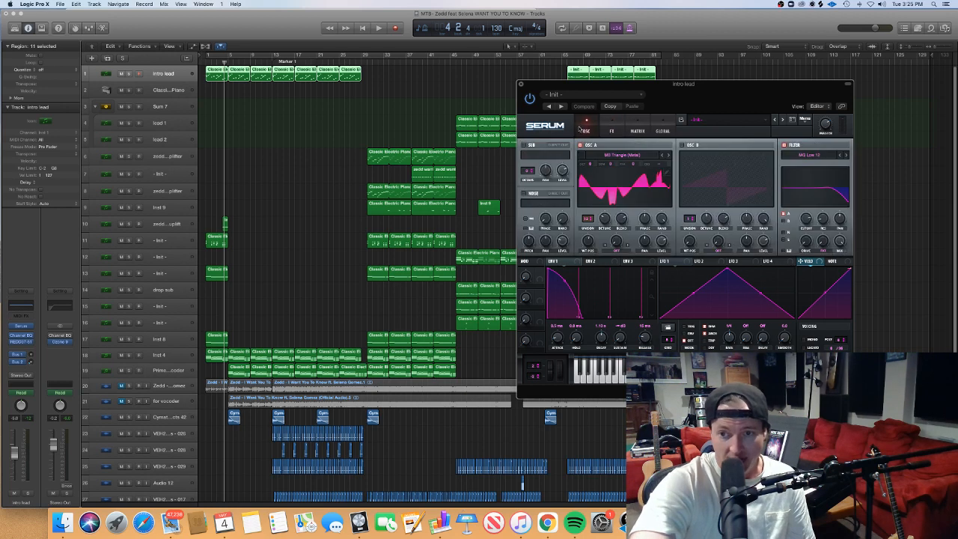
left_click(666, 261)
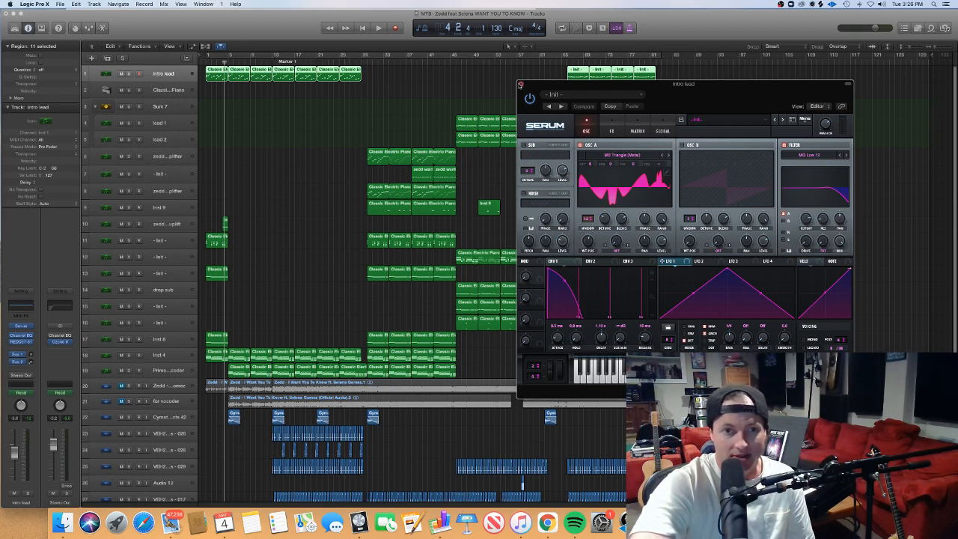
Close the intro lead's Serum window, then play bar 4 briefly and turn on cycle mode
left_click(520, 84)
left_click(441, 87)
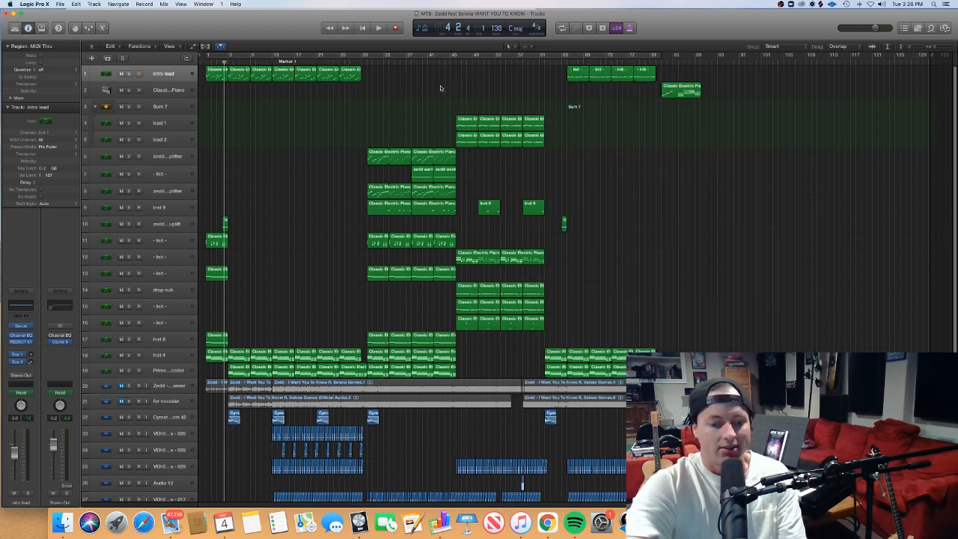
key("space")
key("space")
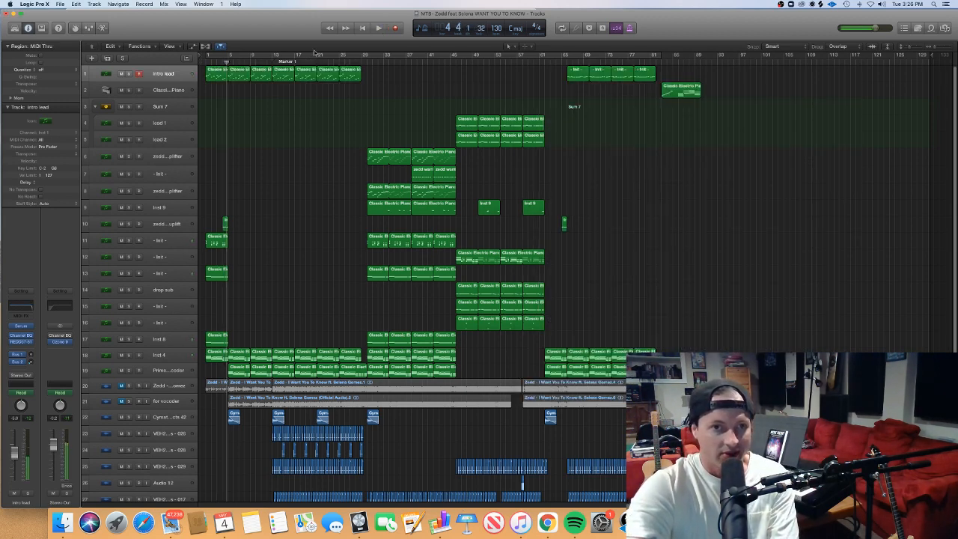
left_click(316, 55)
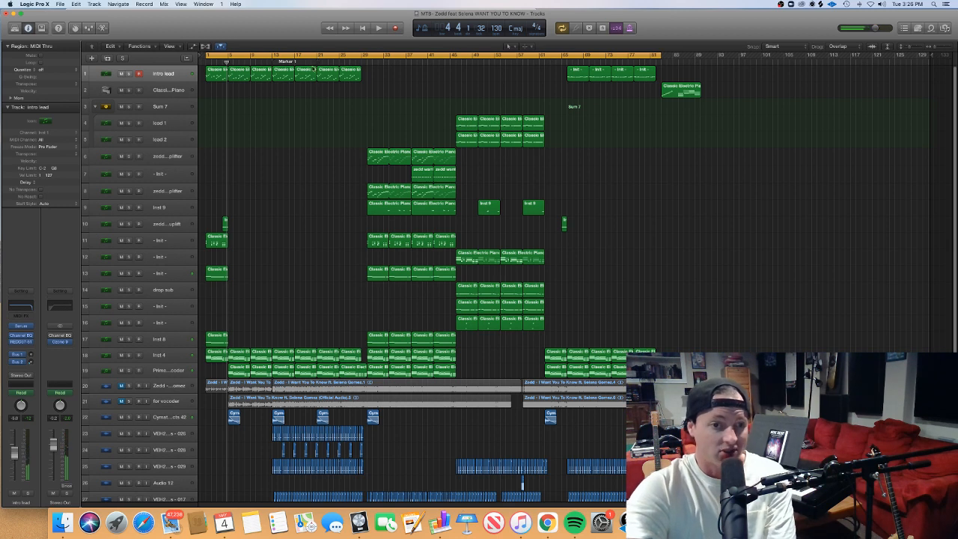
Open the regions of the Init track 11 in the Piano Roll, enlarged on the four-bar opening region
left_click(174, 243)
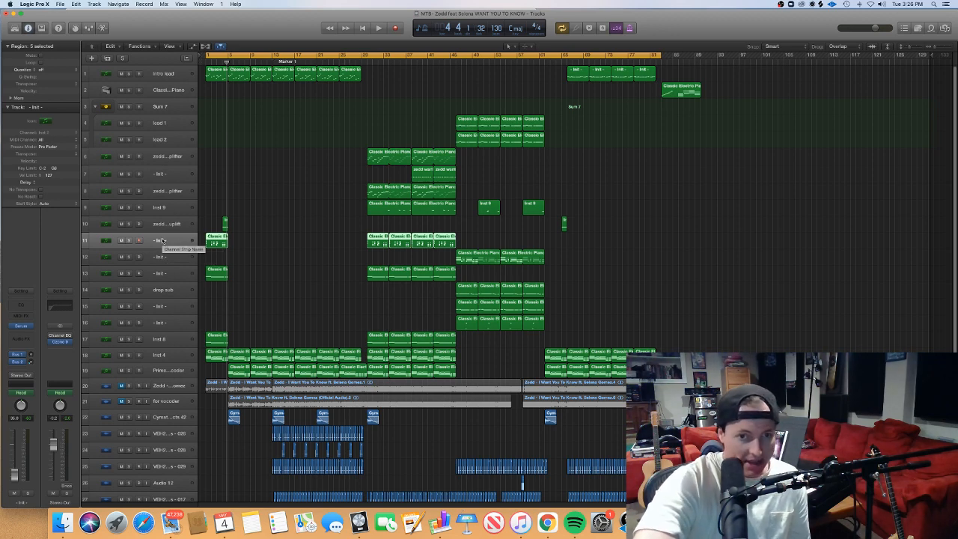
left_click(162, 241)
key("p")
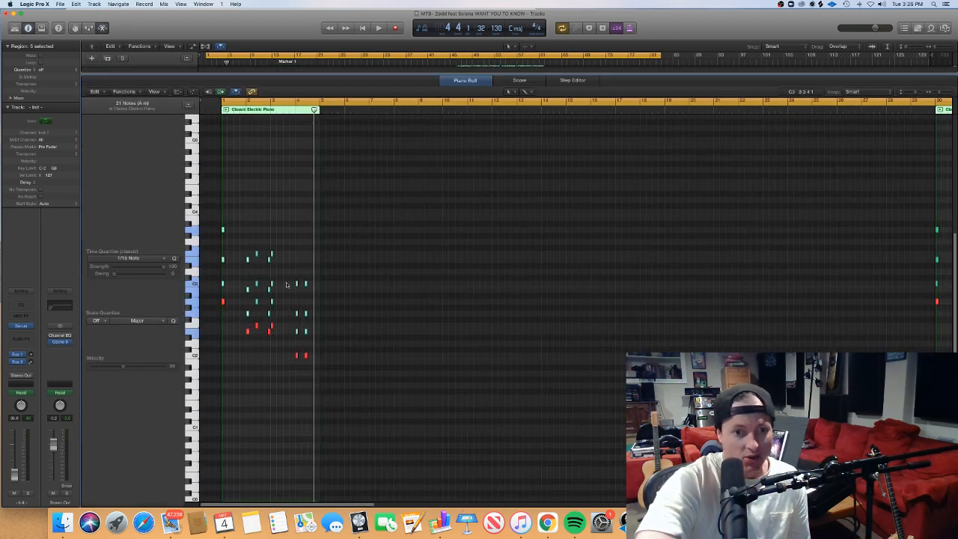
scroll(286, 284, "up", 5)
scroll(286, 285, "left", 3)
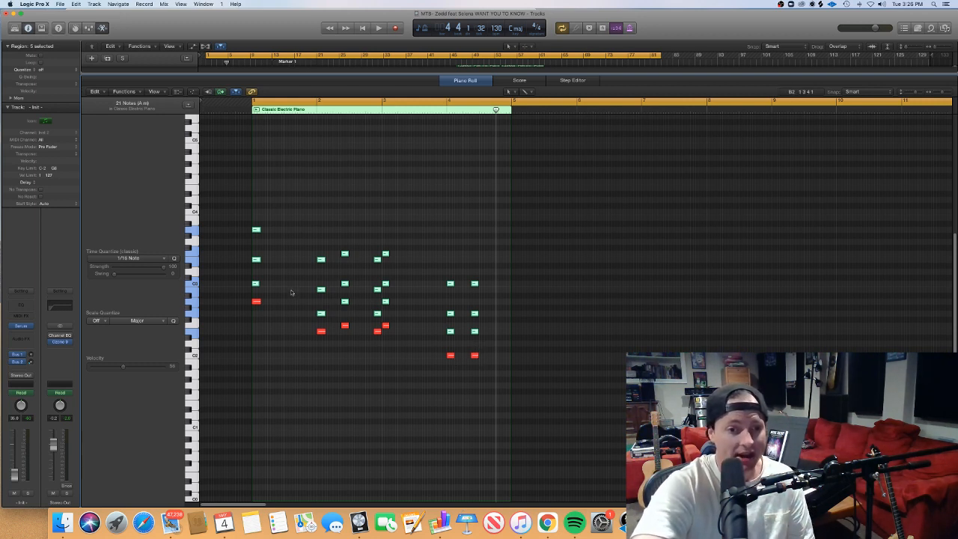
Select each short chord of the opening region in turn, ending with the two chords in bar 4
left_click_drag(296, 313, 225, 204)
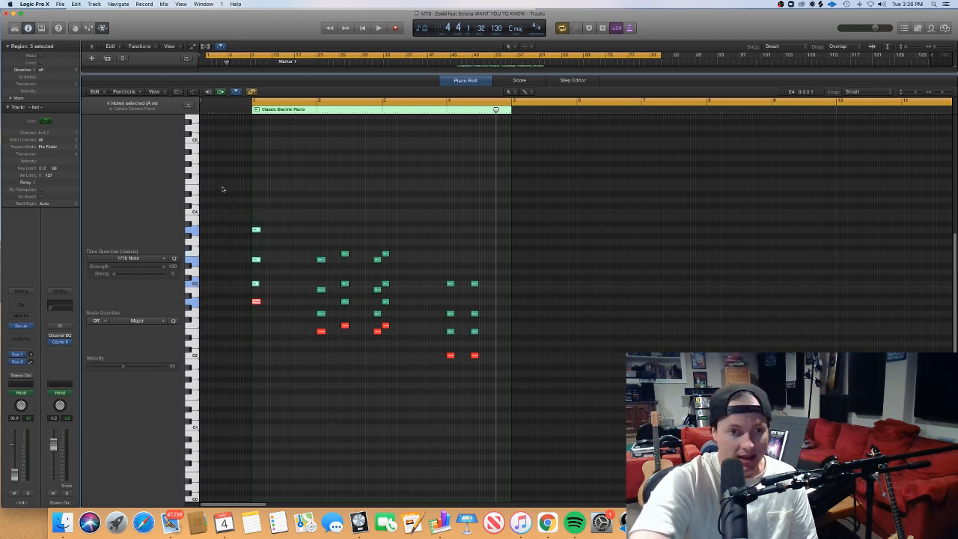
left_click_drag(294, 355, 323, 253)
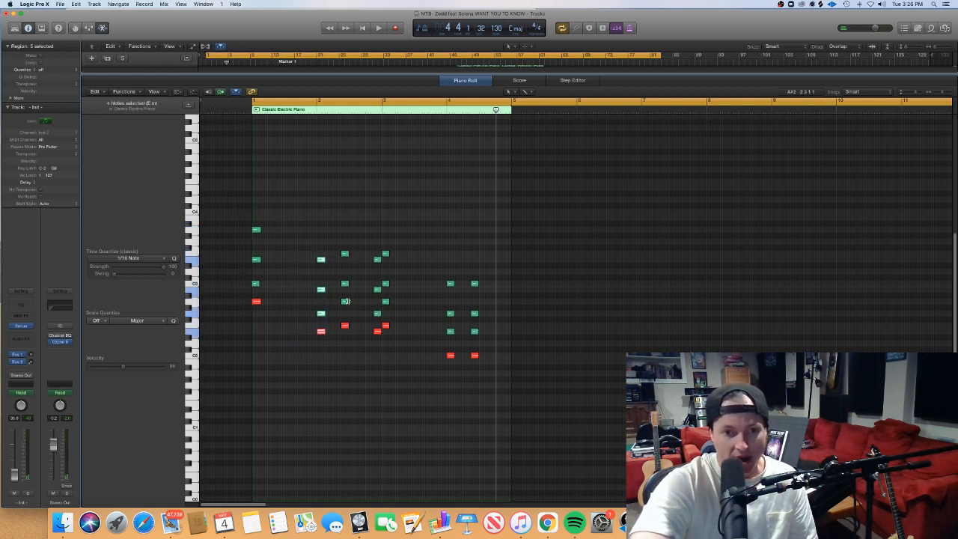
left_click_drag(336, 338, 357, 256)
left_click_drag(362, 342, 383, 255)
left_click_drag(408, 376, 384, 235)
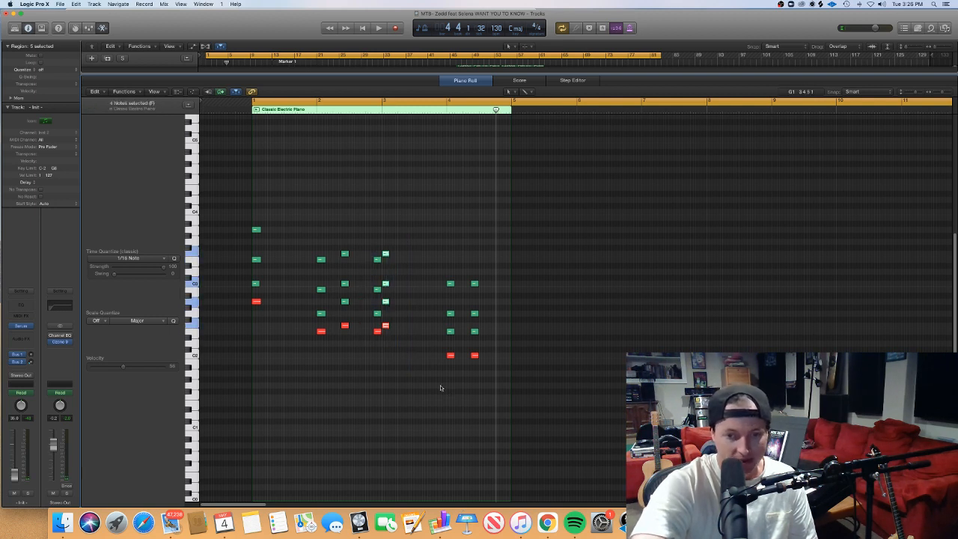
left_click_drag(440, 388, 491, 259)
Play the chord region from the start of bar 1 through to bar 5
left_click(250, 111)
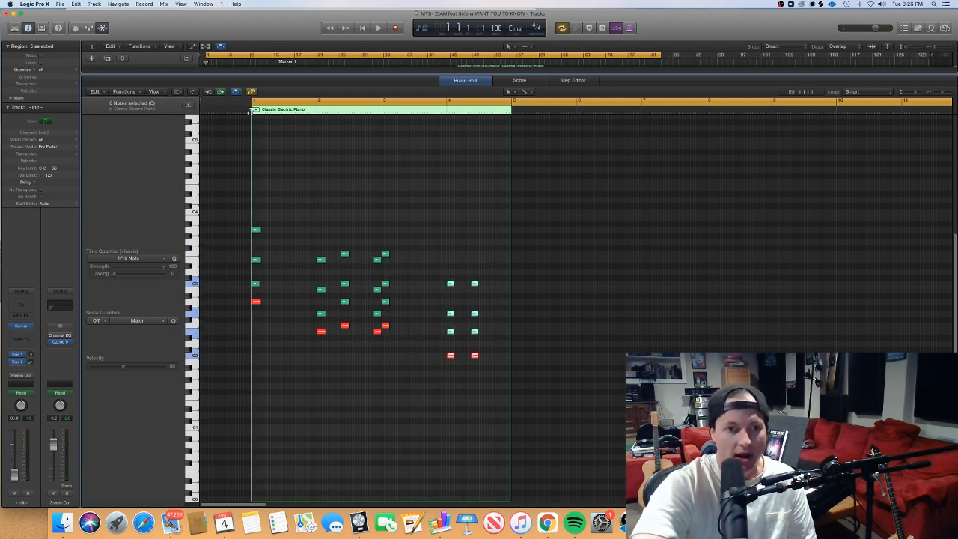
key("space")
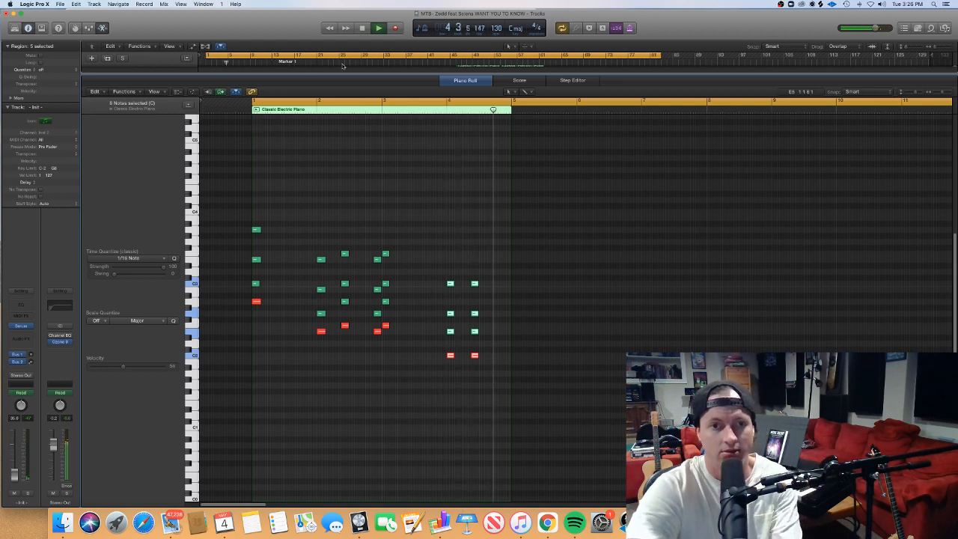
key("space")
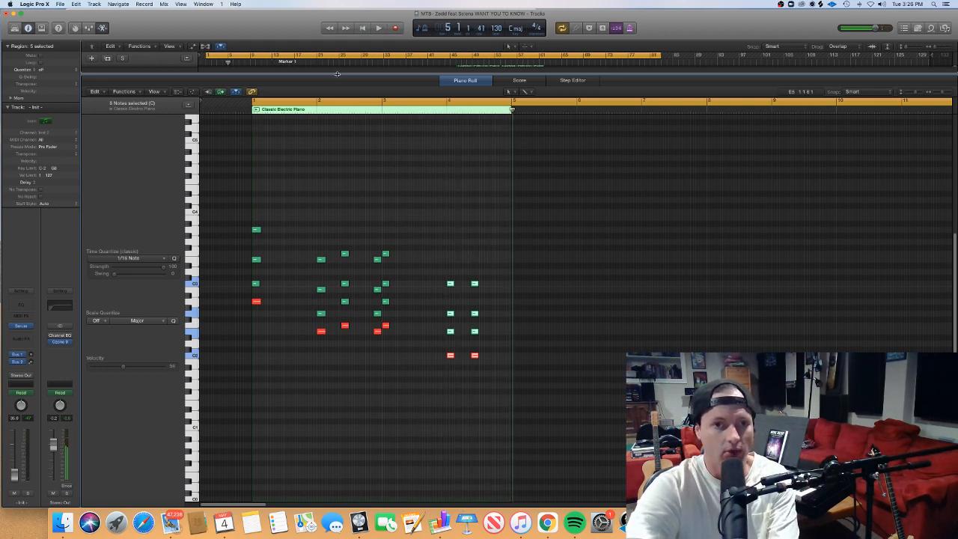
View the sustained chords of the Inst 4 track's first region in the Piano Roll, leaving the editor closed
key("e")
left_click(247, 196)
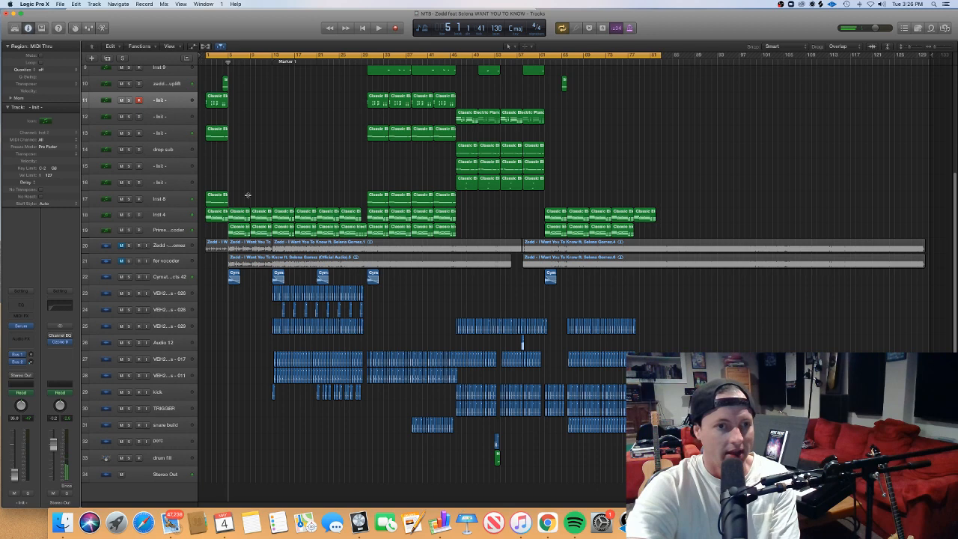
left_click(213, 212)
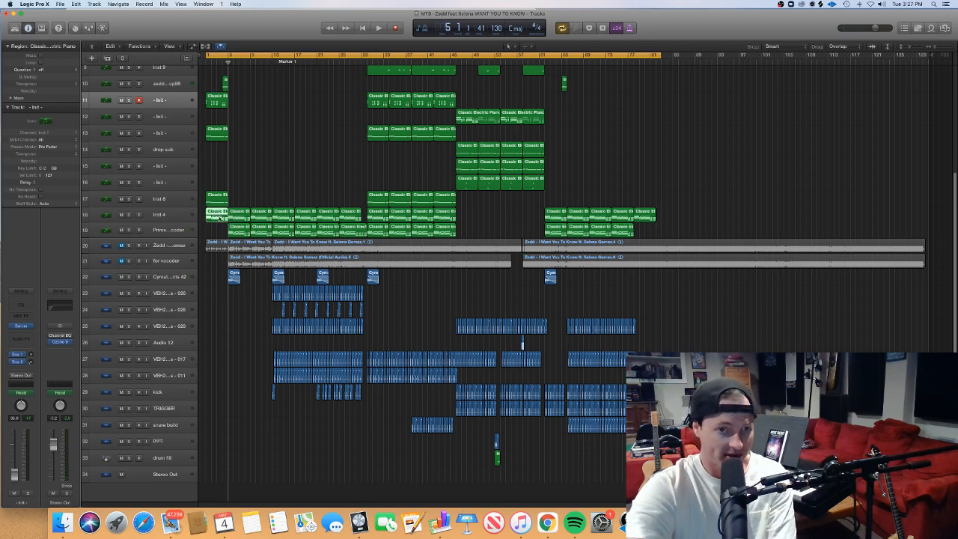
key("e")
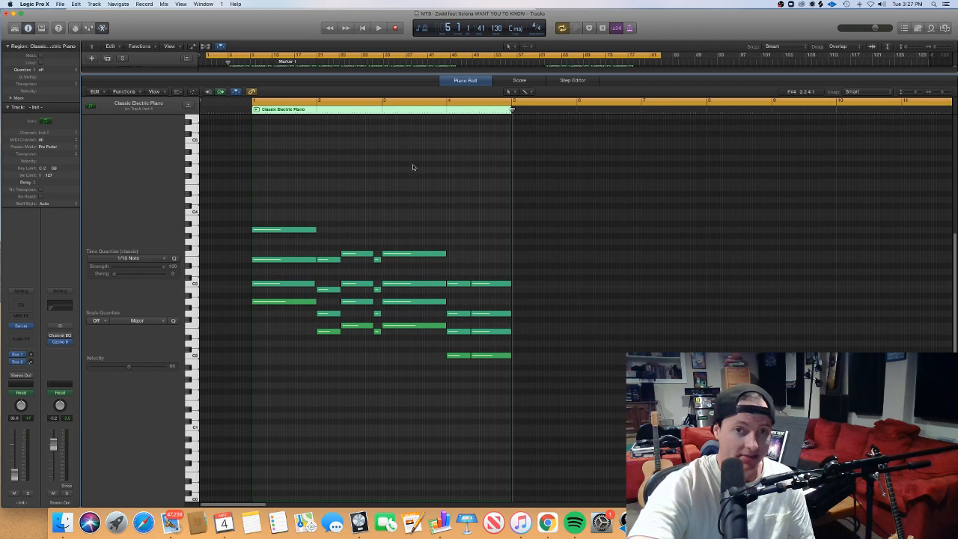
key("e")
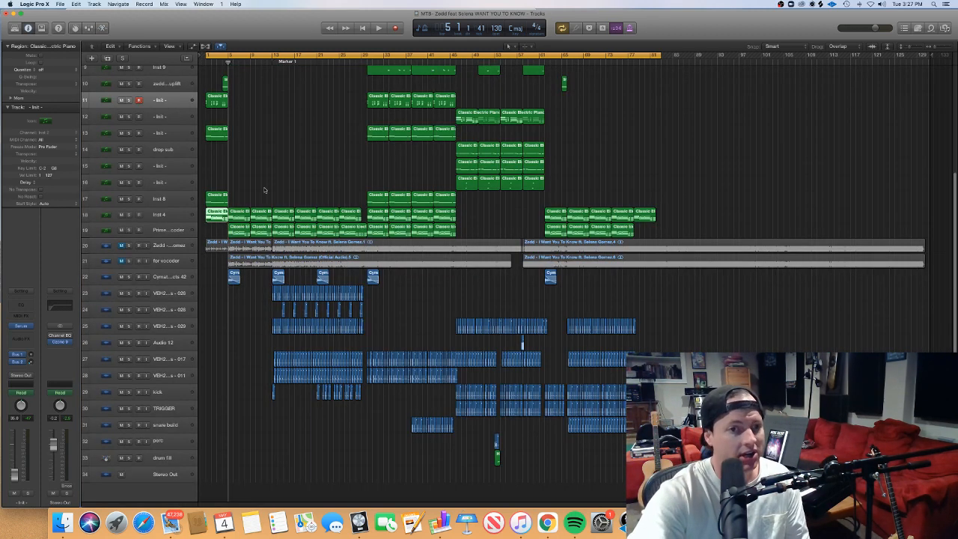
Open the Serum patch on track 10, the uplifter track
left_click(181, 200)
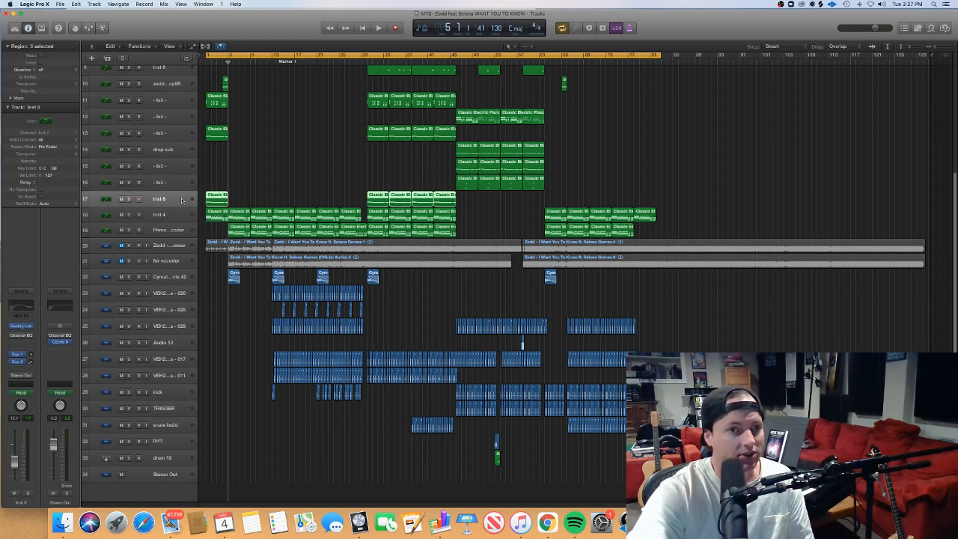
left_click(175, 78)
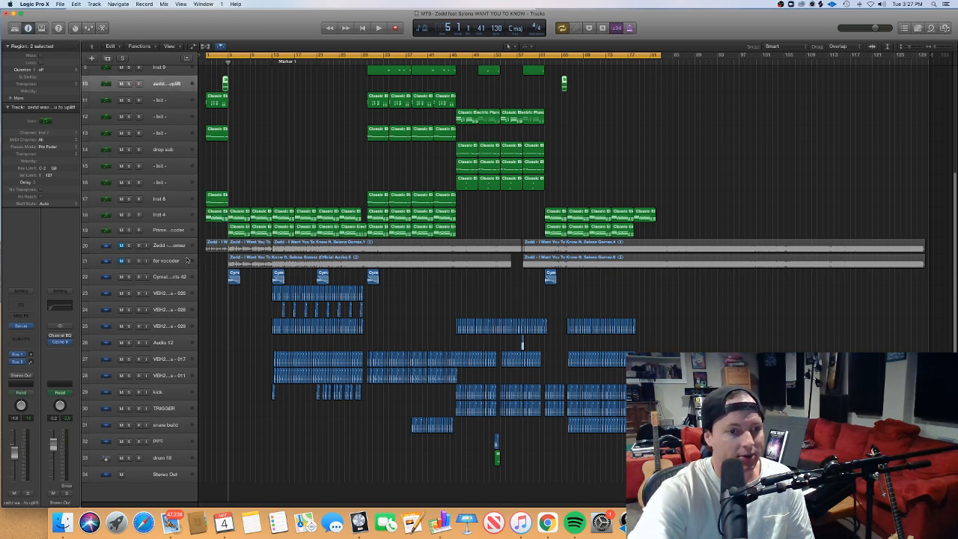
left_click(24, 327)
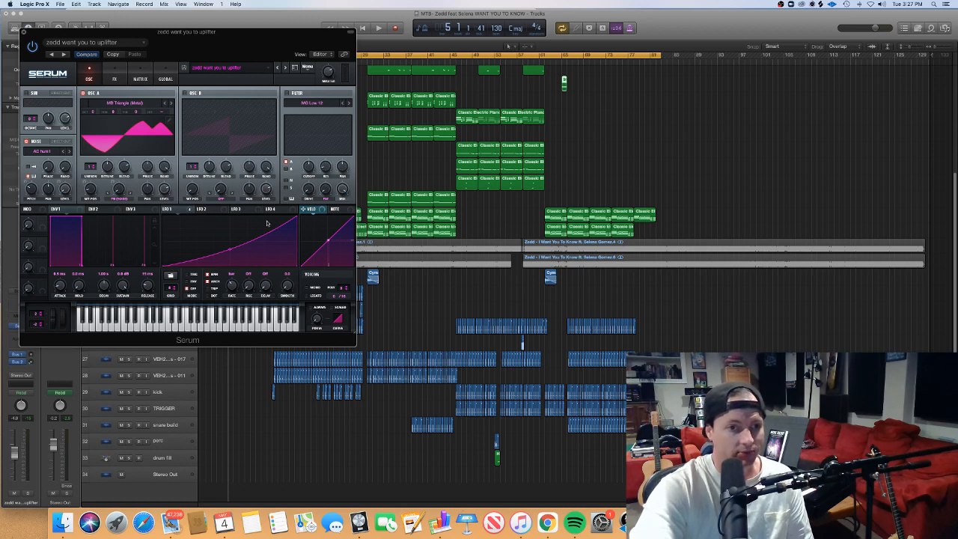
Examine the uplifter patch's LFO 1 assignments, oscillator A warp modulation and effects page, and close the Serum window
left_click_drag(184, 211, 90, 189)
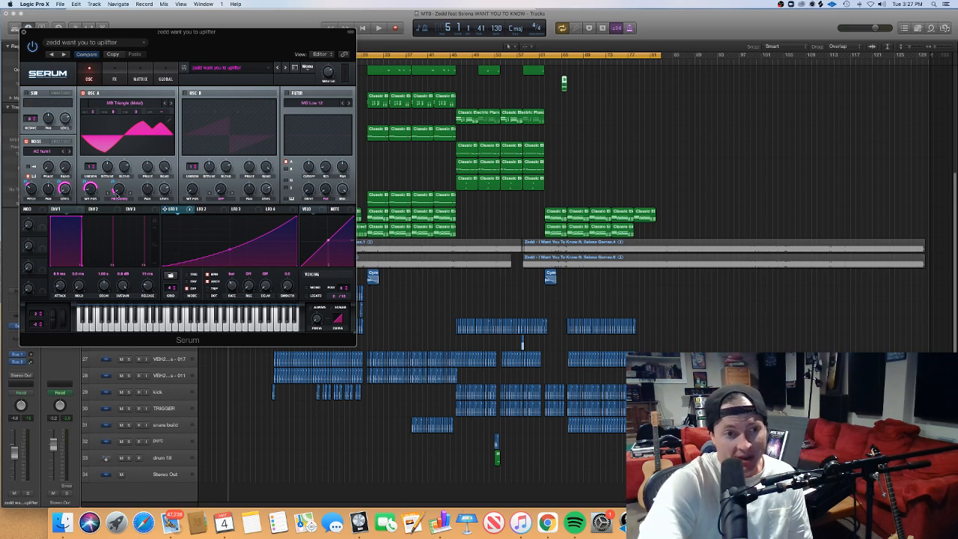
right_click(115, 194)
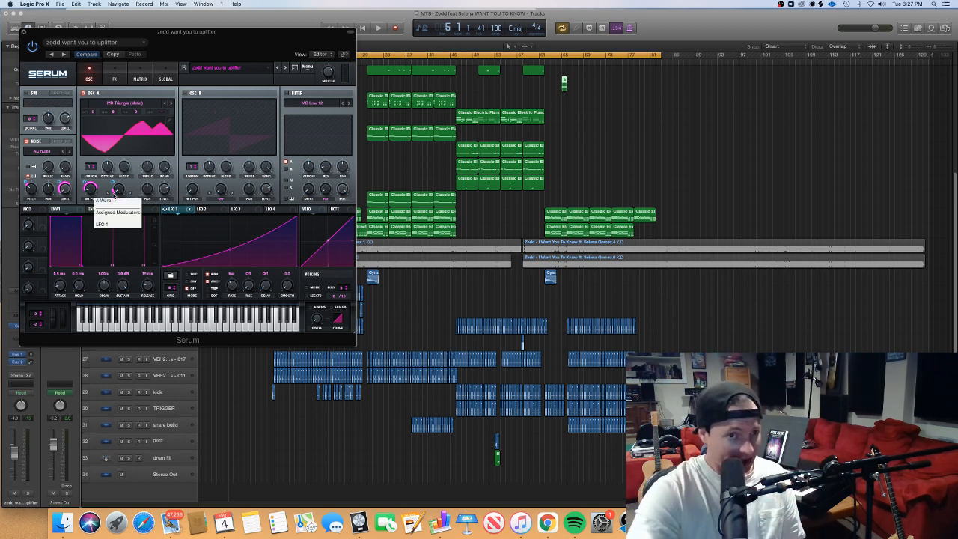
left_click(114, 74)
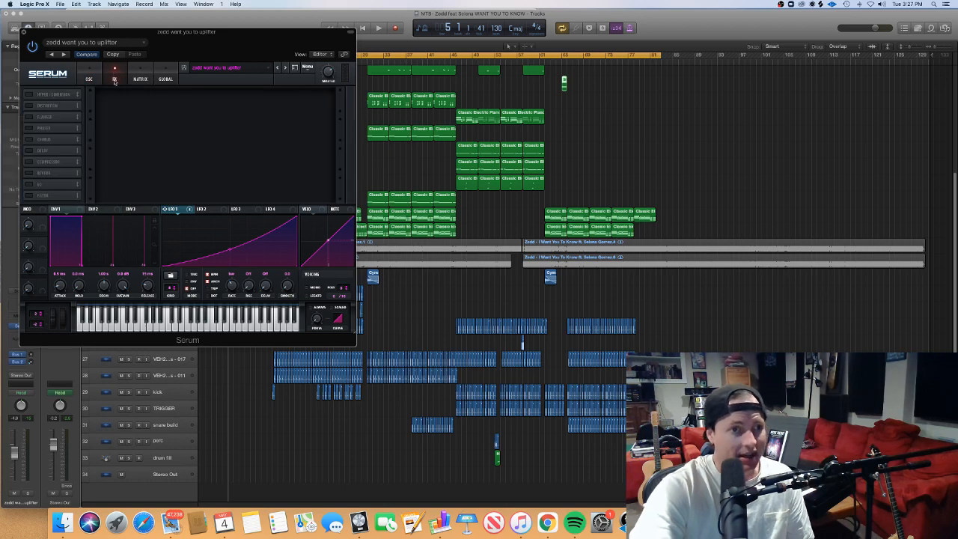
left_click(90, 78)
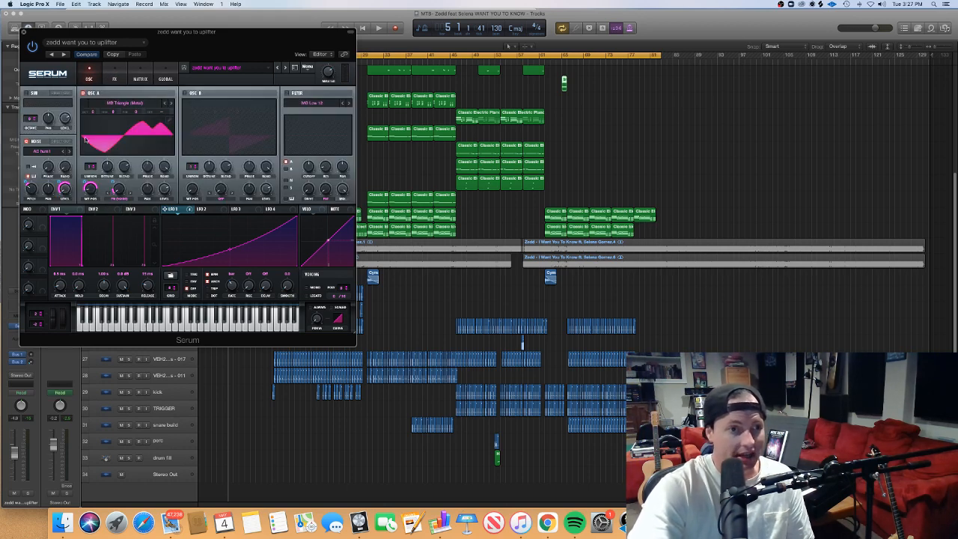
left_click(24, 31)
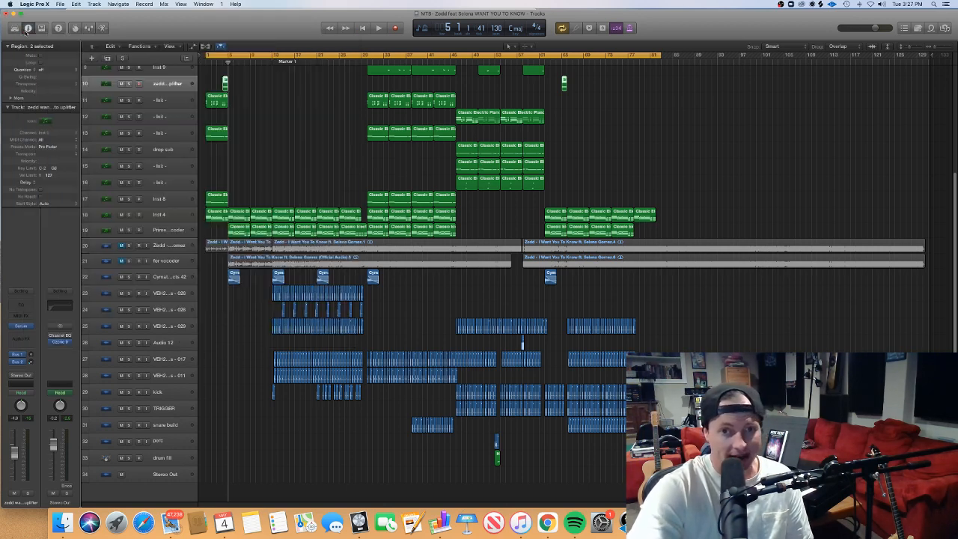
View the bass notes of the Inst 8 track's first region in the Piano Roll, and return to the arrangement with nothing selected
left_click(301, 129)
double_click(222, 196)
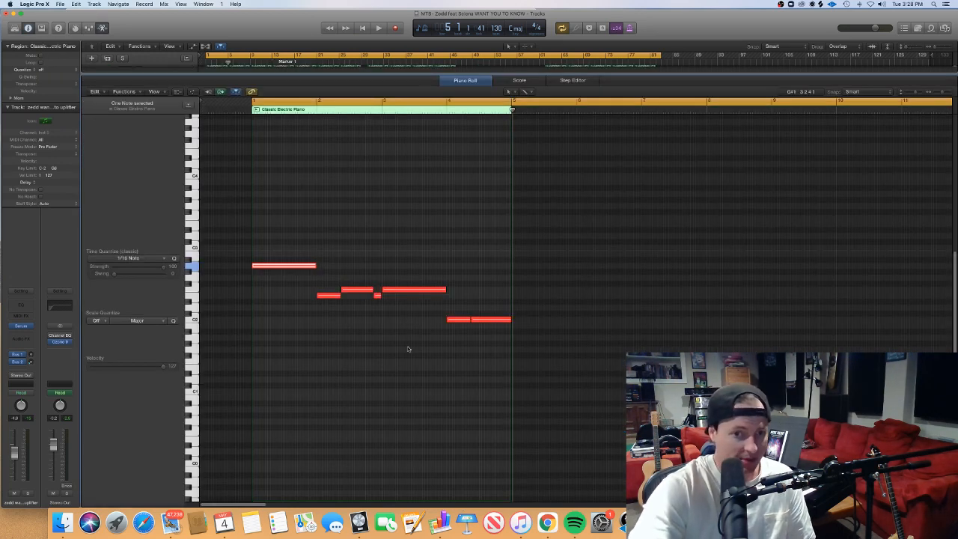
key("e")
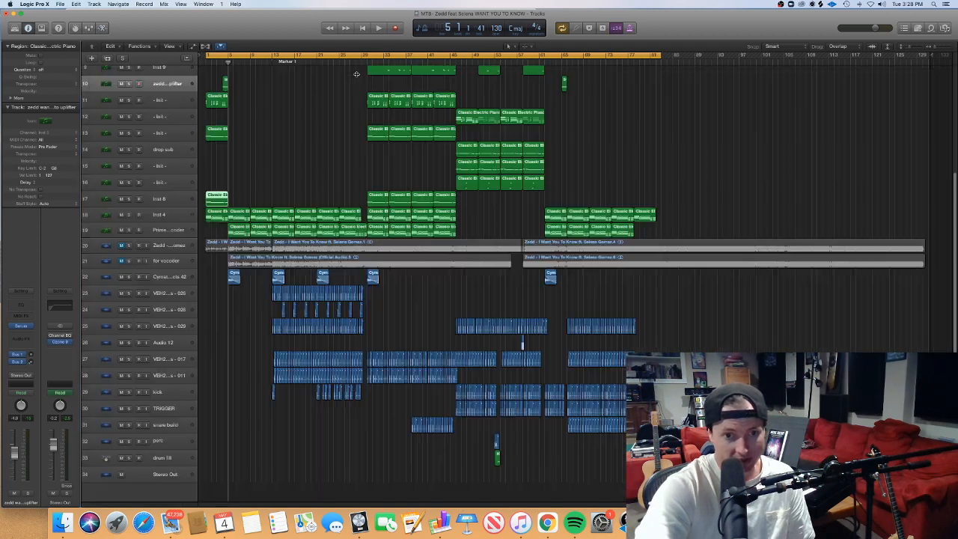
left_click(299, 170)
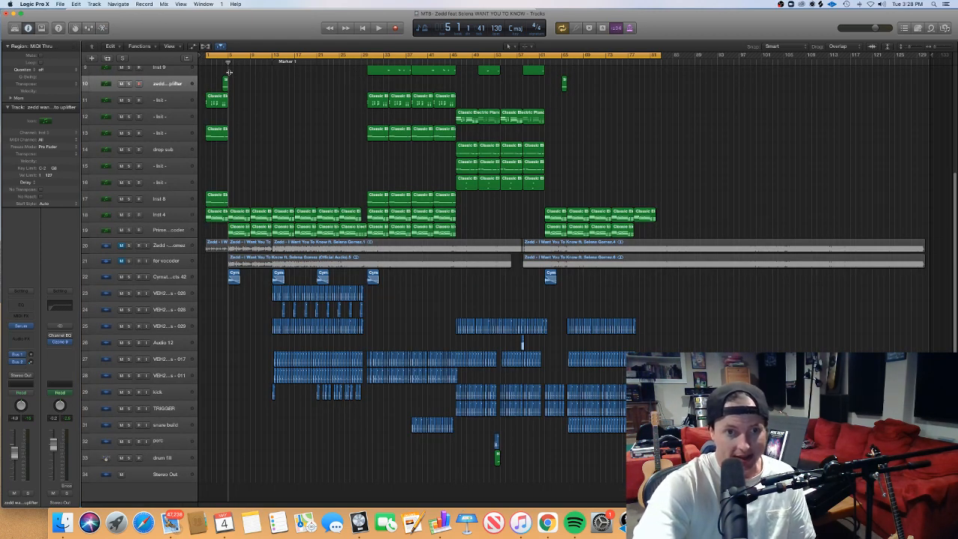
Place the playhead at the start of bar 5 and play through bar 6
mouse_move(229, 62)
left_mouse_down()
mouse_move(293, 64)
mouse_move(227, 79)
left_mouse_up()
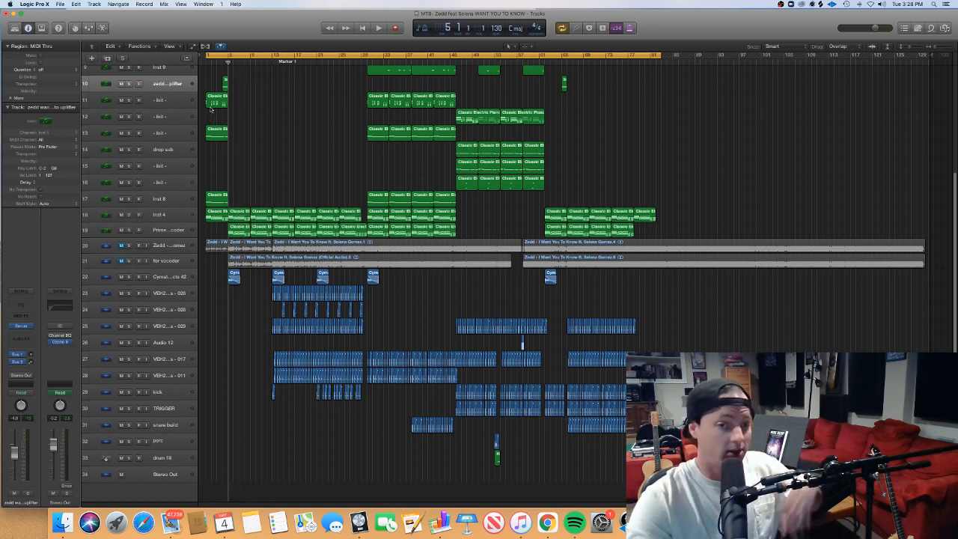
key("space")
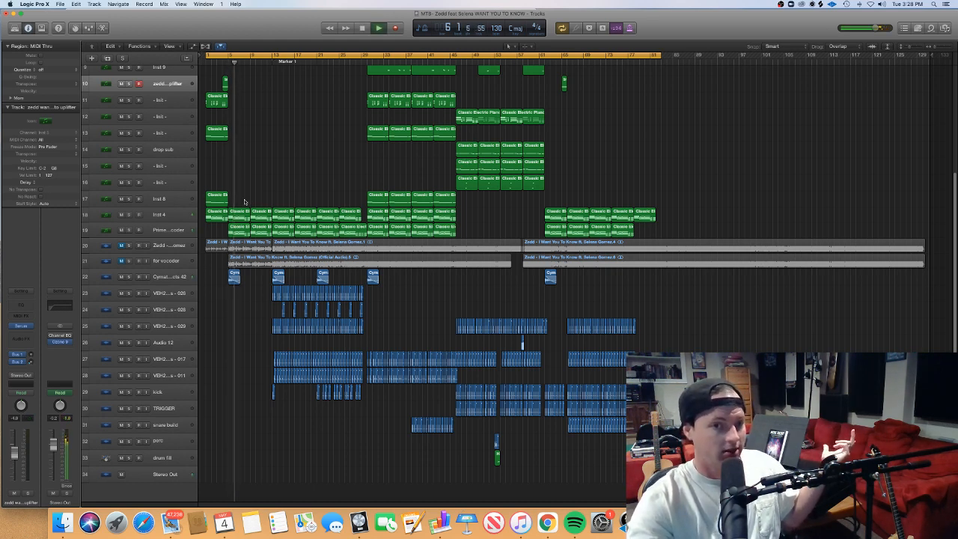
key("space")
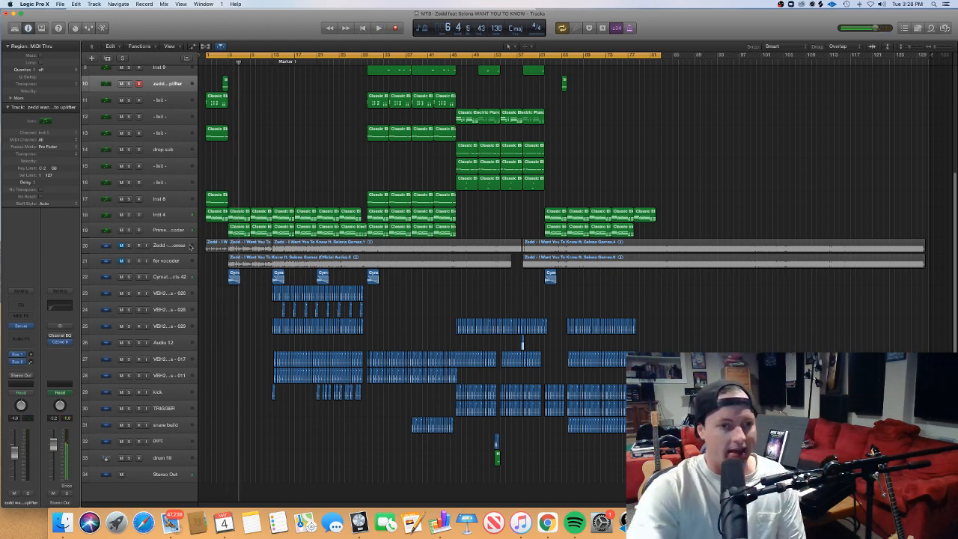
Open the Prime Slowcoder track's Reaktor Razor instrument, check its side chain source, and close the window
left_click(179, 235)
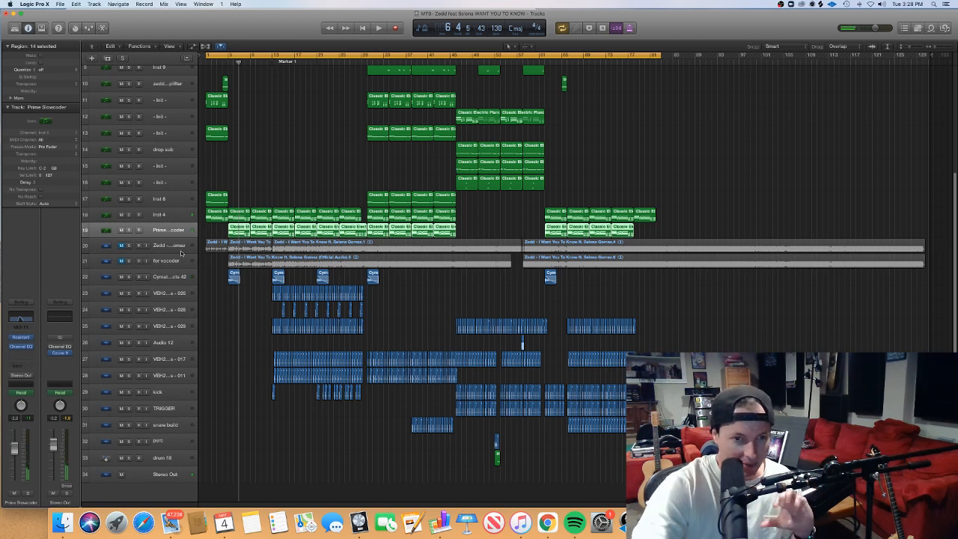
left_click(23, 338)
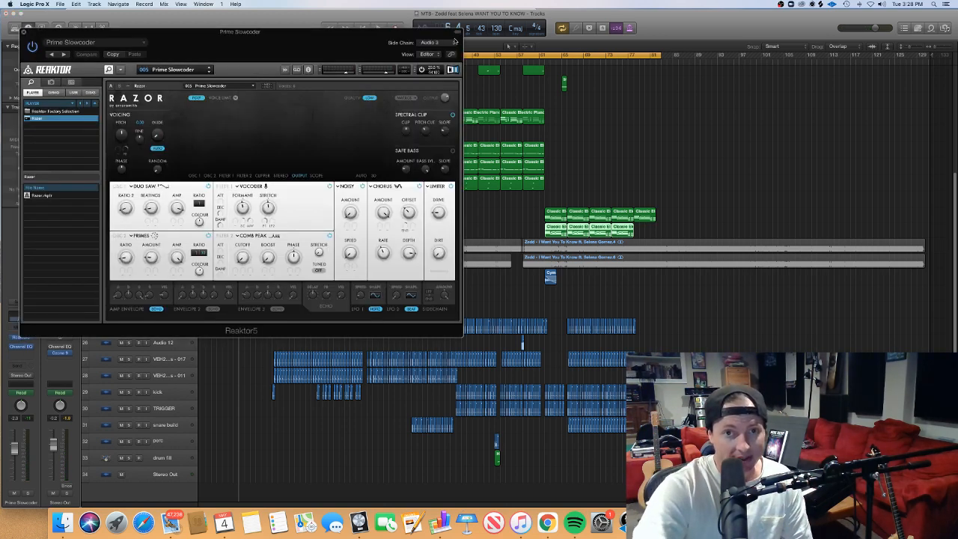
left_click(448, 45)
left_click(383, 50)
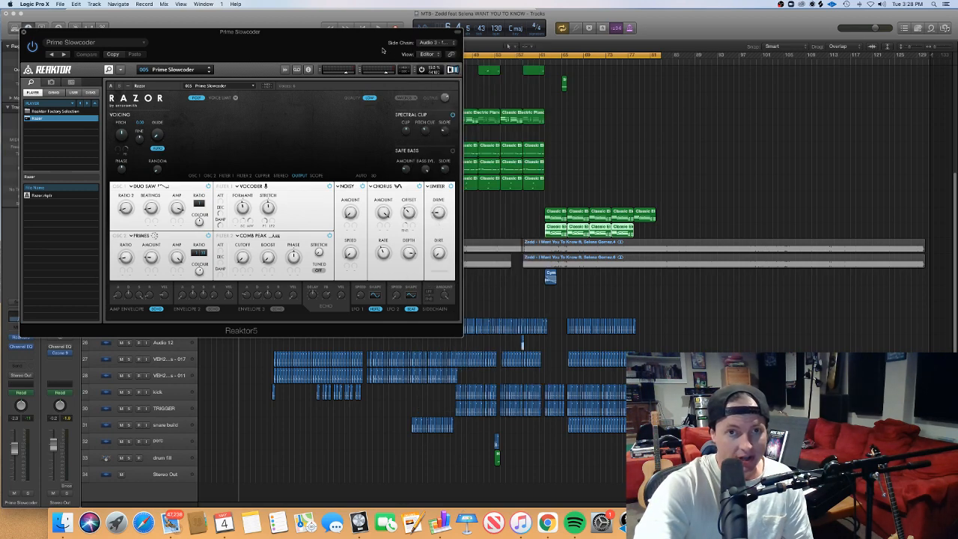
left_click(24, 33)
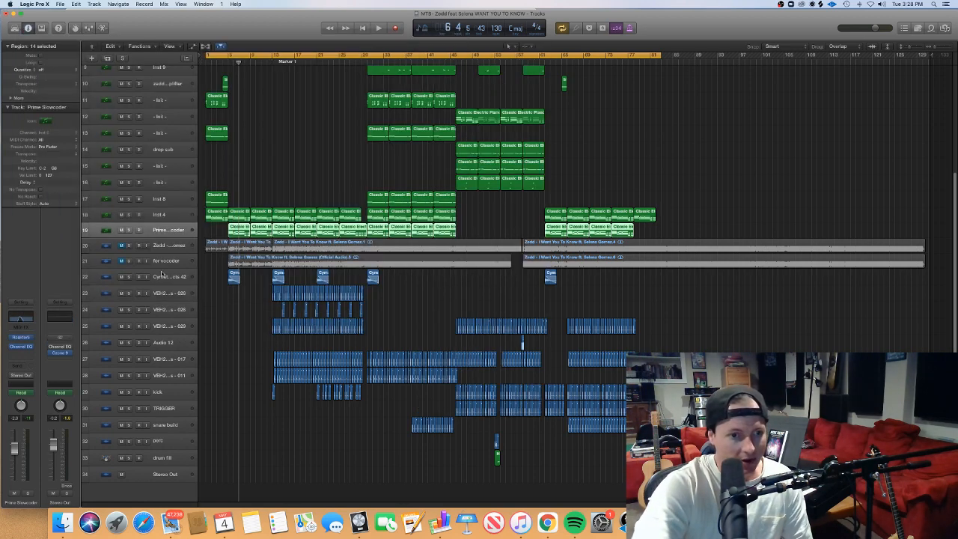
Examine the Channel EQ curve on the "for vocoder" track and close the plug-in window
left_click(175, 261)
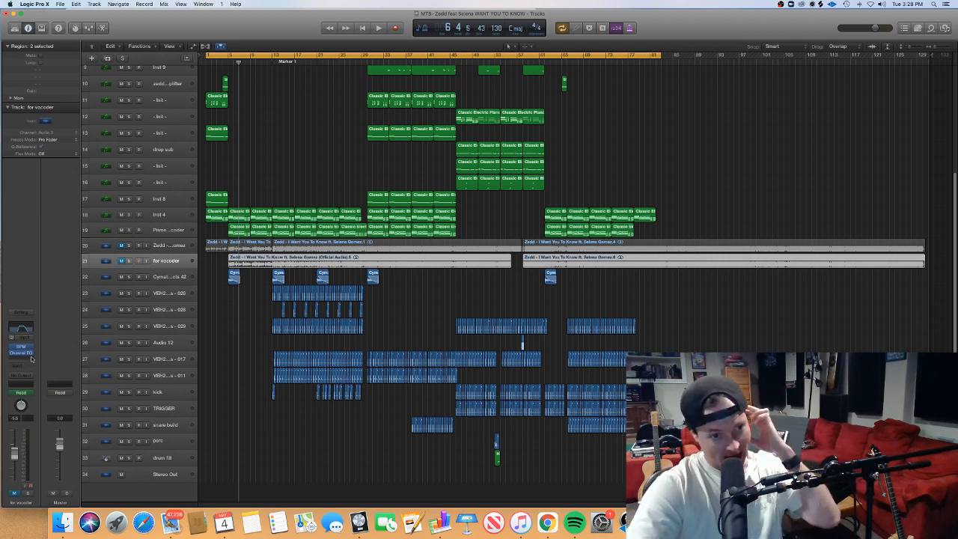
left_click(27, 328)
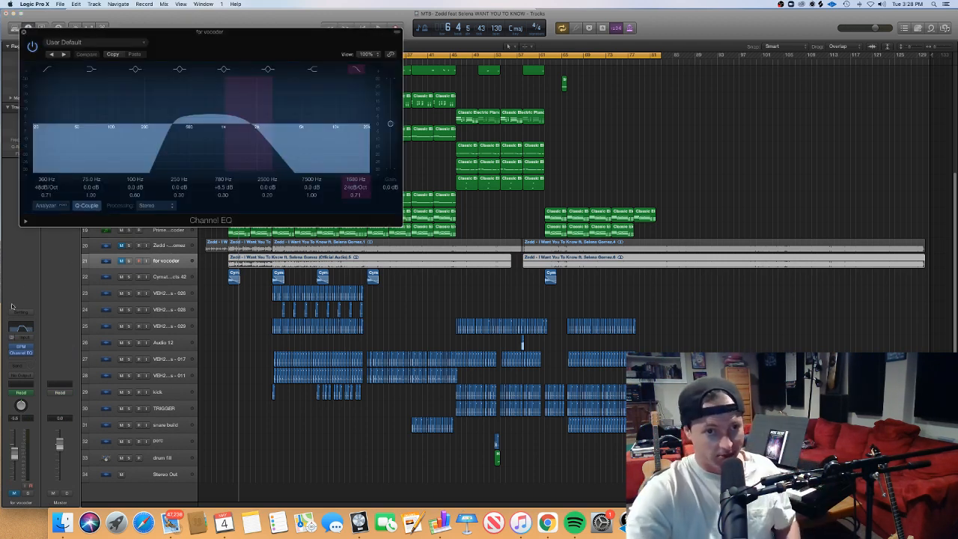
left_click(25, 33)
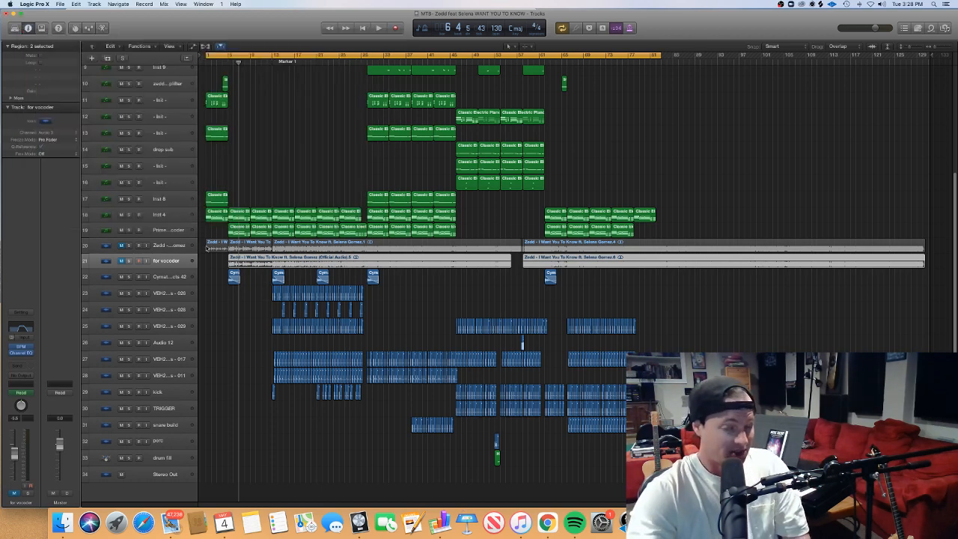
View the notes of the Prime Slowcoder track's first two regions in the Piano Roll, and return to the arrangement
left_click(245, 235)
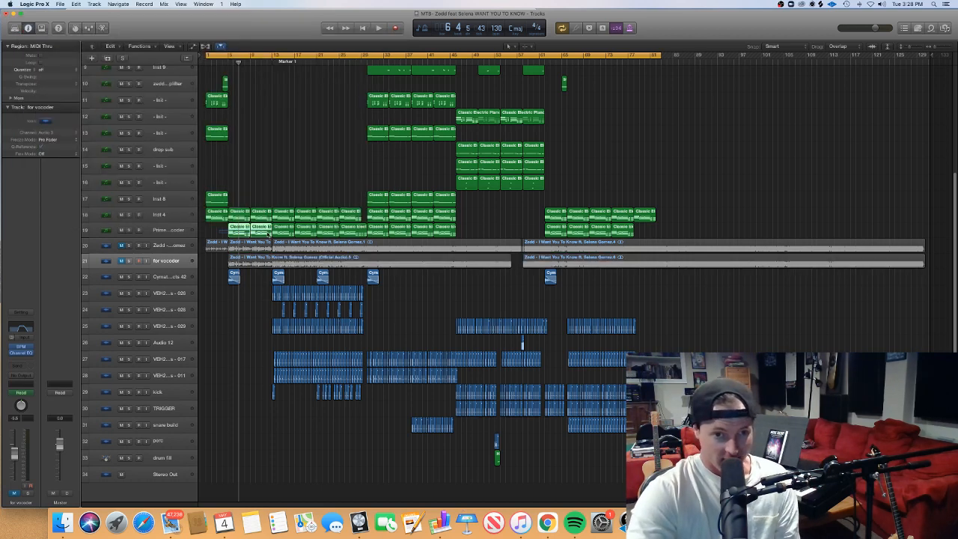
double_click(245, 234)
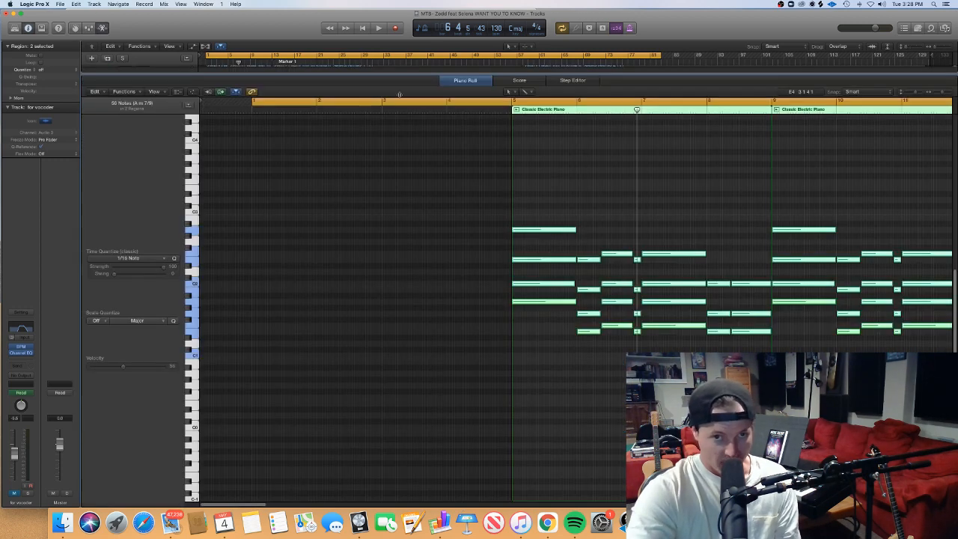
key("p")
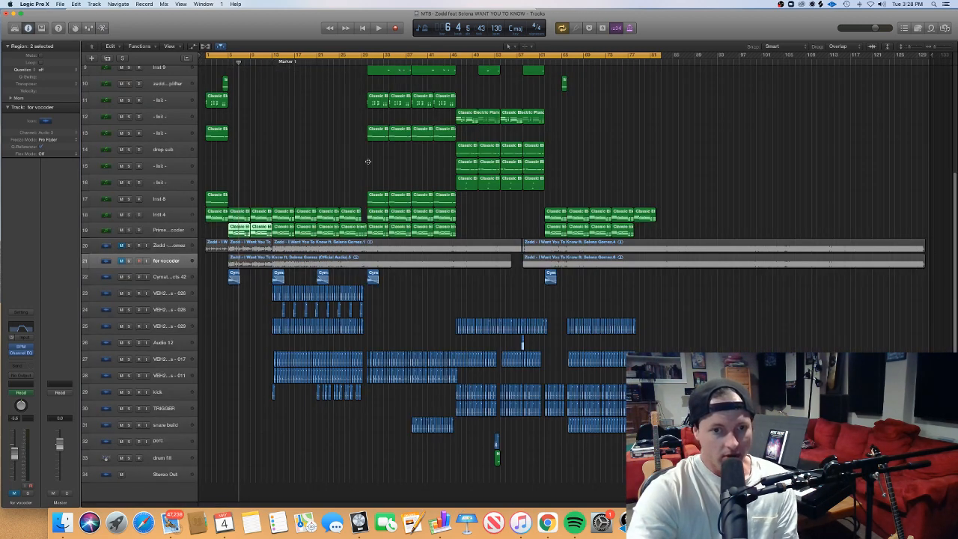
Place the playhead at the start of bar 13, at Marker 1, and start playback with the drum regions enlarged
left_click(273, 61)
mouse_move(272, 61)
left_mouse_down()
mouse_move(218, 61)
mouse_move(366, 64)
mouse_move(270, 69)
left_mouse_up()
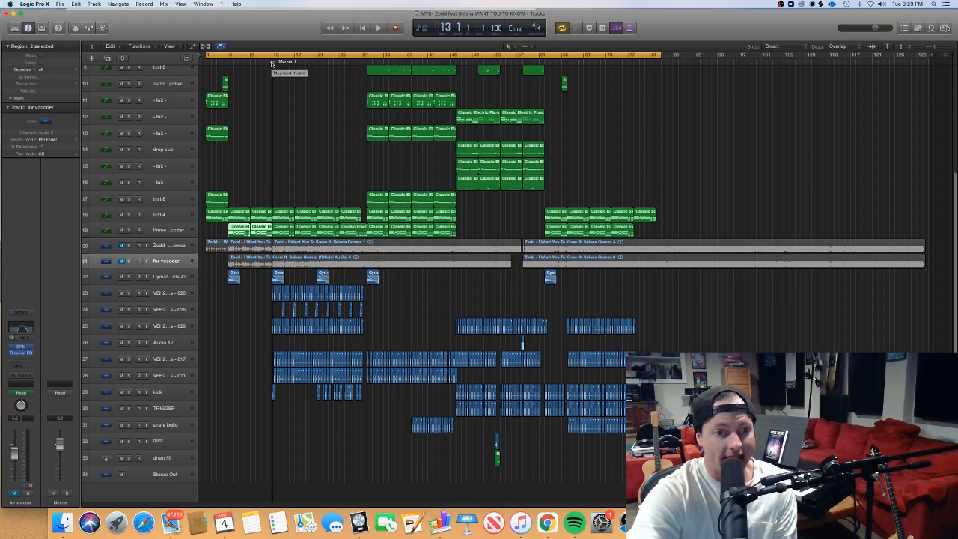
key("super+Right")
key("super+Right")
key("super+Right")
key("super+Right")
key("super+Right")
key("super+Right")
key("super+Right")
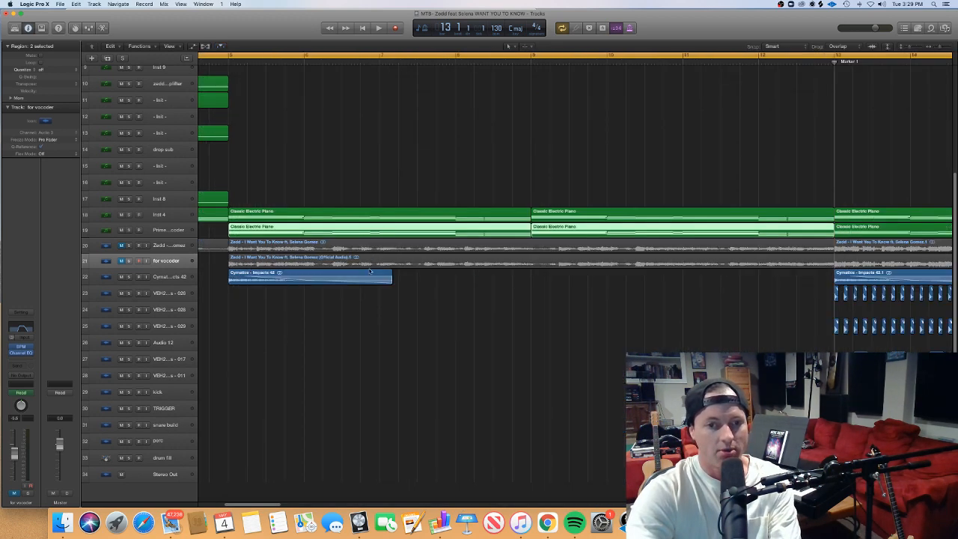
scroll(373, 277, "right", 10)
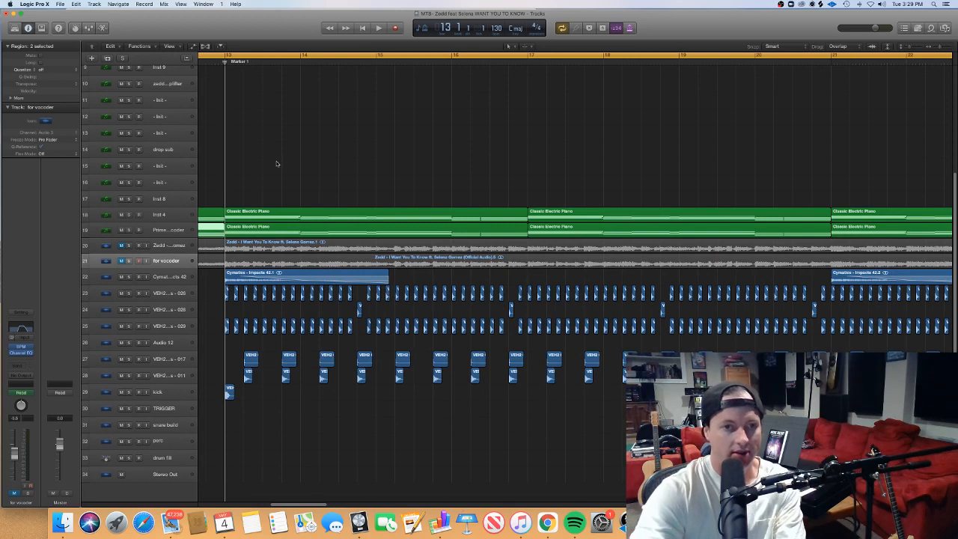
key("space")
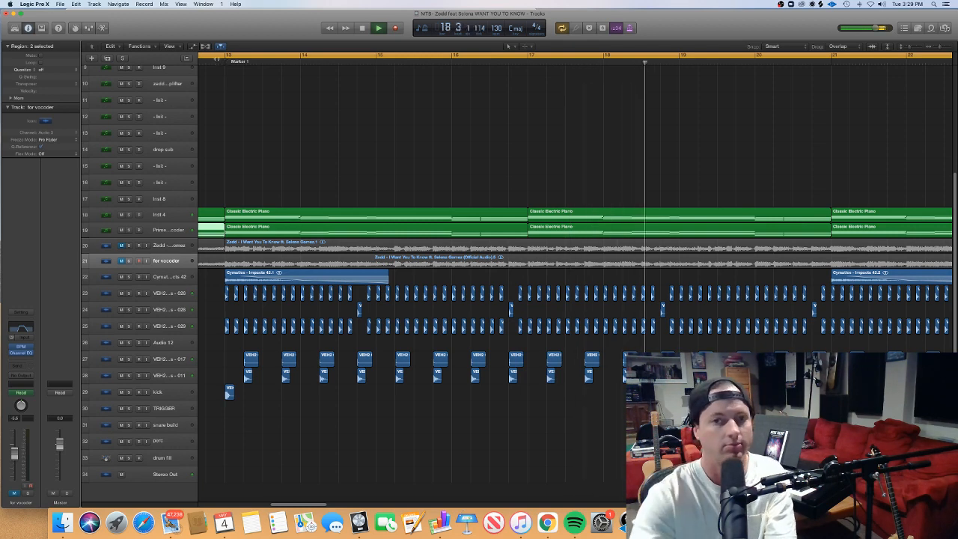
Follow the drum and impact regions ahead of the playhead during playback, and stop in bar 22
key("super+Left")
key("super+Left")
key("super+Left")
key("super+Left")
key("super+Left")
key("super+Left")
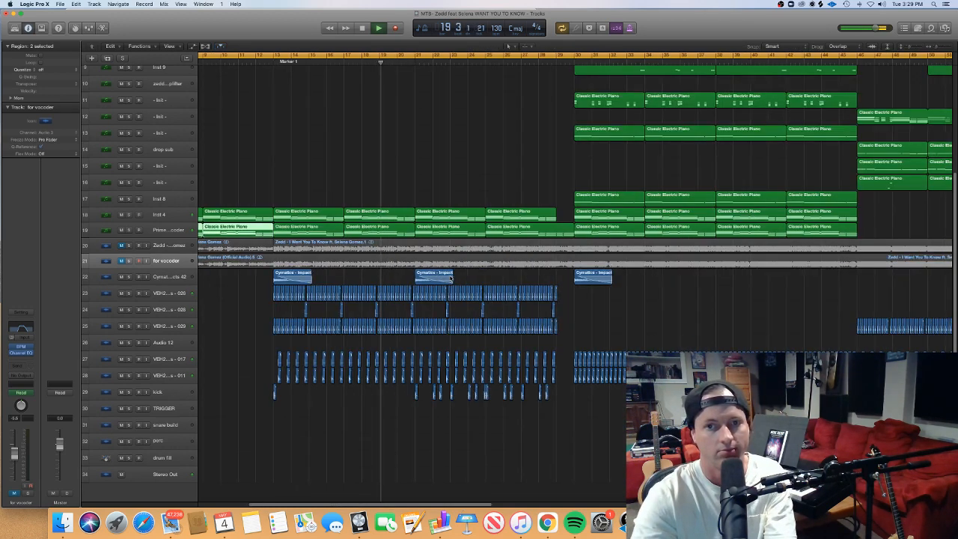
key("super+Right")
key("super+Right")
key("super+Right")
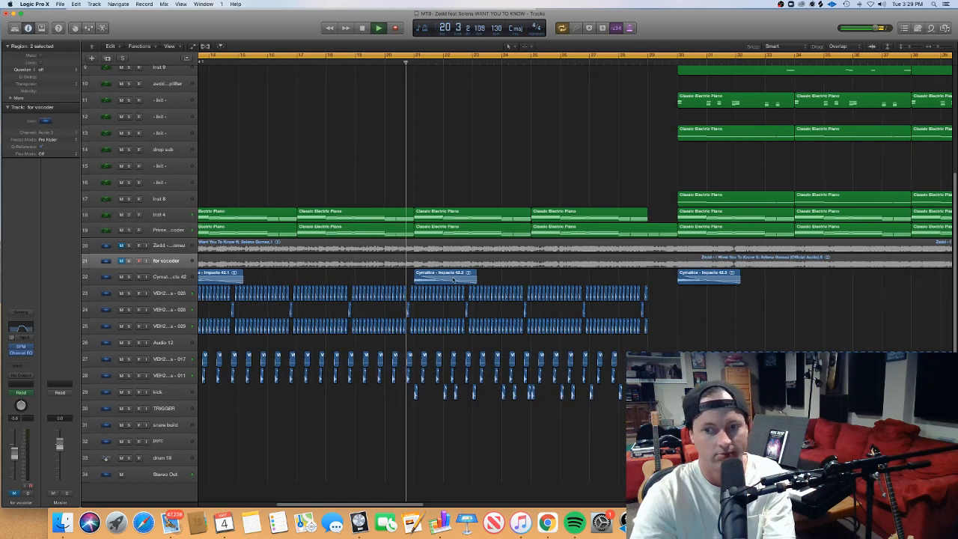
key("super+Right")
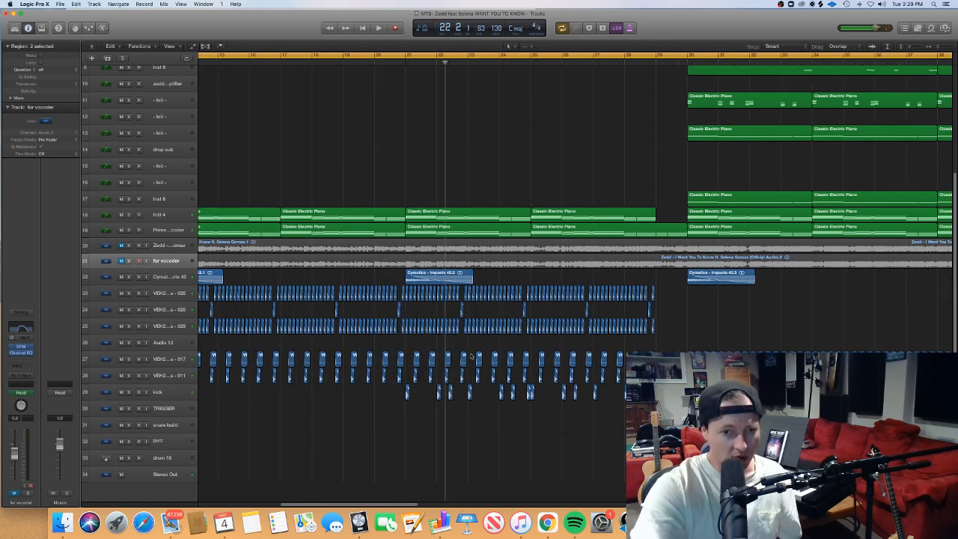
Select the VEH2 closed hi-hats track 24 to highlight its regions from bar 14 onward
scroll(477, 351, "left", 3)
scroll(477, 351, "left", 4)
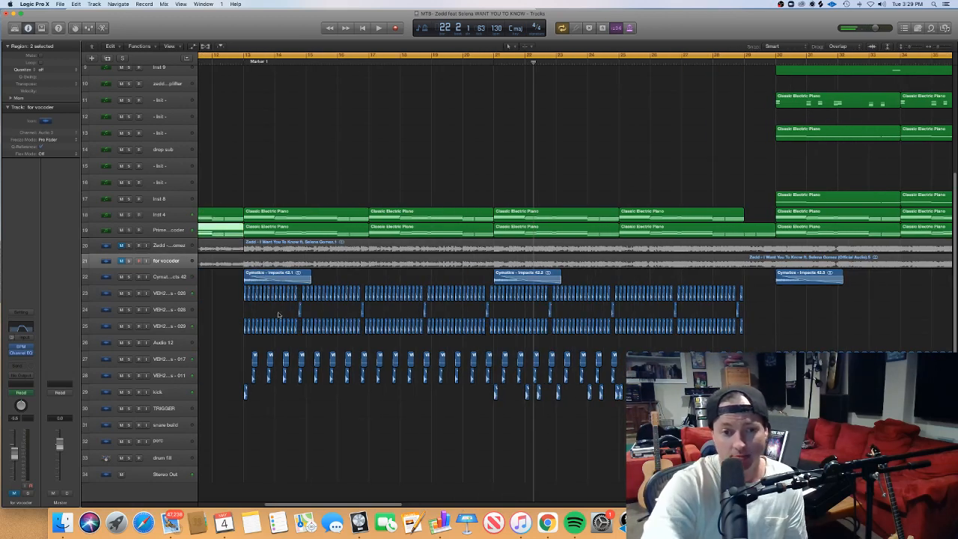
left_click(237, 328)
left_click(188, 311)
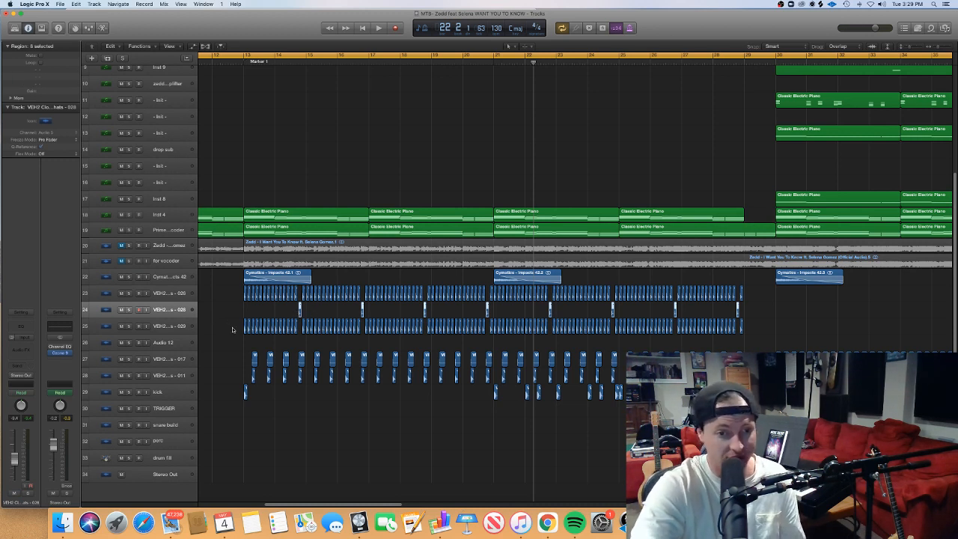
Select the VEH2 Claps - 017 track and examine how its regions line up with the Claps - 011 layer from bar 13
left_click(172, 360)
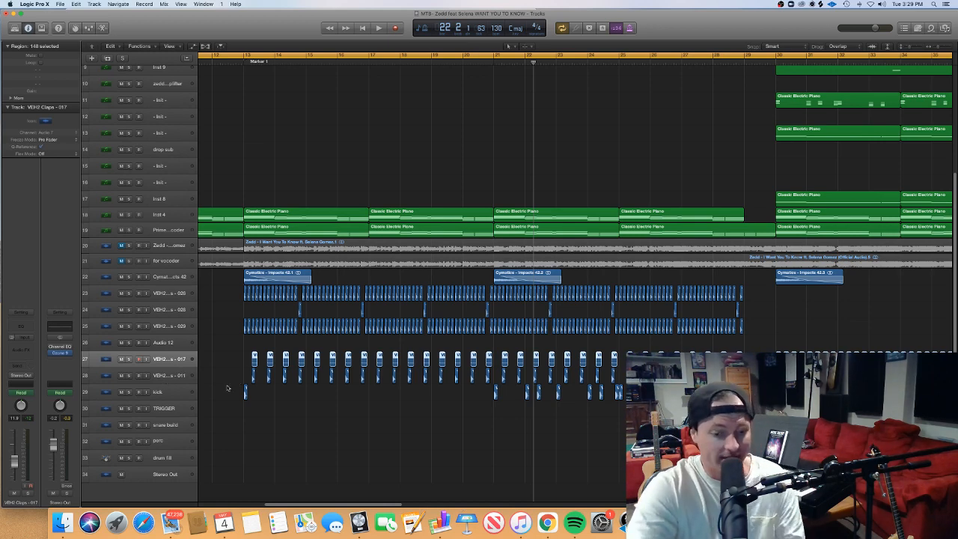
scroll(229, 387, "up", 5)
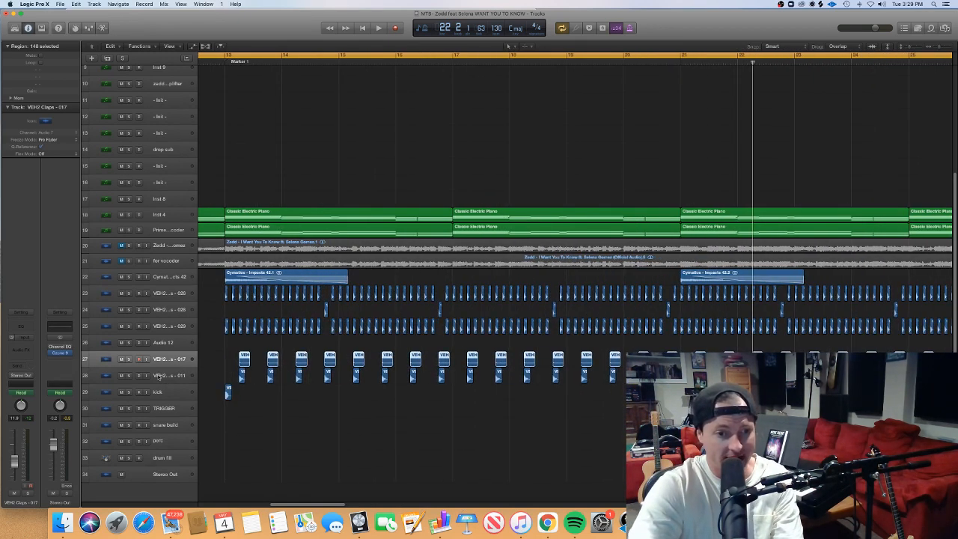
scroll(217, 389, "up", 5)
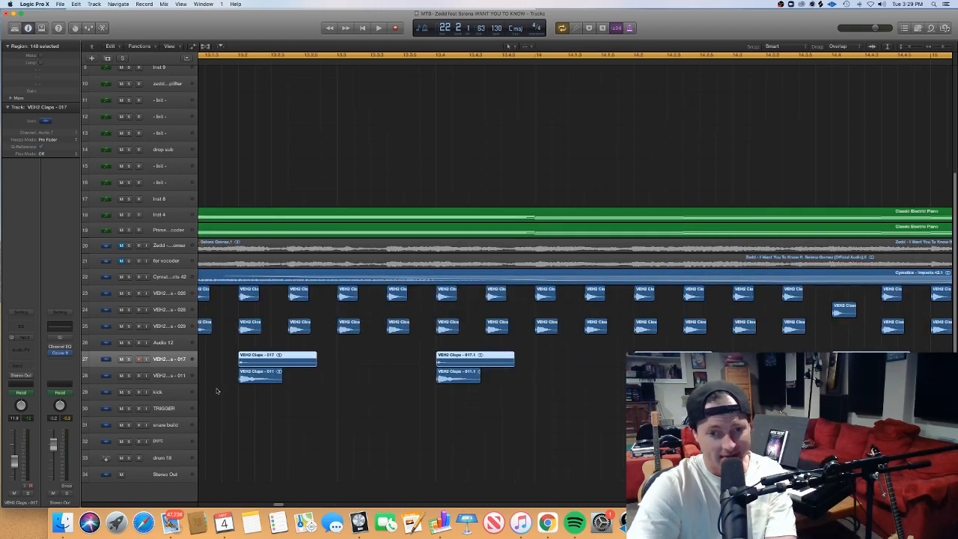
scroll(217, 389, "down", 5)
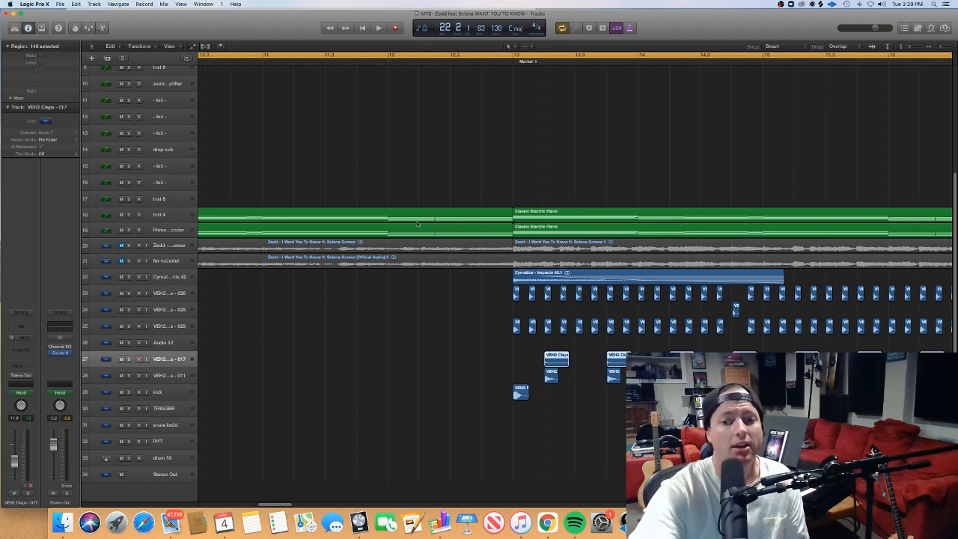
scroll(431, 317, "right", 5)
scroll(406, 318, "right", 1)
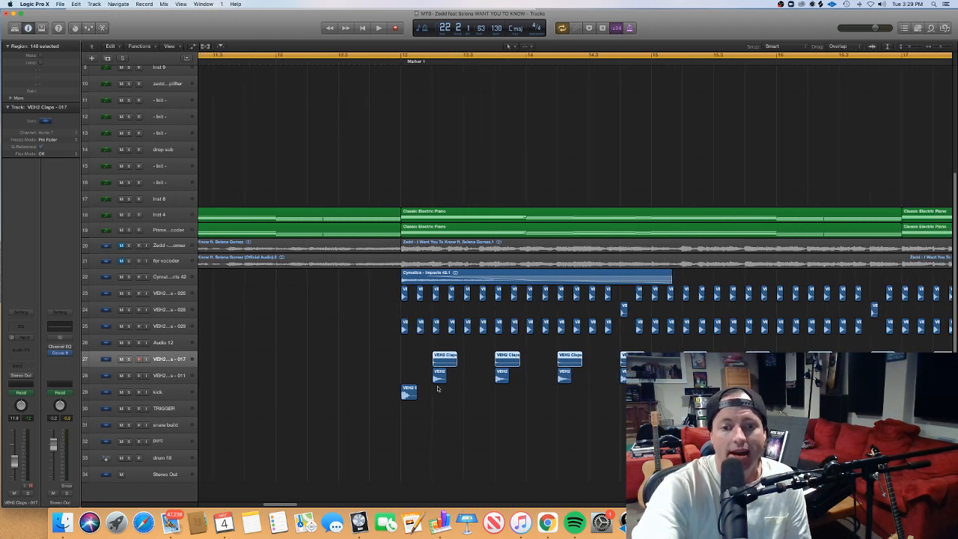
Highlight the layered clap pairs on beats 2 and 4 of bar 13, and clear the selection
left_click_drag(451, 392, 441, 364)
left_click_drag(496, 406, 502, 363)
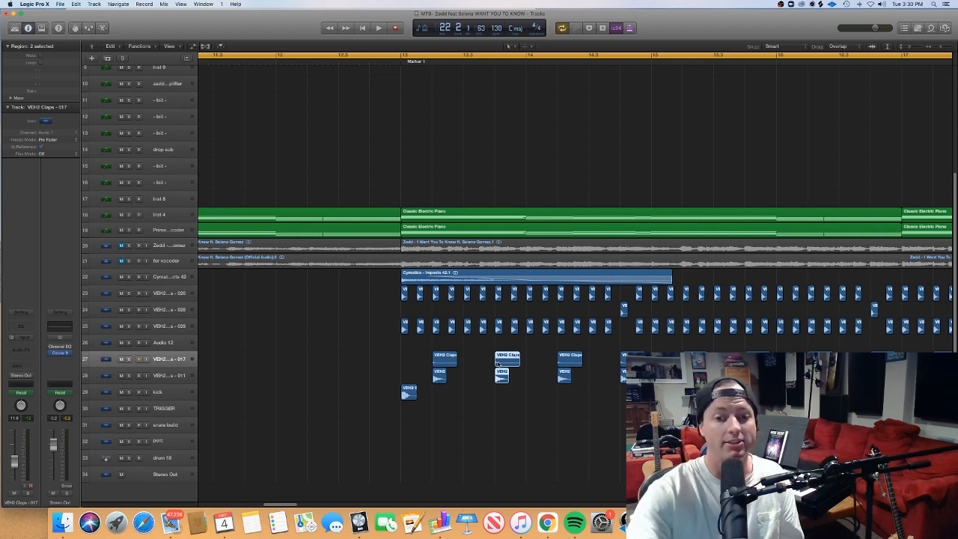
left_click(412, 357)
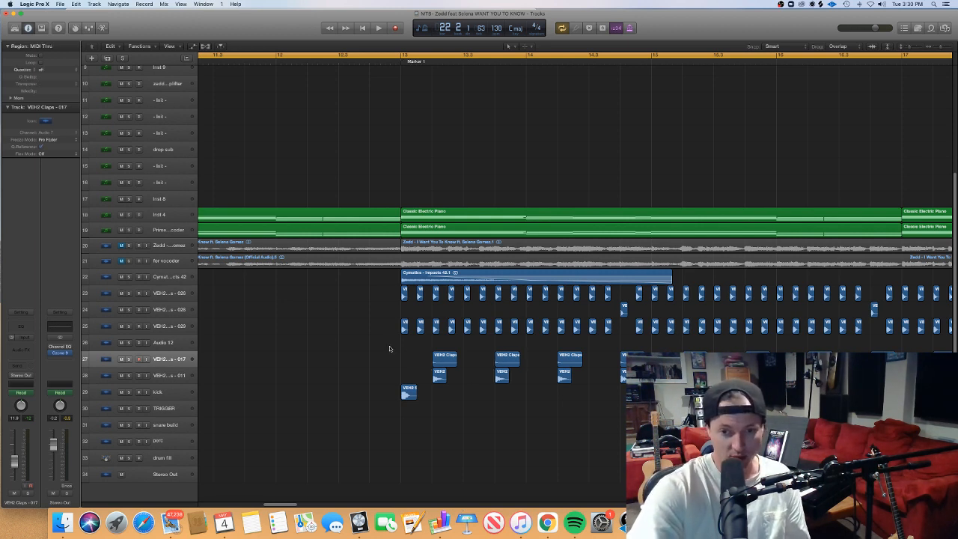
left_click_drag(401, 346, 528, 382)
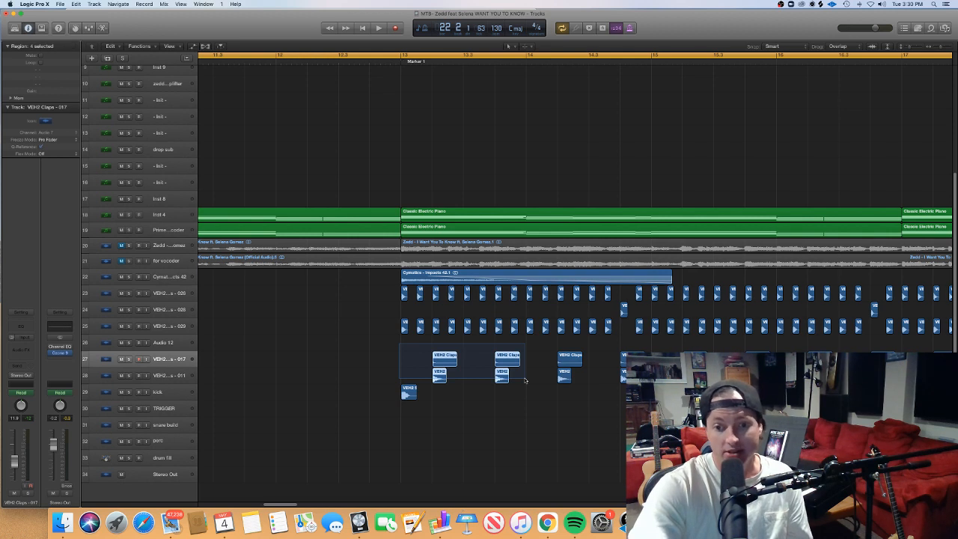
left_click(528, 382)
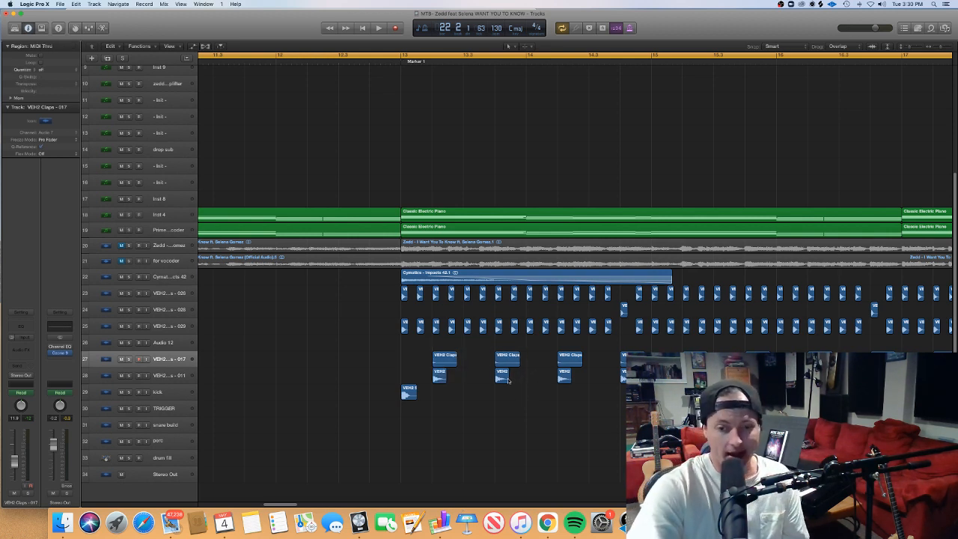
Highlight the kick region at the start of bar 13, and select all regions of the Cymatics - Impacts 42 track
left_click_drag(480, 405, 387, 395)
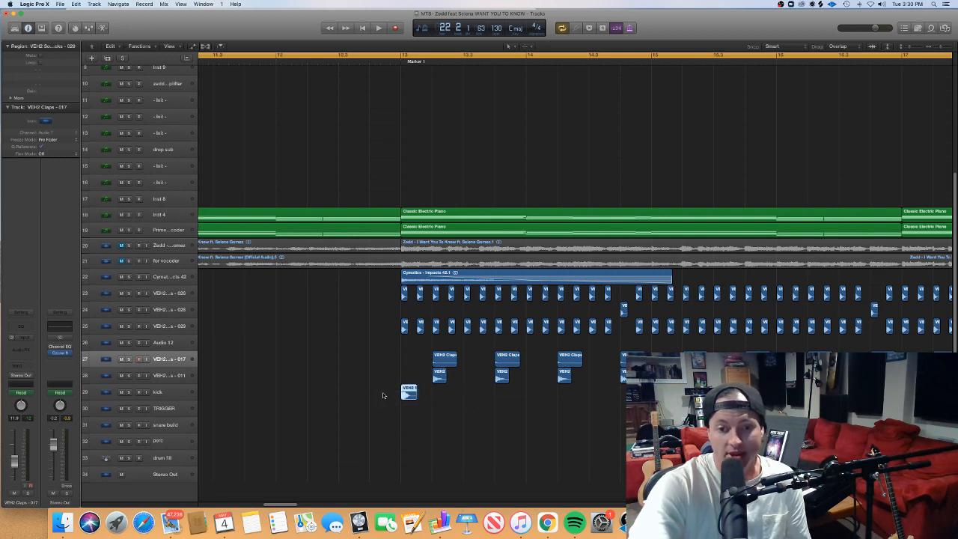
scroll(446, 412, "down", 4)
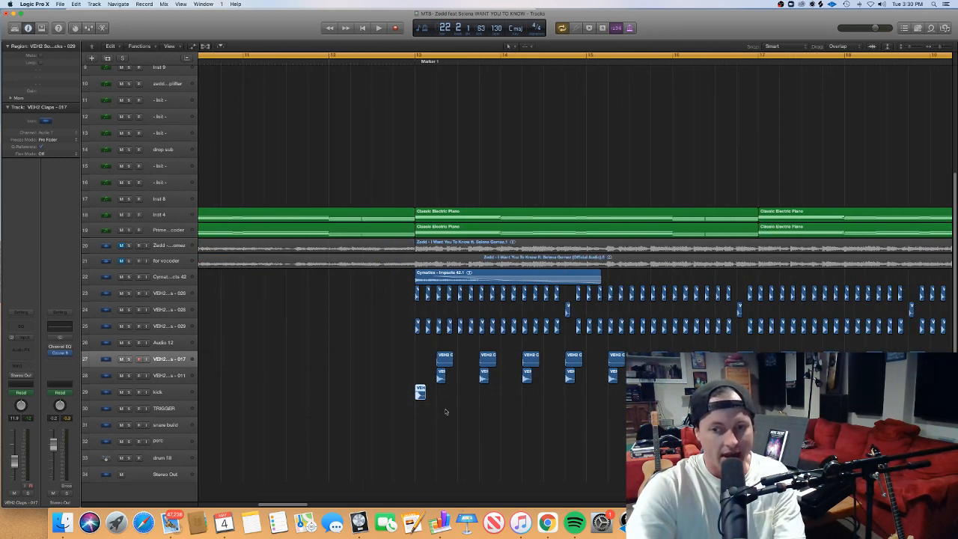
scroll(447, 411, "right", 3)
scroll(447, 412, "down", 4)
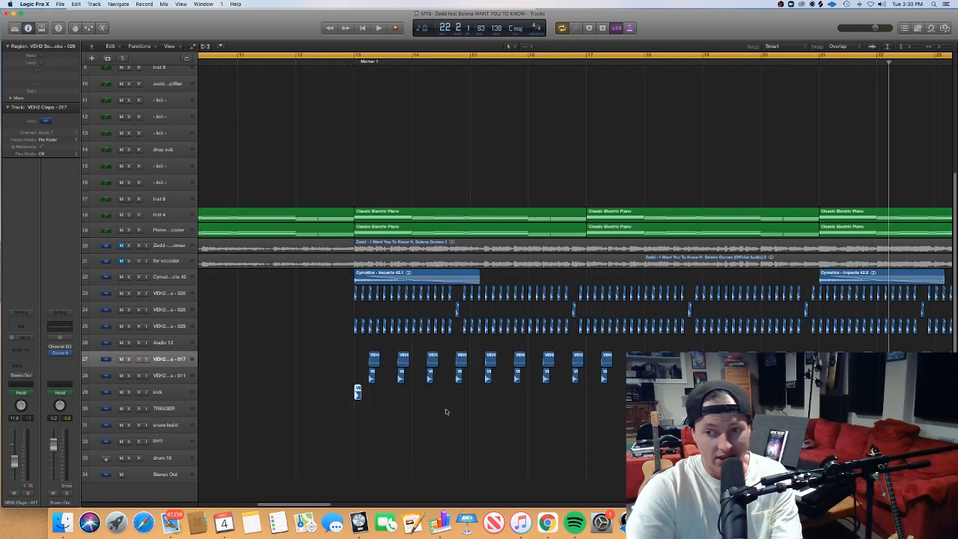
scroll(445, 412, "down", 2)
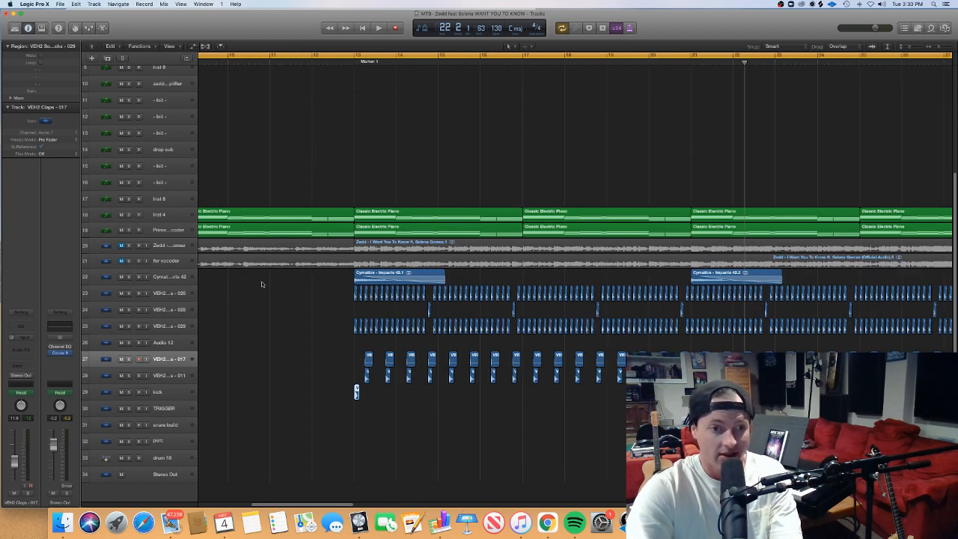
left_click(178, 277)
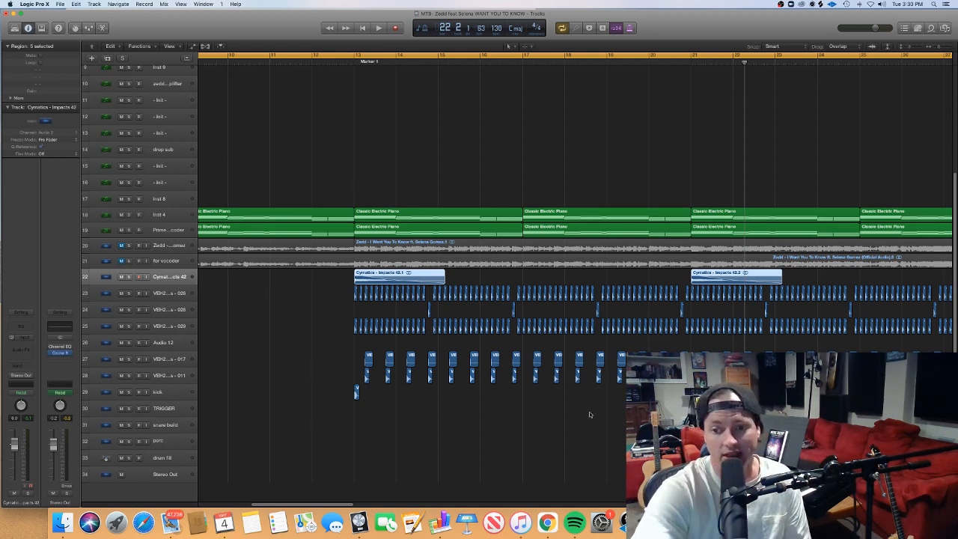
Examine the kick pattern from bar 21, place the playhead at that bar's start, and play into bar 22
scroll(588, 415, "right", 5)
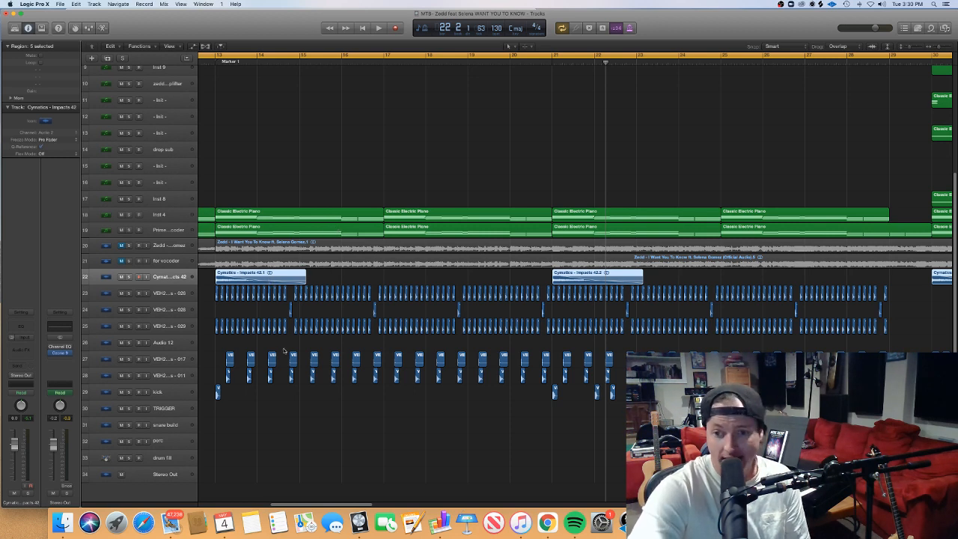
scroll(291, 359, "right", 1)
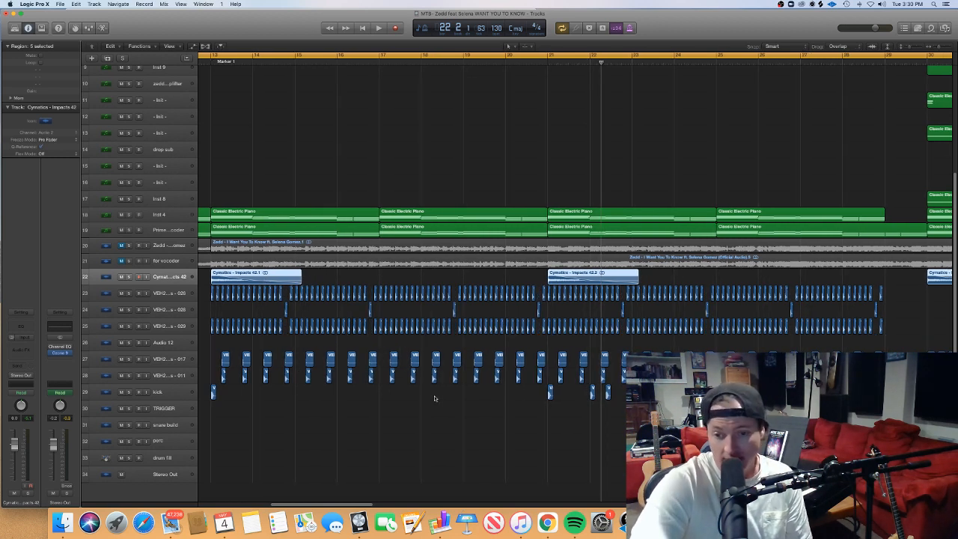
scroll(434, 398, "right", 3)
key("super+Right")
key("super+Right")
key("super+Right")
key("super+Right")
key("super+Right")
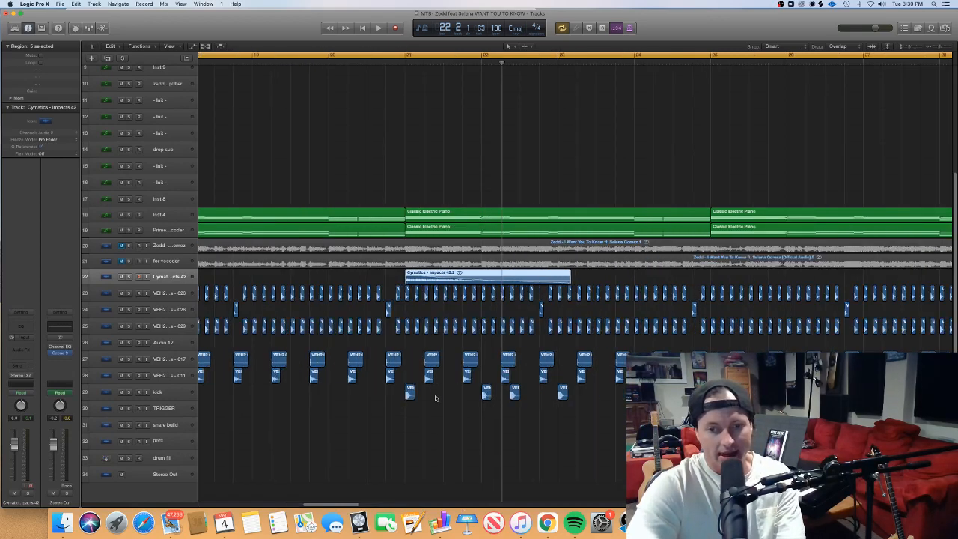
scroll(438, 399, "left", 1)
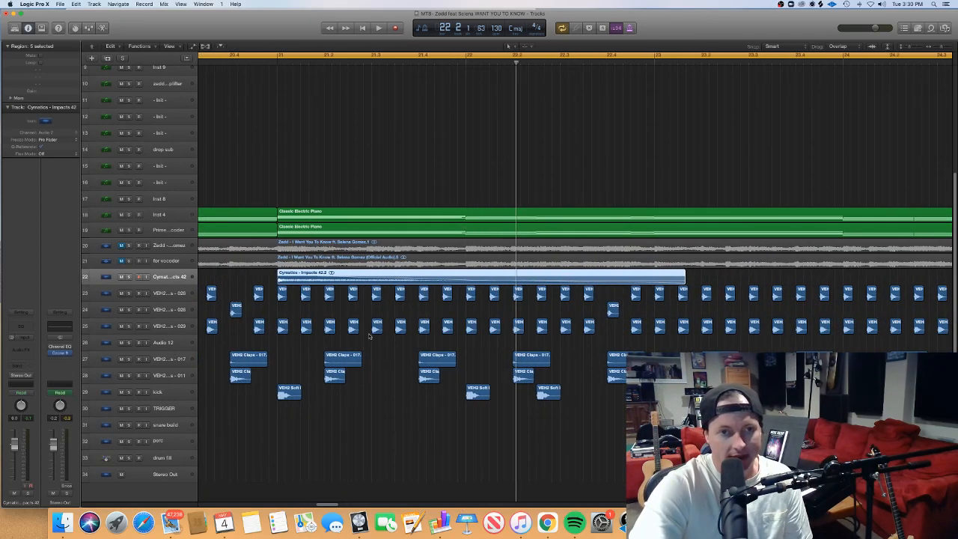
left_click(275, 63)
key("space")
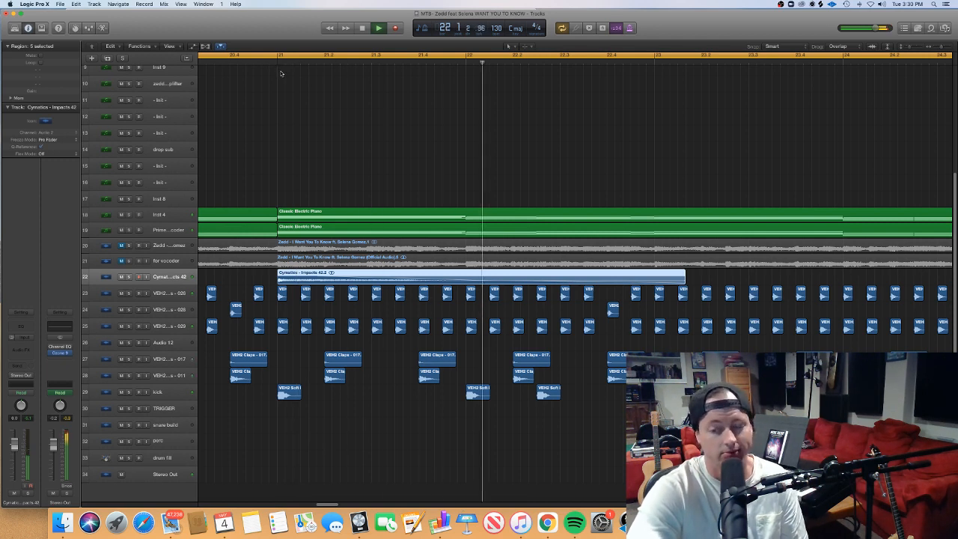
key("space")
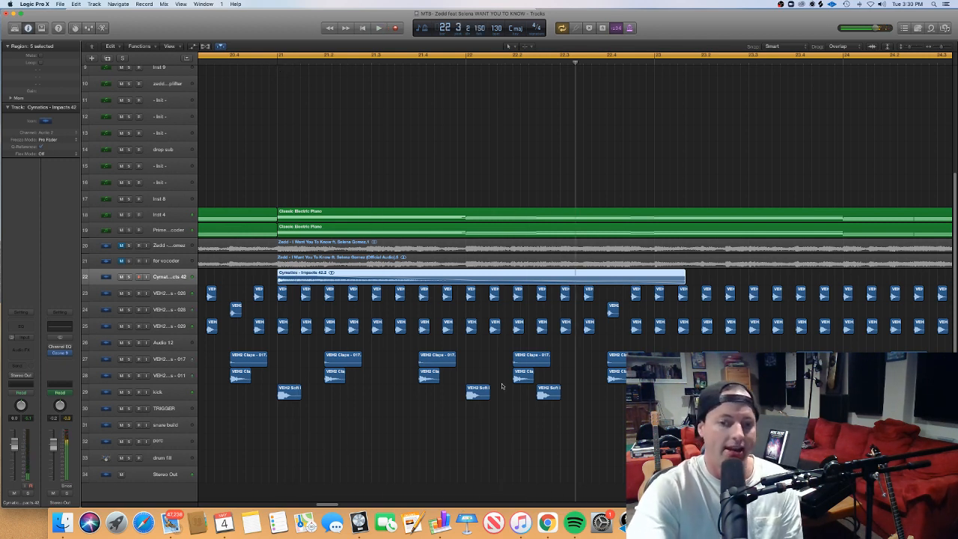
Highlight the two kick regions within bar 22 one after the other, and clear the selection
left_click(484, 395)
left_click(551, 394)
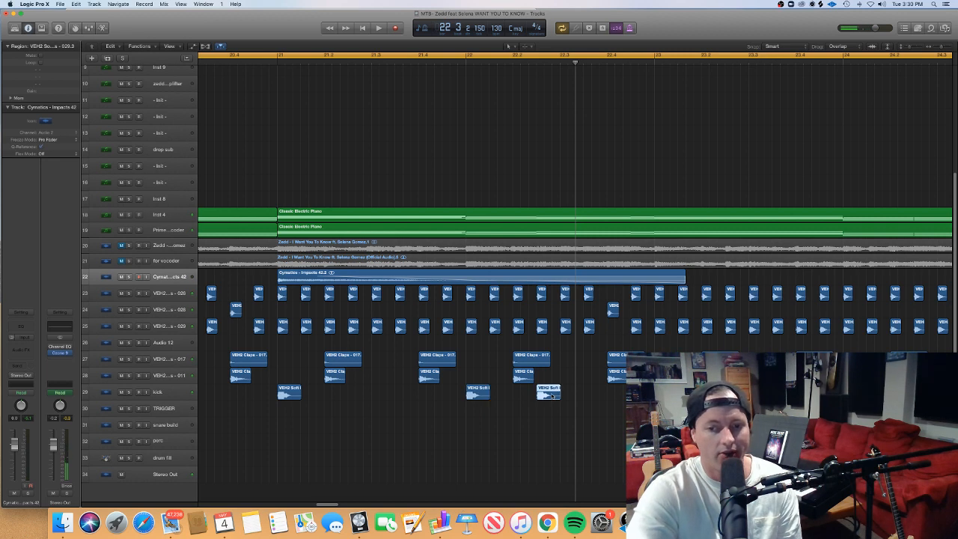
left_click(493, 410)
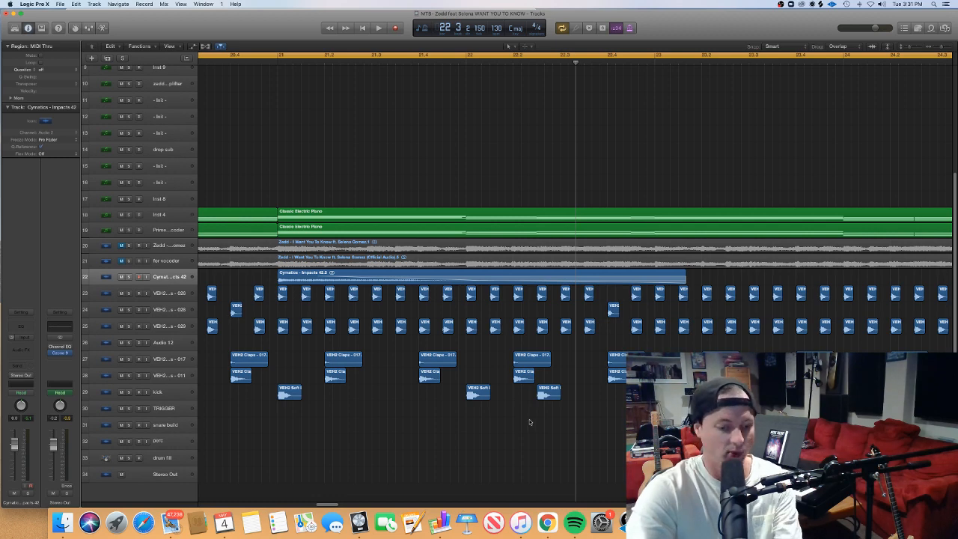
Select the three kick regions from the start of bar 22 to the start of bar 23
key("super+Left")
key("super+Left")
key("super+Left")
key("super+Left")
key("super+Left")
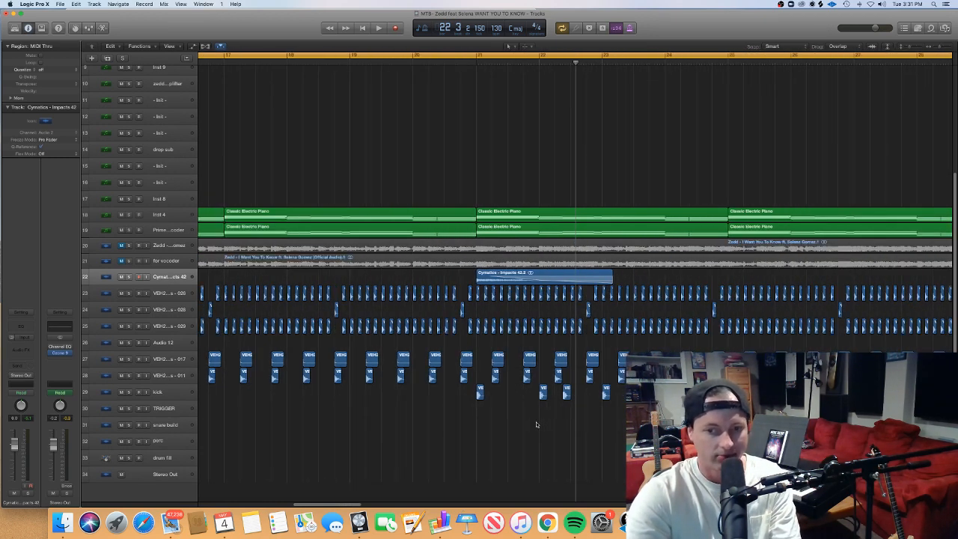
left_click_drag(616, 425, 542, 390)
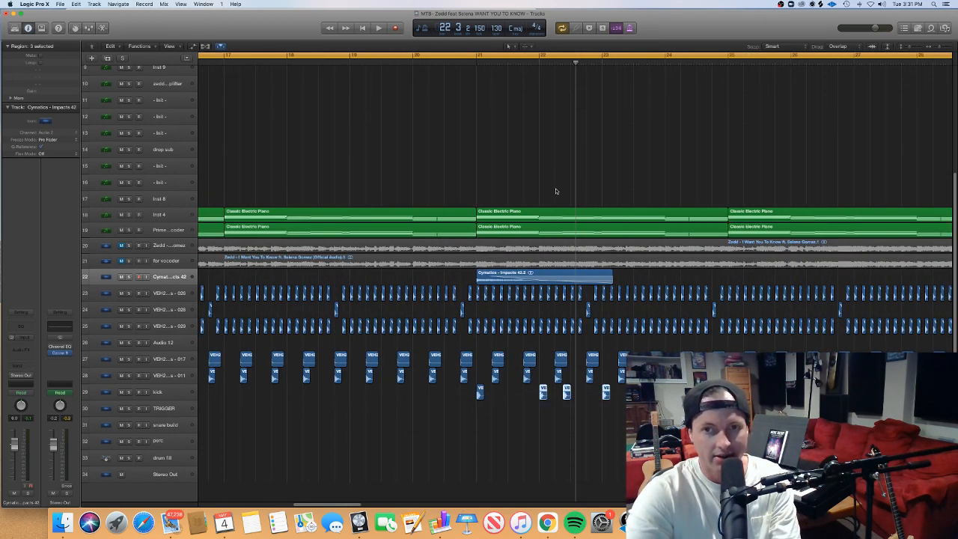
Place the playhead at bar 21 and play the kick pattern through to bar 25
left_click(477, 56)
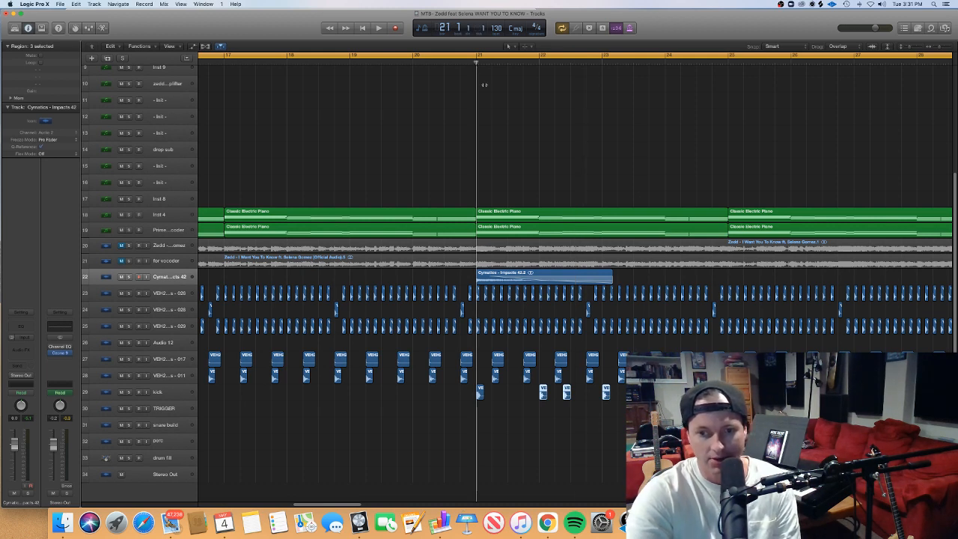
key("space")
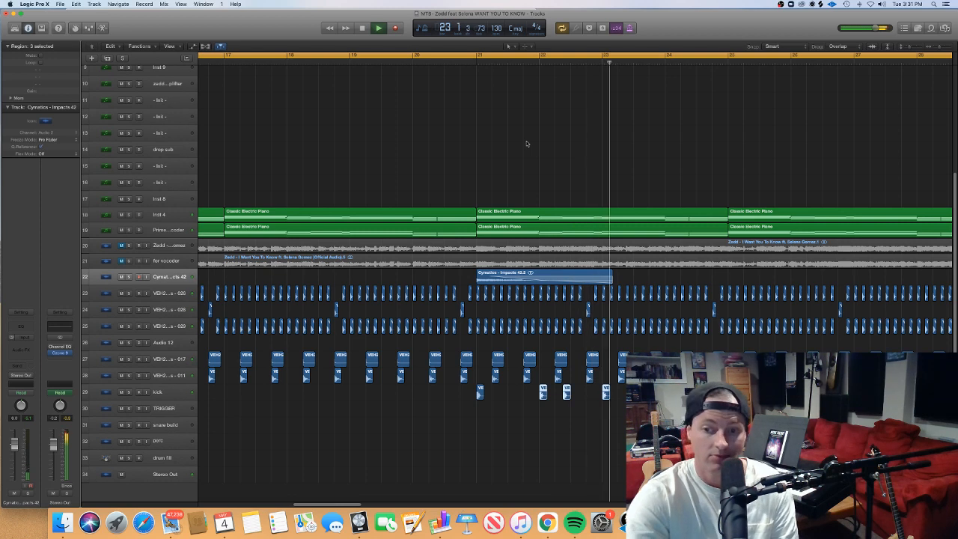
scroll(611, 187, "right", 3)
scroll(610, 187, "left", 1)
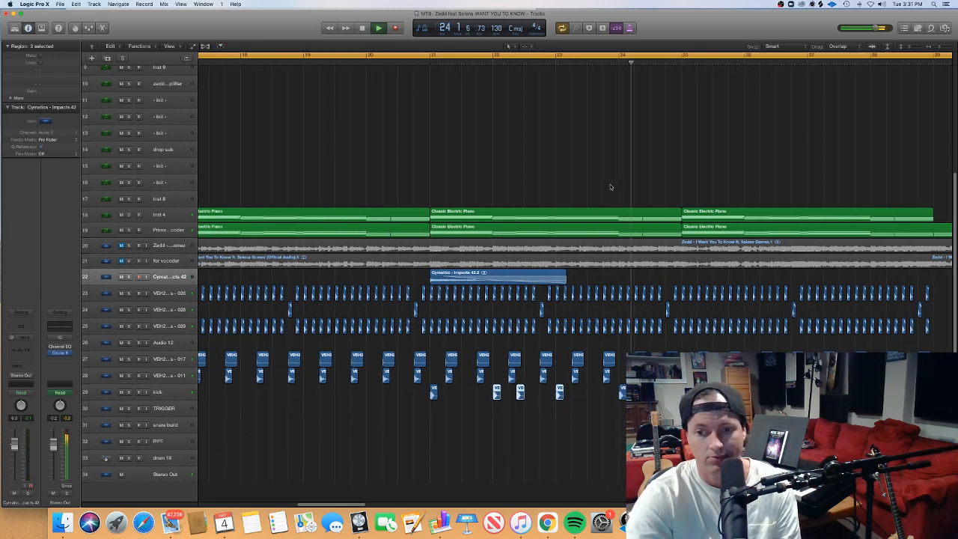
key("space")
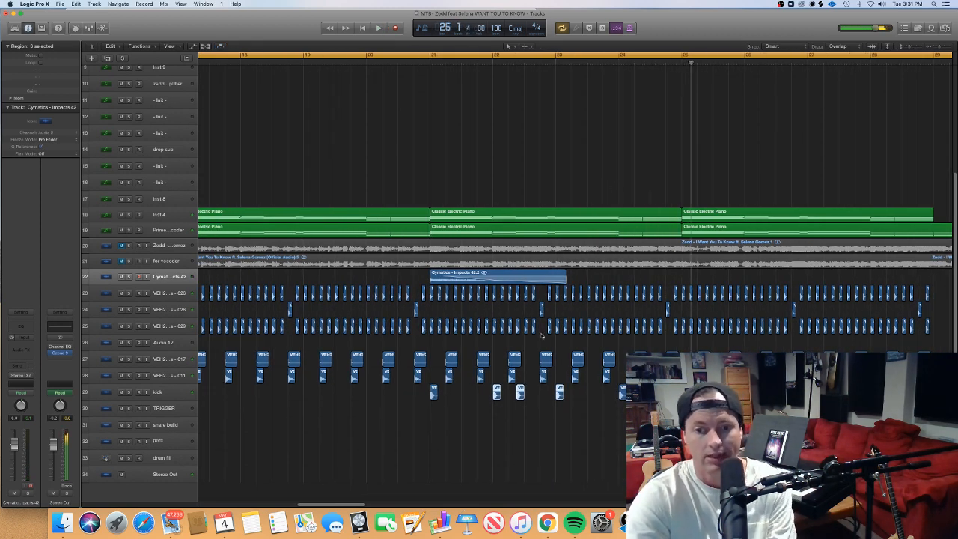
Highlight the first three kick regions from bar 21 as one group, and select the extra kick region just before bar 25
left_click(516, 418)
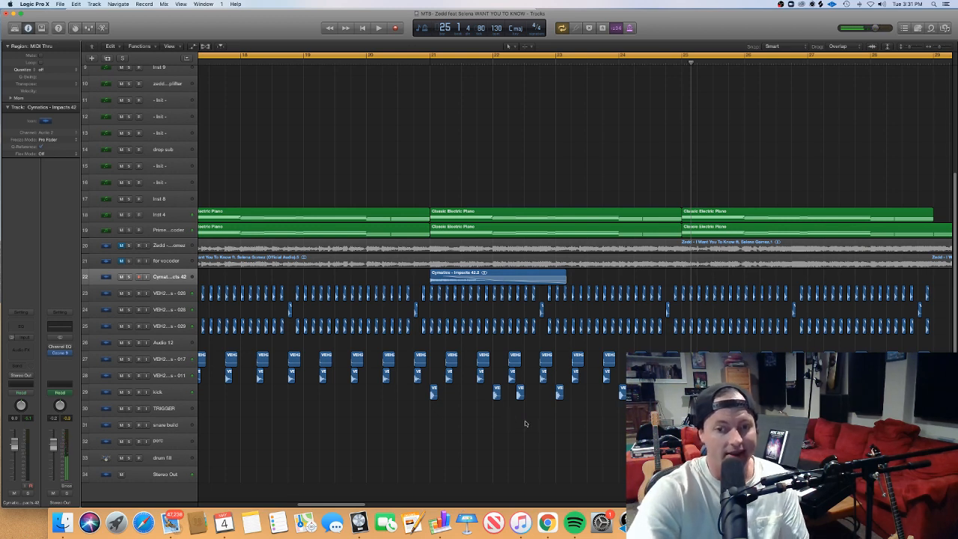
left_click_drag(526, 421, 425, 389)
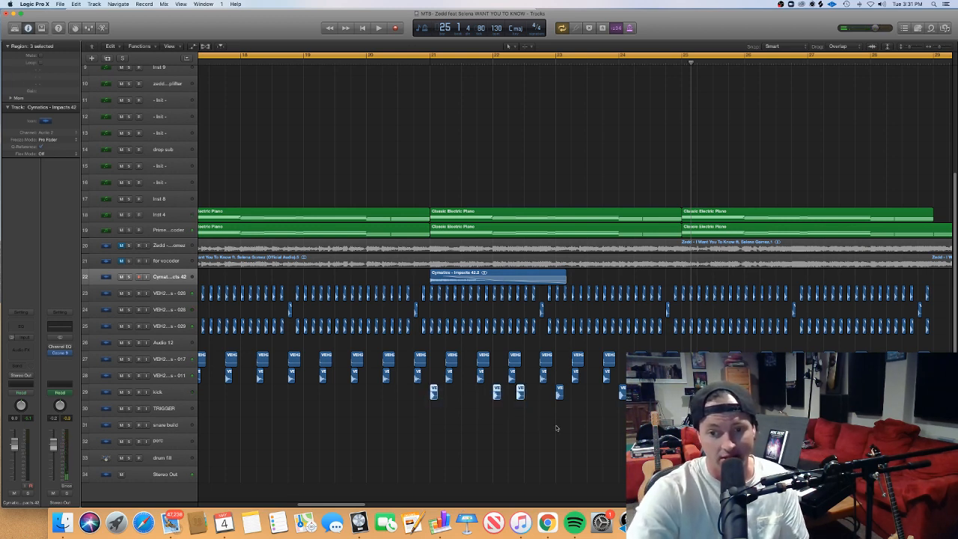
left_click_drag(555, 425, 657, 392)
left_click(657, 411)
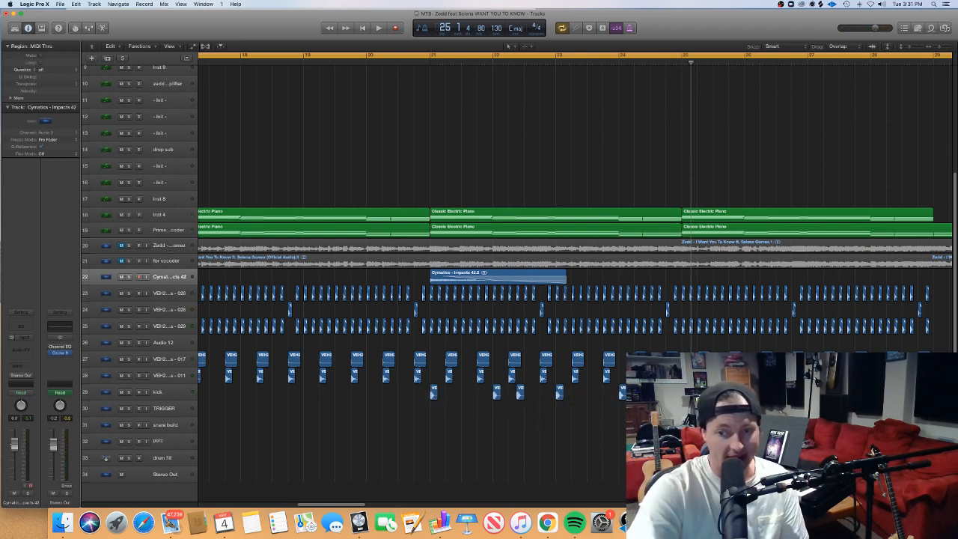
left_click(648, 393)
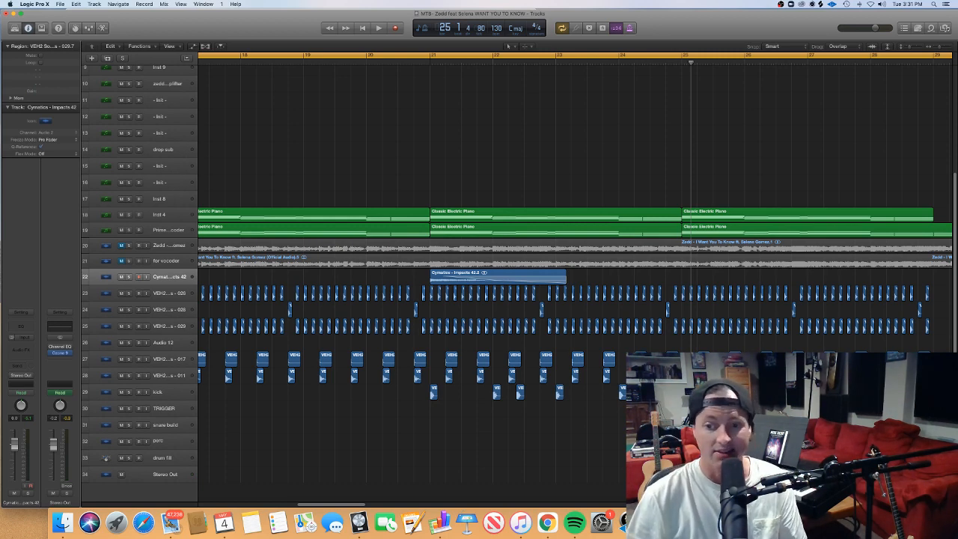
scroll(648, 393, "right", 3)
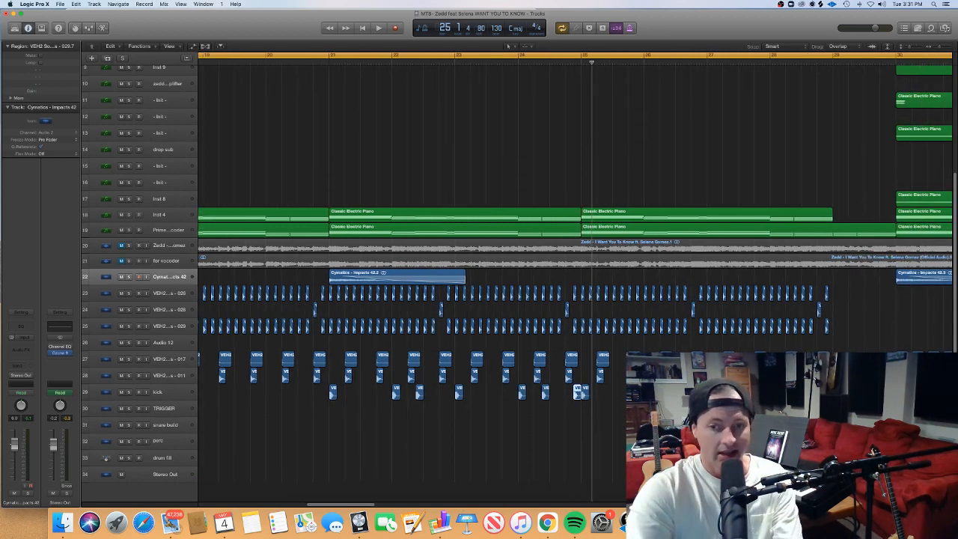
Survey the whole arrangement and place the playhead at bar 30, where the new synth section starts
scroll(647, 393, "down", 5)
left_click(334, 62)
scroll(648, 393, "down", 5)
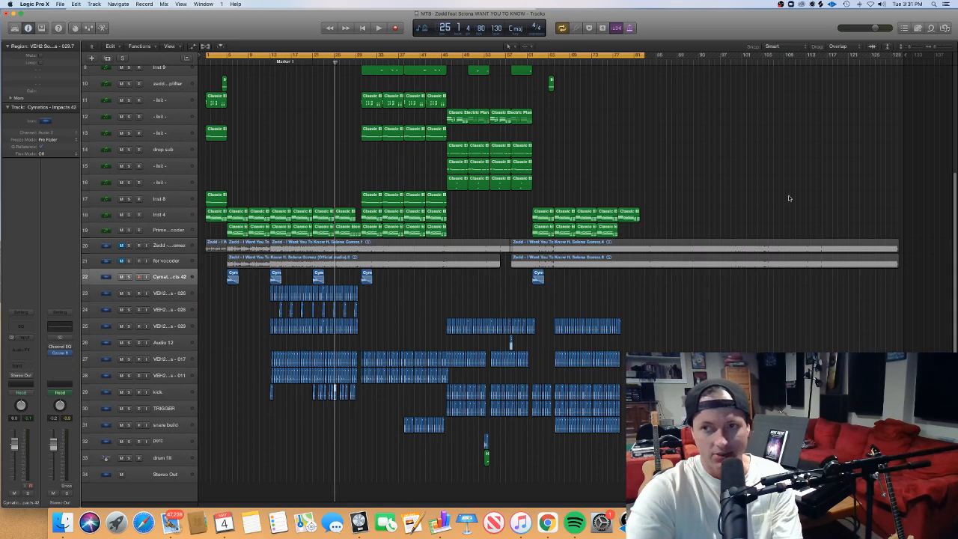
scroll(745, 150, "up", 5)
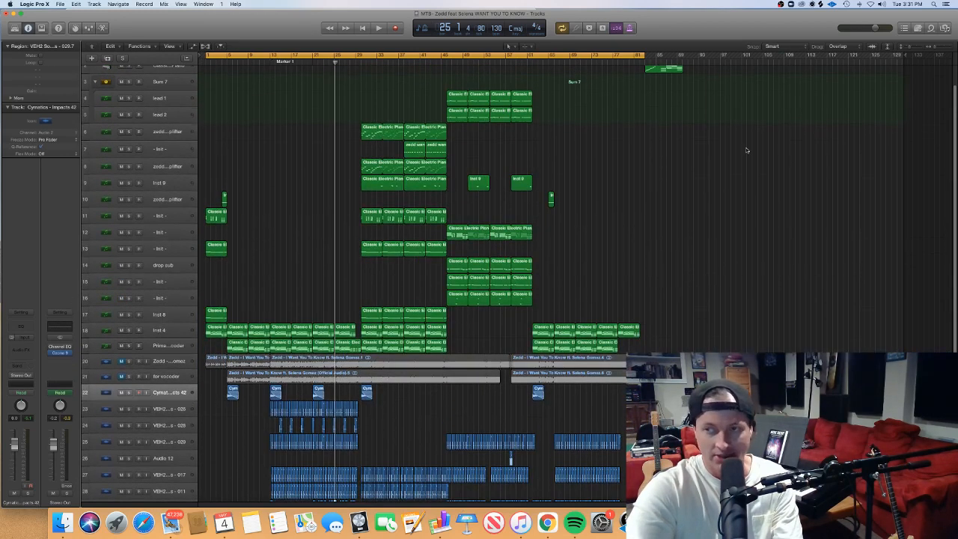
scroll(746, 150, "up", 5)
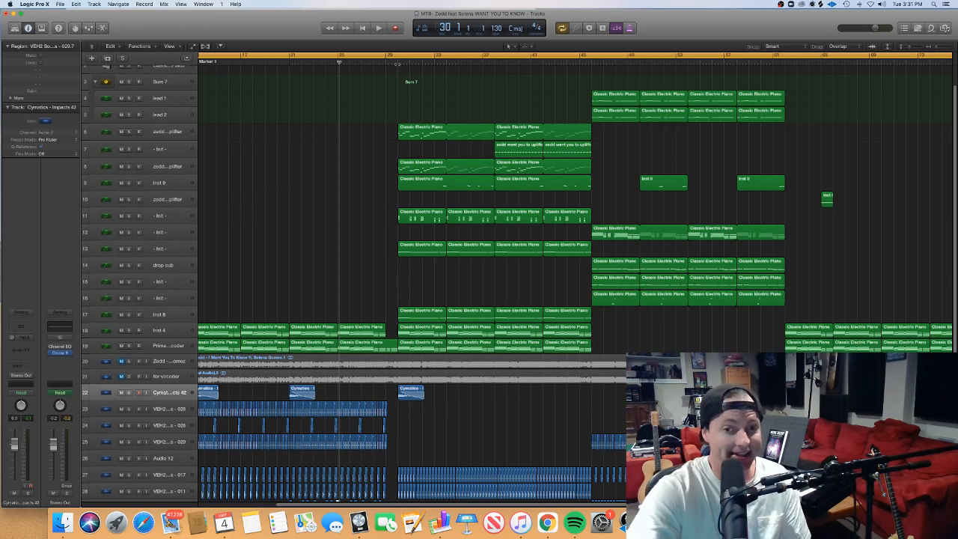
left_click(397, 61)
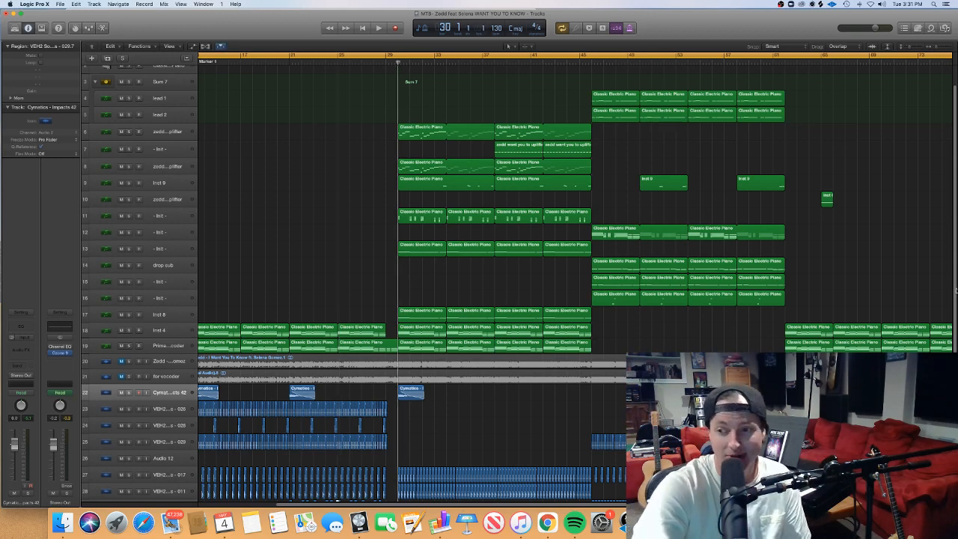
scroll(561, 99, "up", 3)
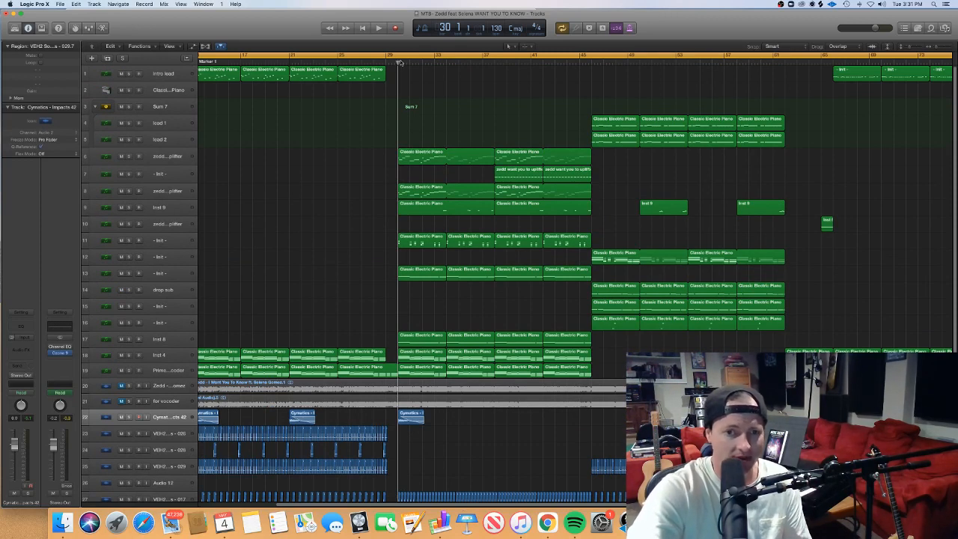
Select the uplifter synth on track 6, examine its melody in the Piano Roll, and close the editor
left_click(160, 162)
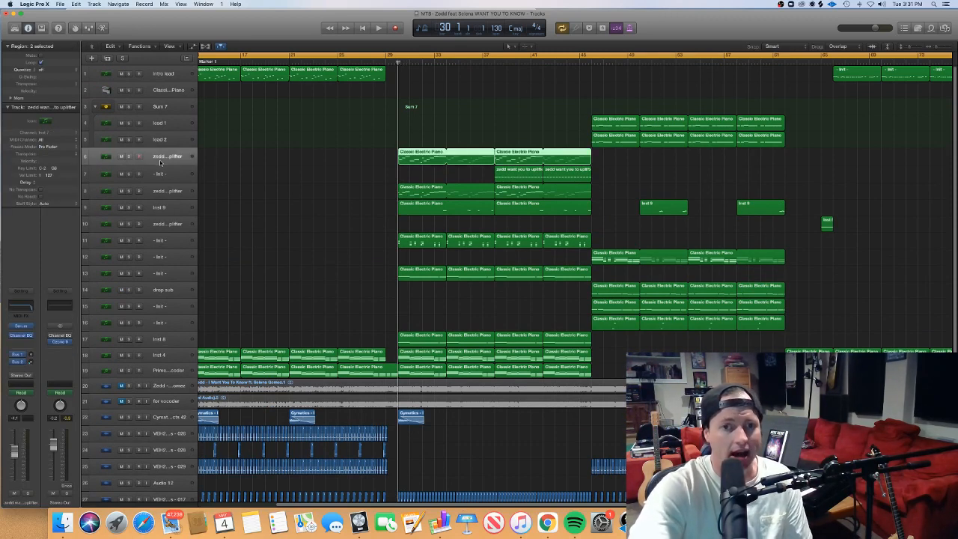
double_click(518, 158)
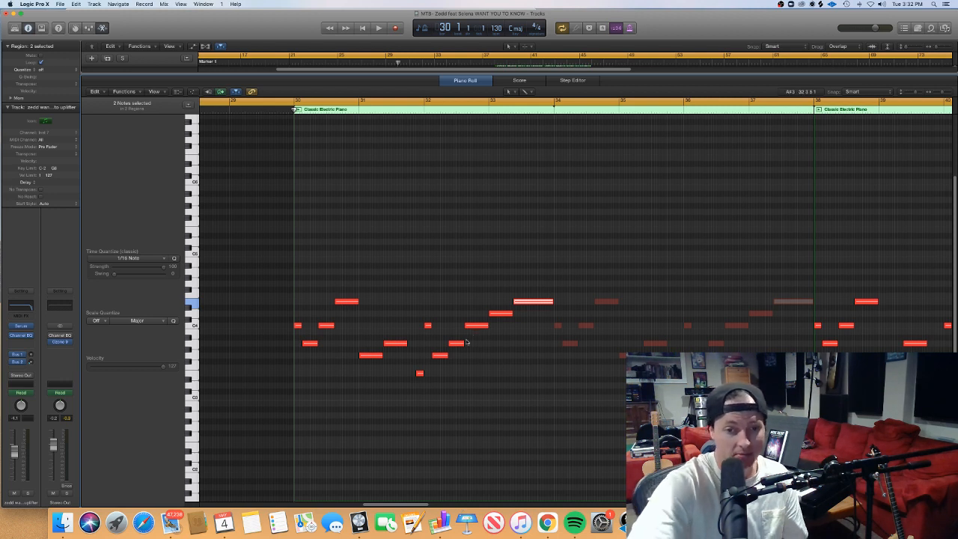
left_click(585, 80)
key("e")
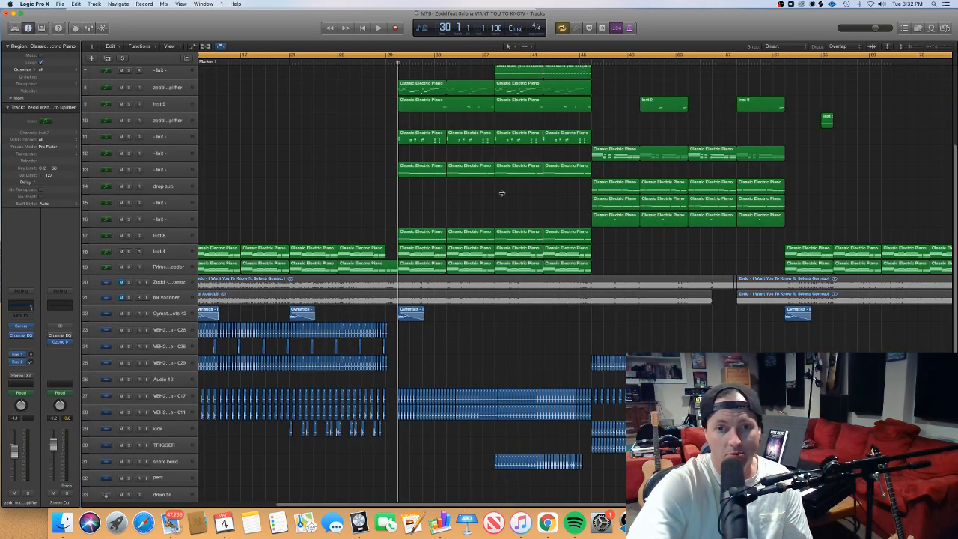
Open track 8's first region in the Piano Roll and examine its notes and Pitch Bend automation from bar 30
left_click(403, 87)
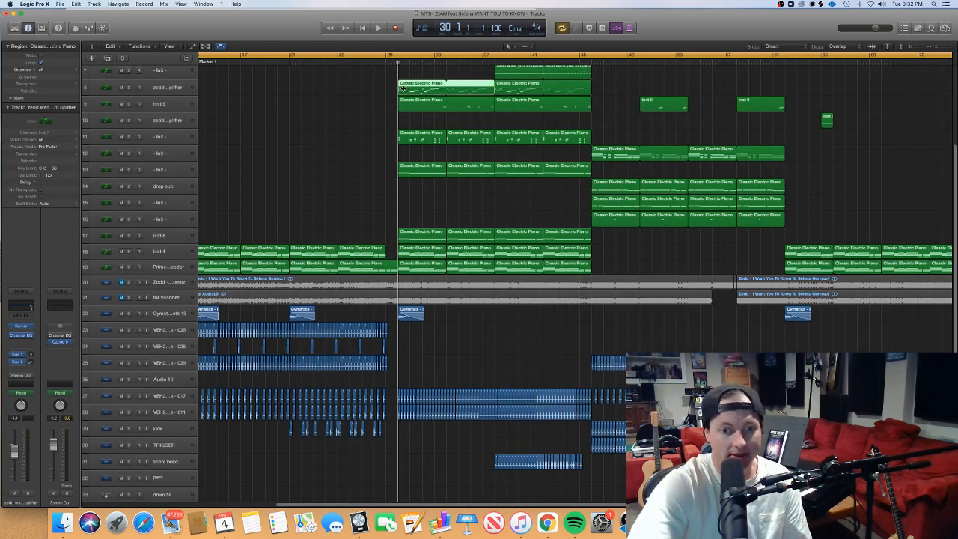
key("e")
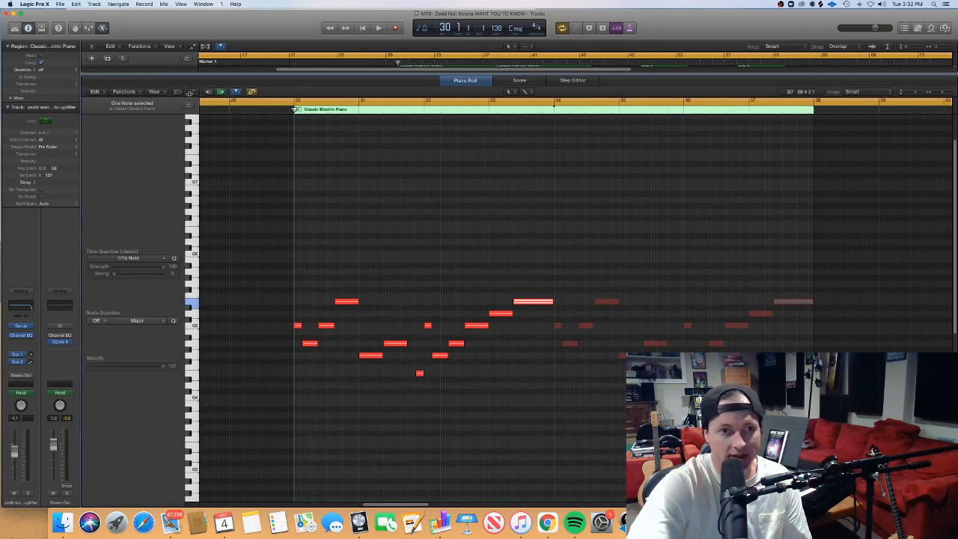
left_click(192, 91)
scroll(383, 384, "up", 6)
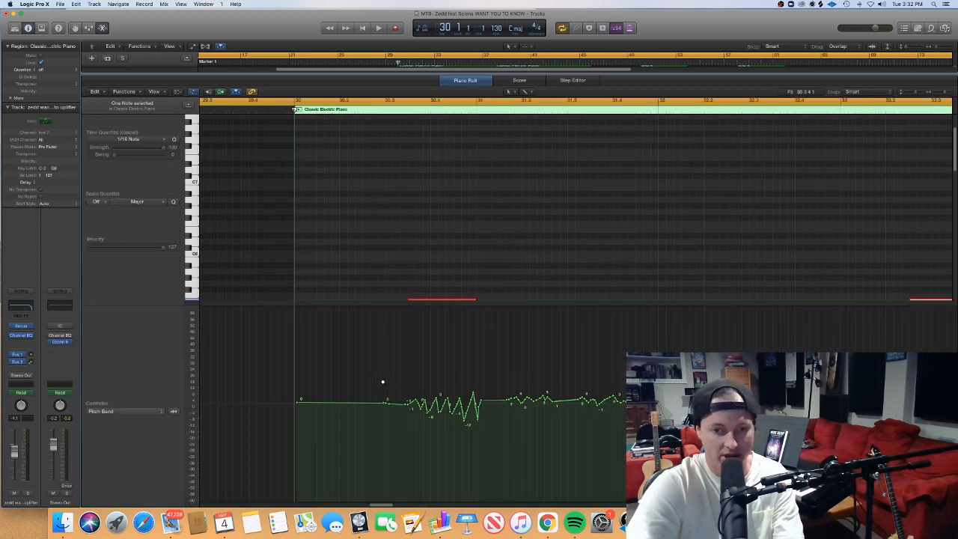
scroll(383, 385, "right", 5)
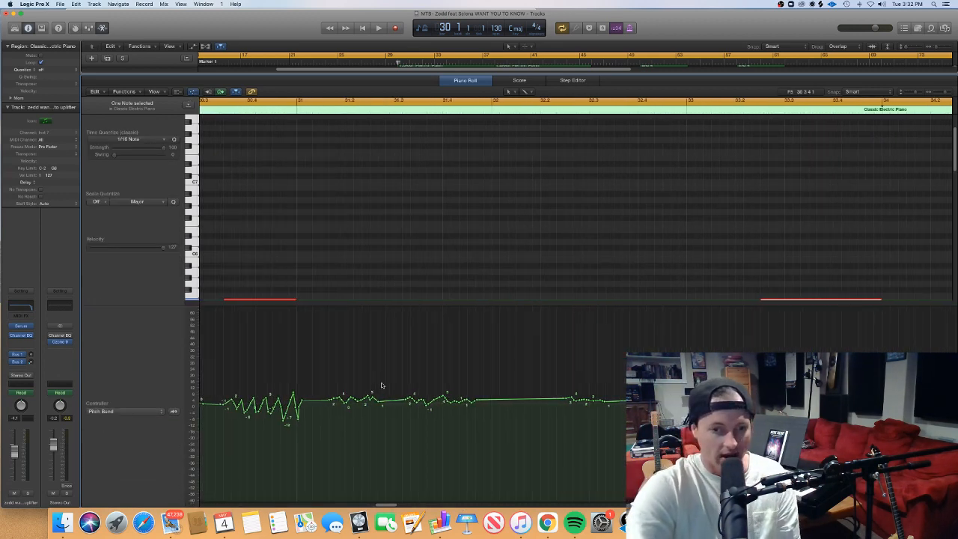
scroll(381, 384, "left", 3)
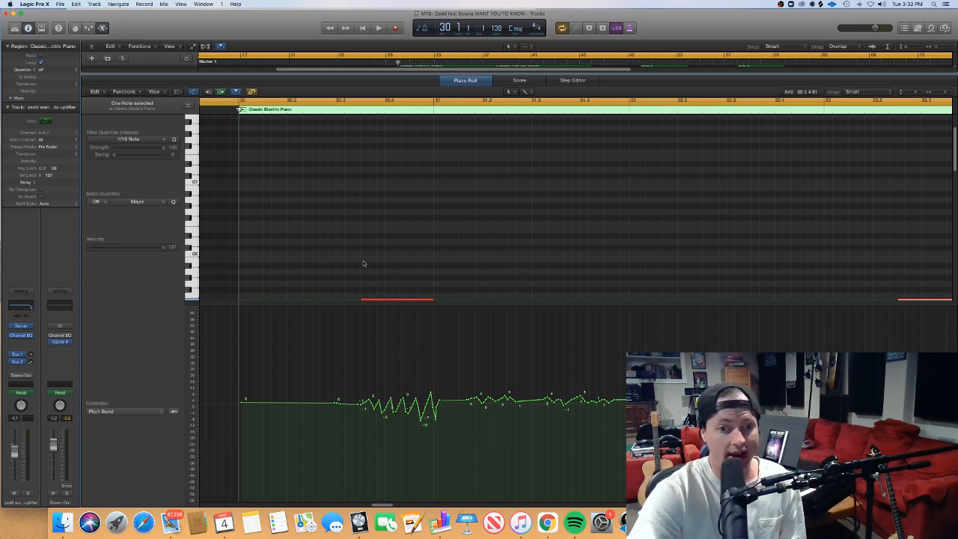
scroll(954, 166, "down", 5)
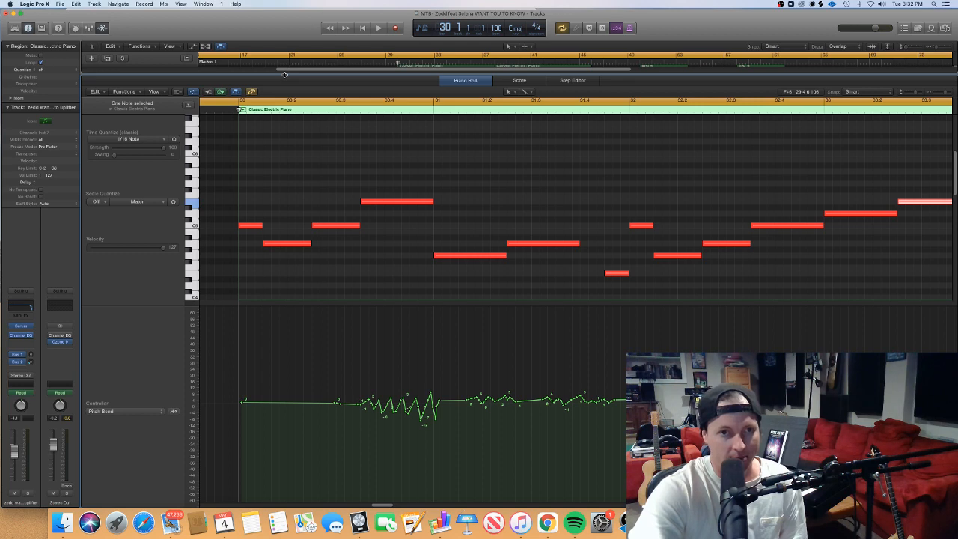
Close the Piano Roll, examine the oscillator, envelope and effects of track 6's Serum preset, and close the synth
key("p")
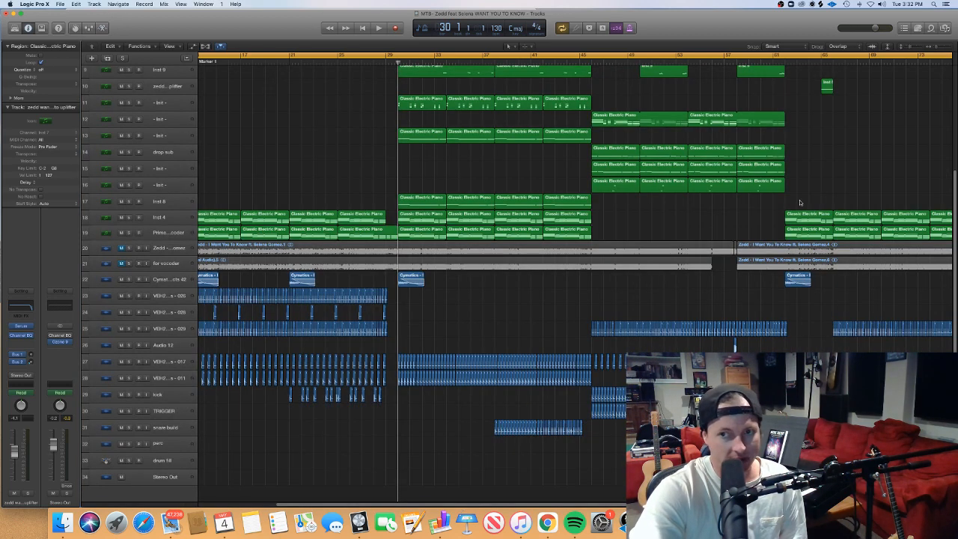
scroll(553, 210, "up", 8)
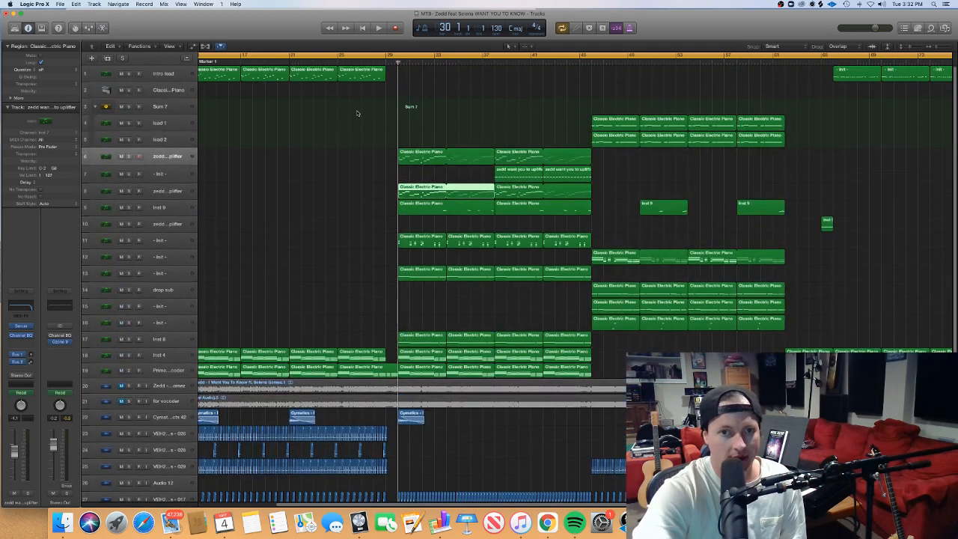
left_click(22, 326)
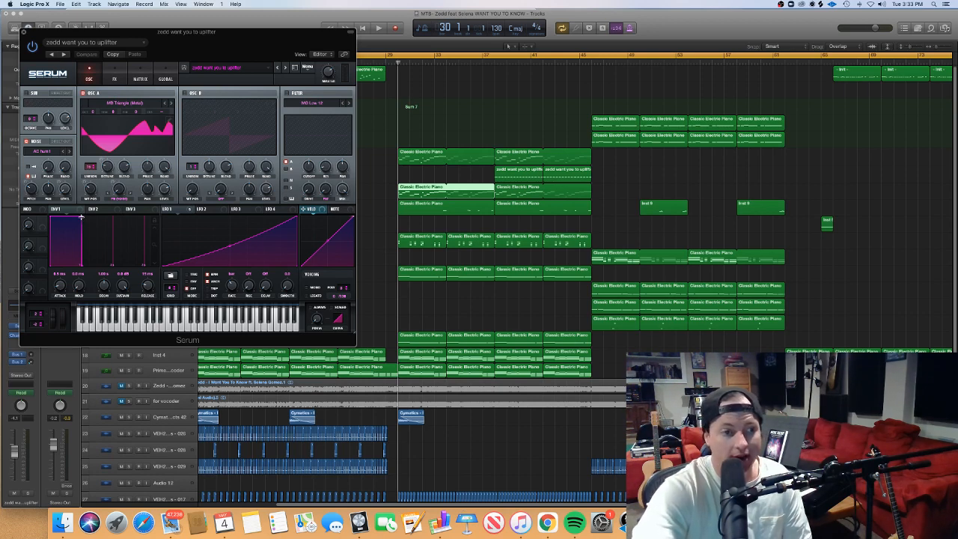
left_click_drag(82, 217, 82, 217)
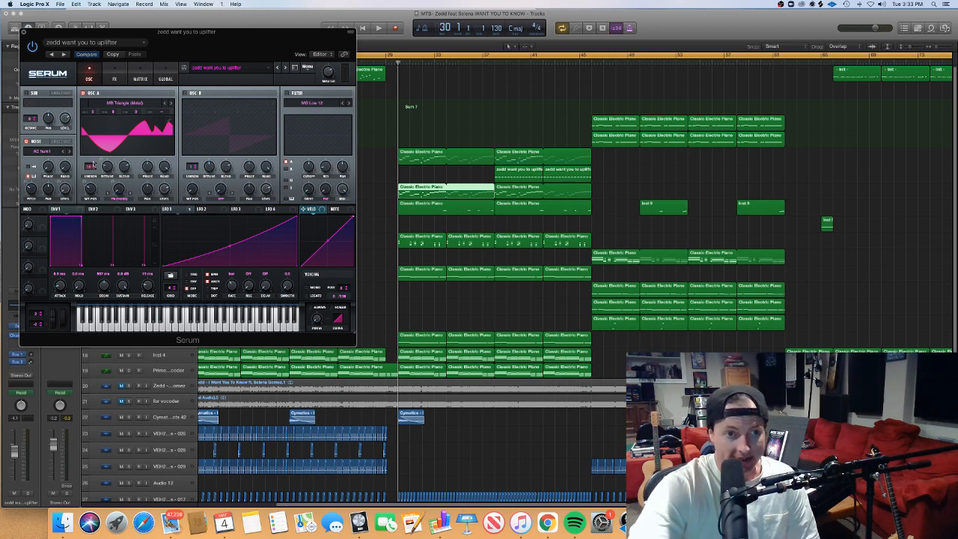
left_click(114, 77)
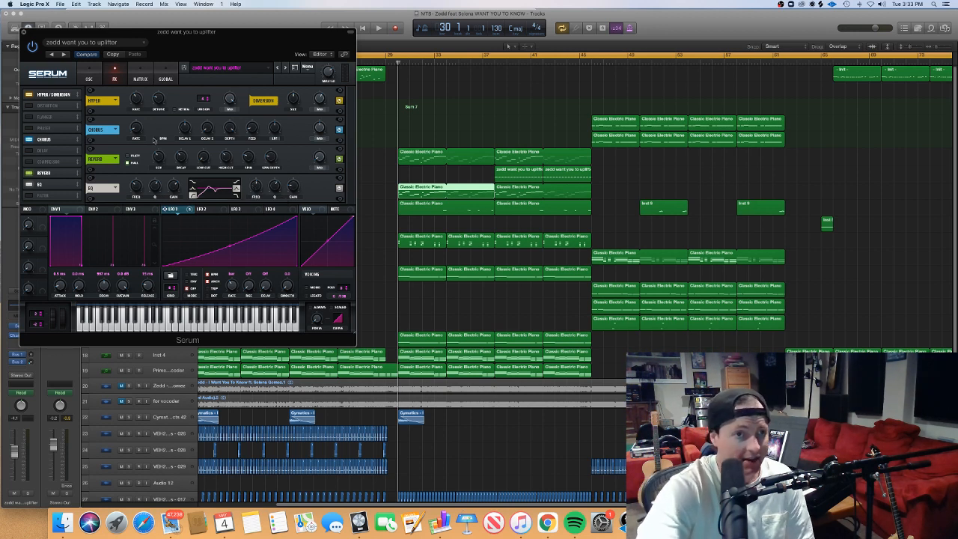
left_click(91, 74)
left_click(24, 35)
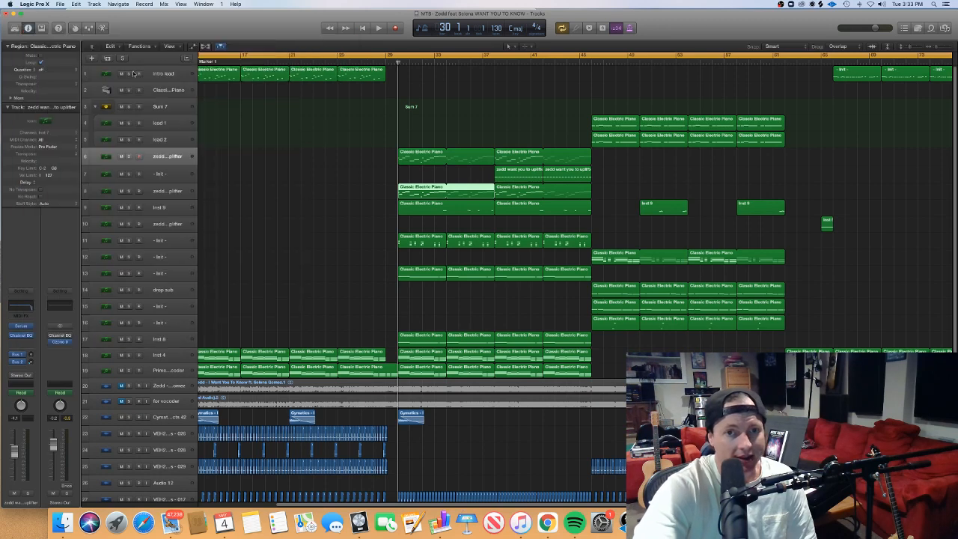
Open both of track 6's regions in the Piano Roll and play the melody from bar 30
left_click_drag(370, 160, 533, 157)
double_click(533, 157)
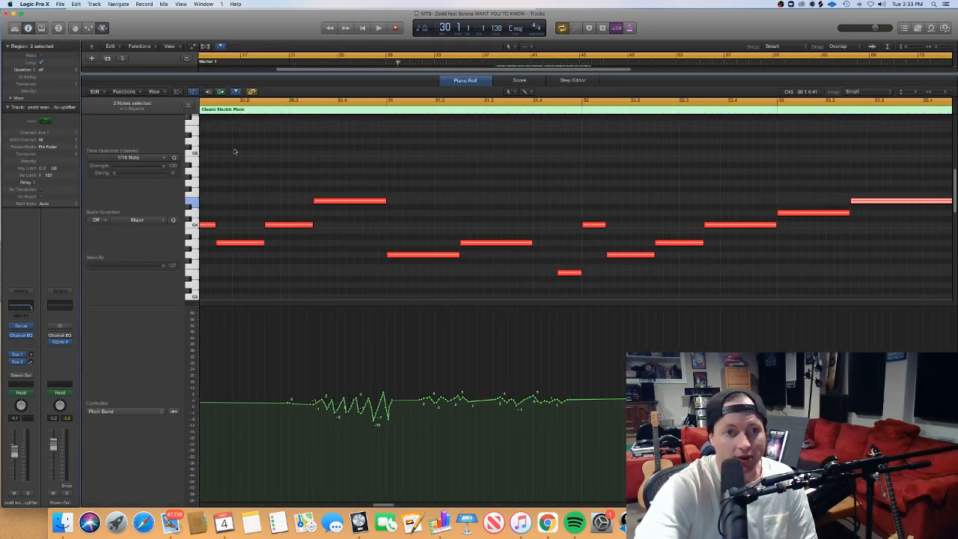
key("space")
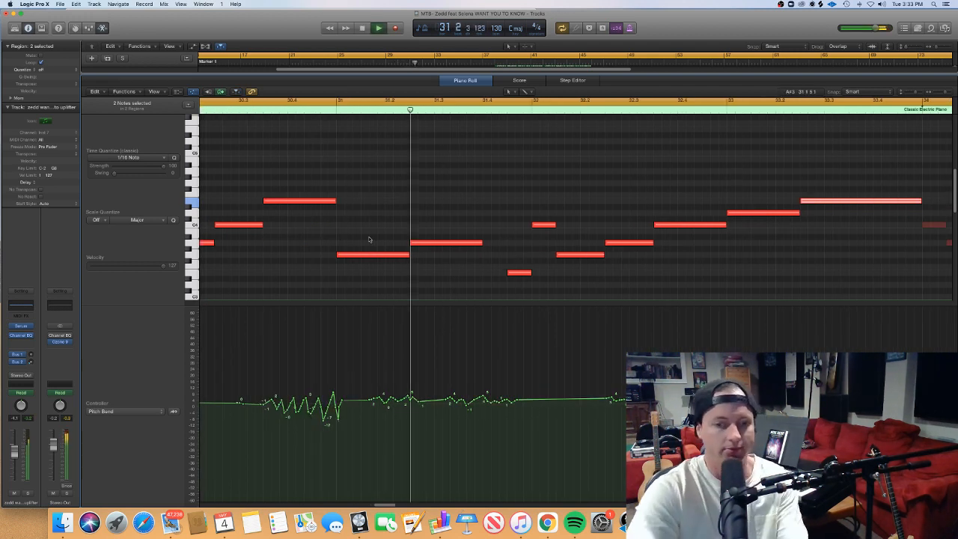
Follow the uplifter melody and its pitch bends in the Piano Roll through the region at bar 38, and close the editor
key("super+Left")
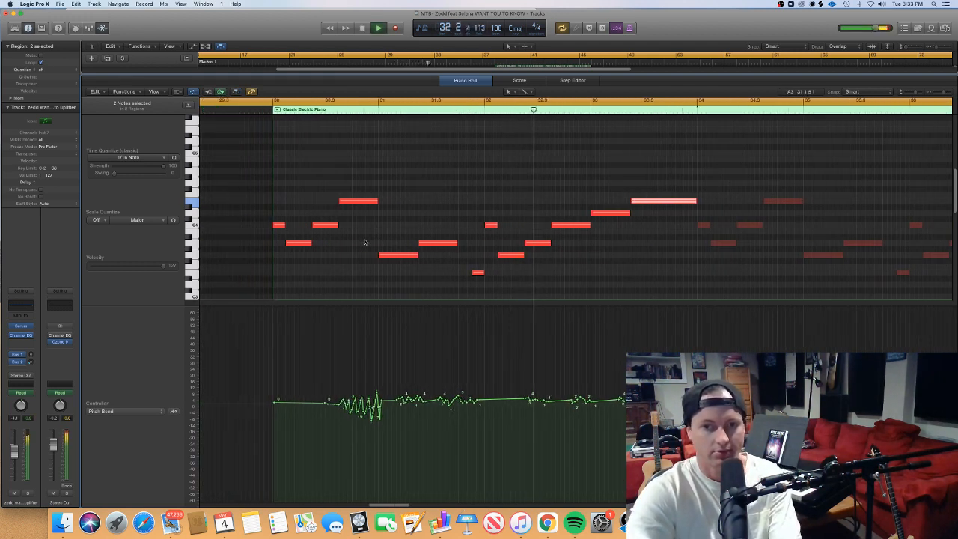
key("super+Left")
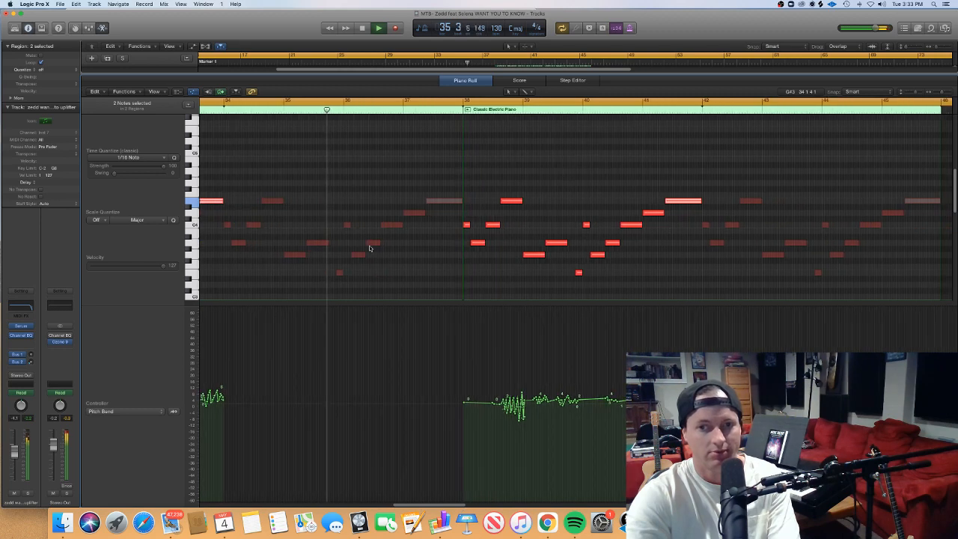
key("super+Right")
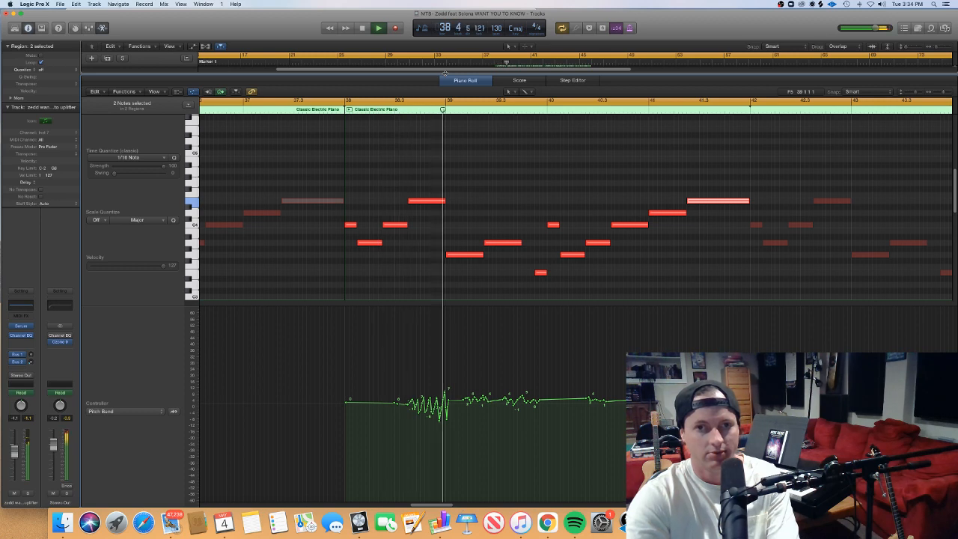
key("e")
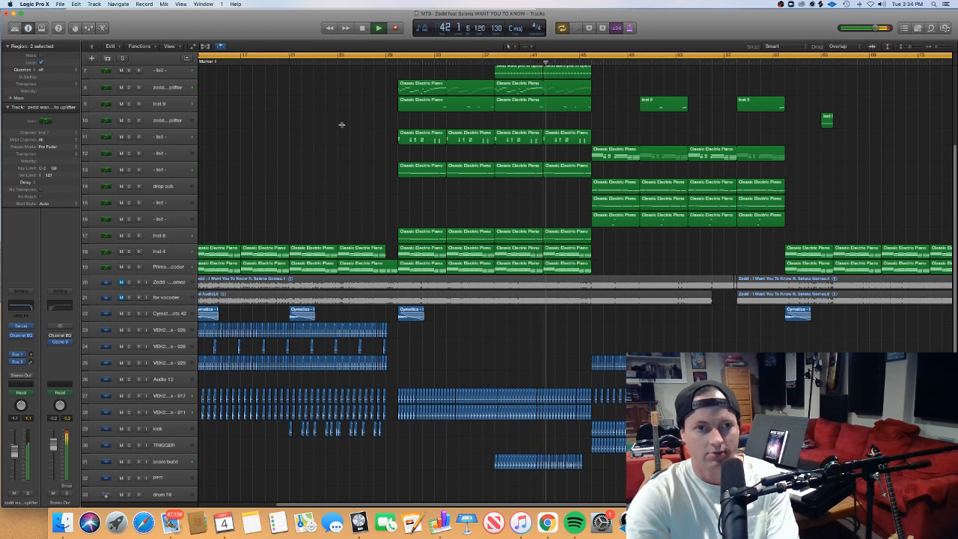
Select the Inst 9 track, stop playback, and clear the region selection
left_click(132, 104)
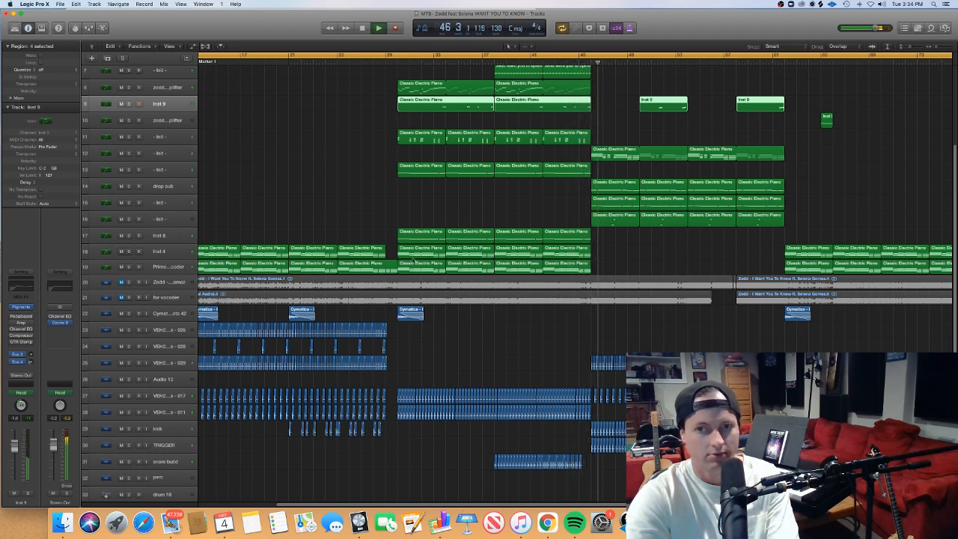
key("space")
left_click(379, 143)
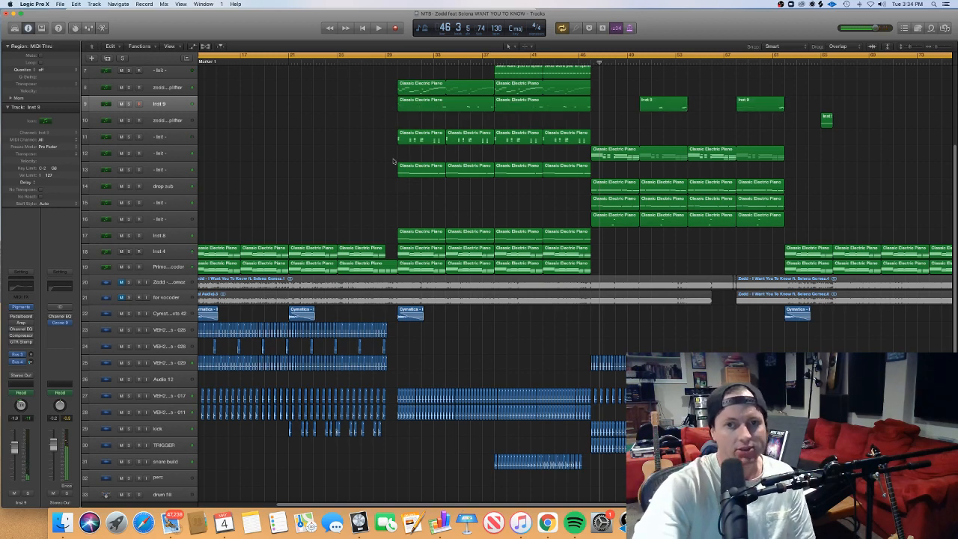
Open track 8's Serum uplifter preset, examine its oscillators and envelope, and close the synth
scroll(344, 204, "up", 5)
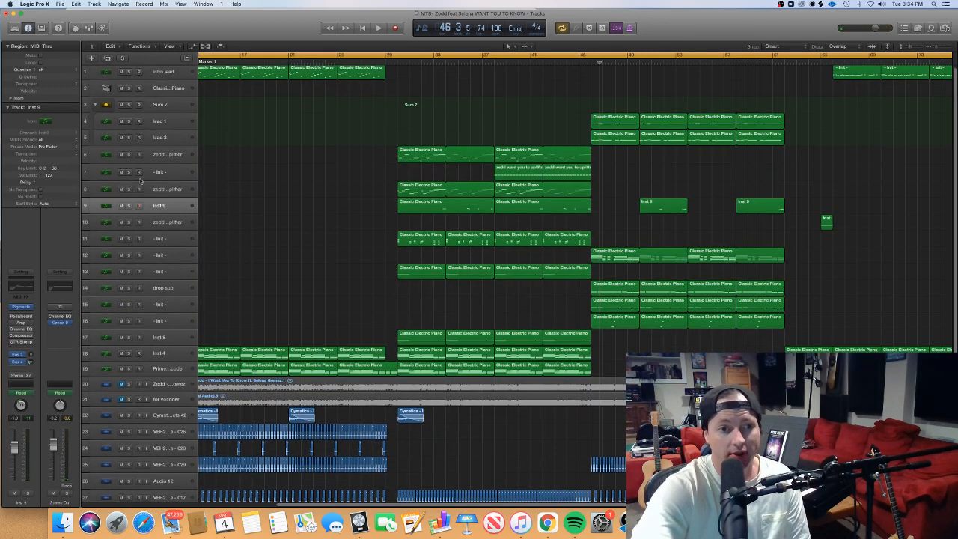
left_click(142, 187)
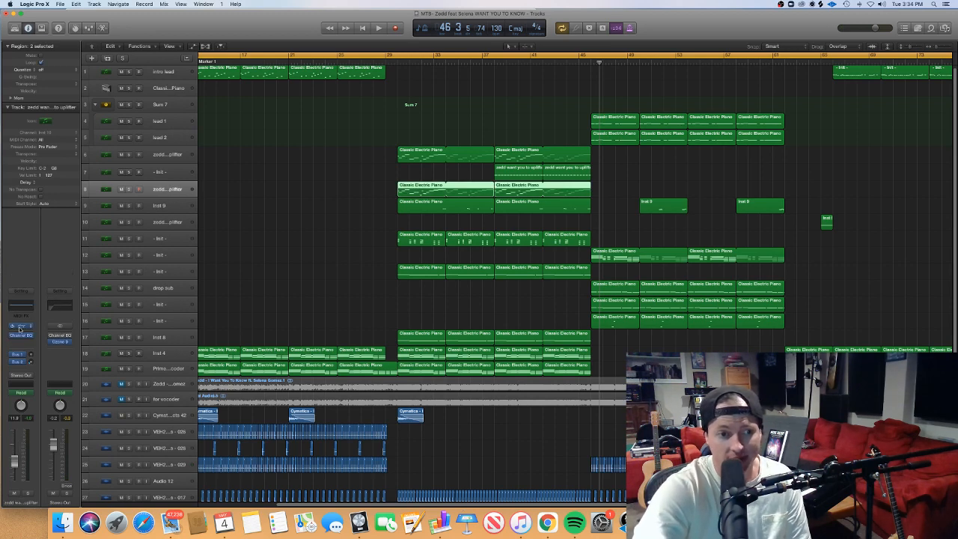
left_click(18, 327)
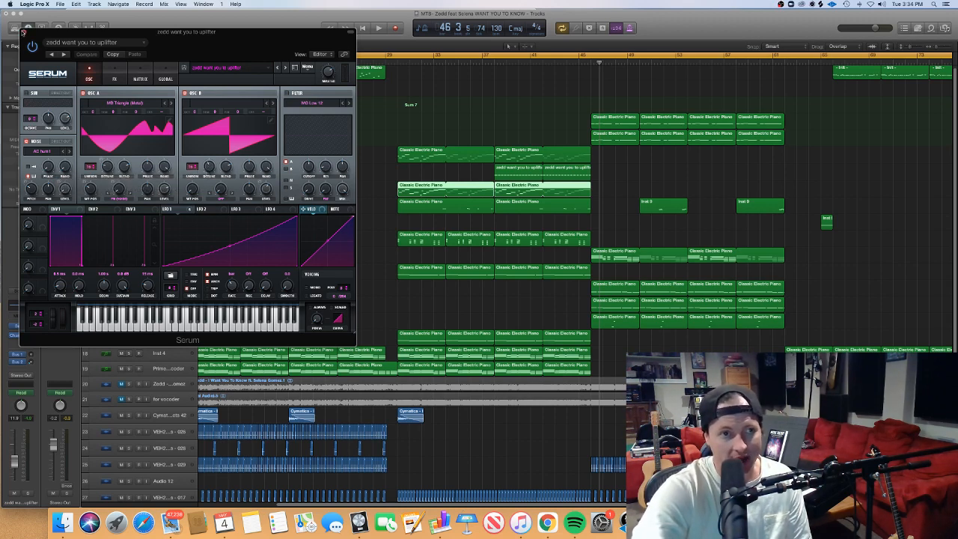
left_click(23, 32)
left_click(292, 257)
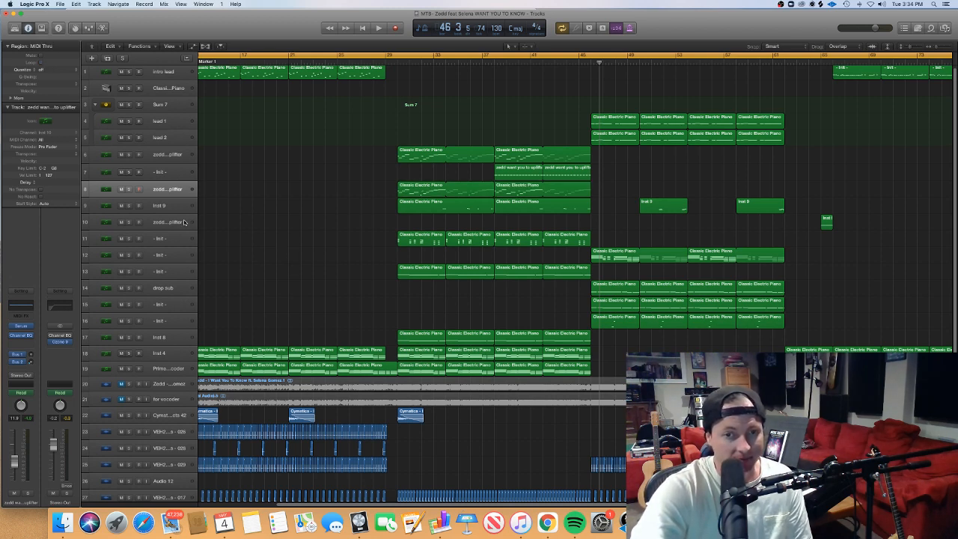
Survey the bar-30 section's supporting parts by highlighting the regions on Inst 9, track 11, tracks 18 and 19, and track 17
left_click(163, 208)
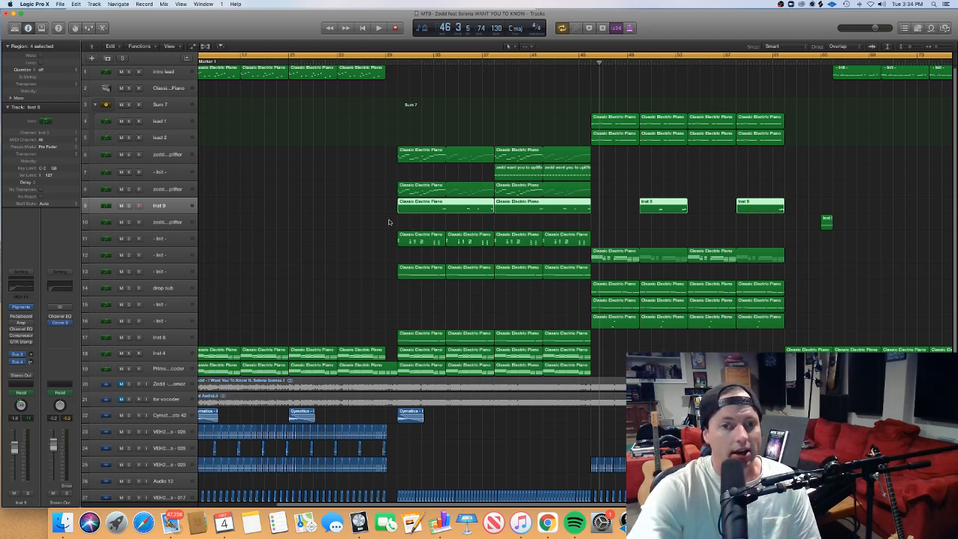
left_click_drag(371, 223, 565, 243)
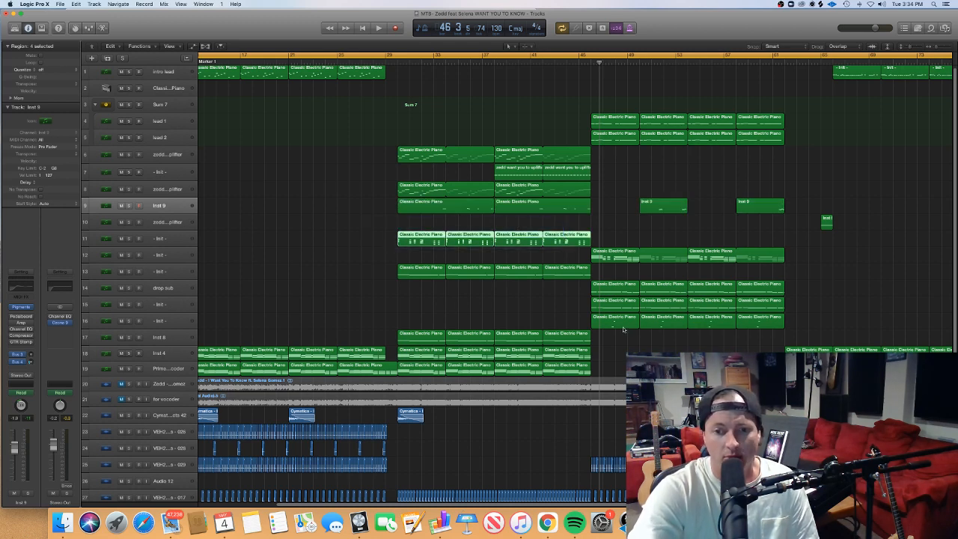
left_click_drag(620, 363, 432, 363)
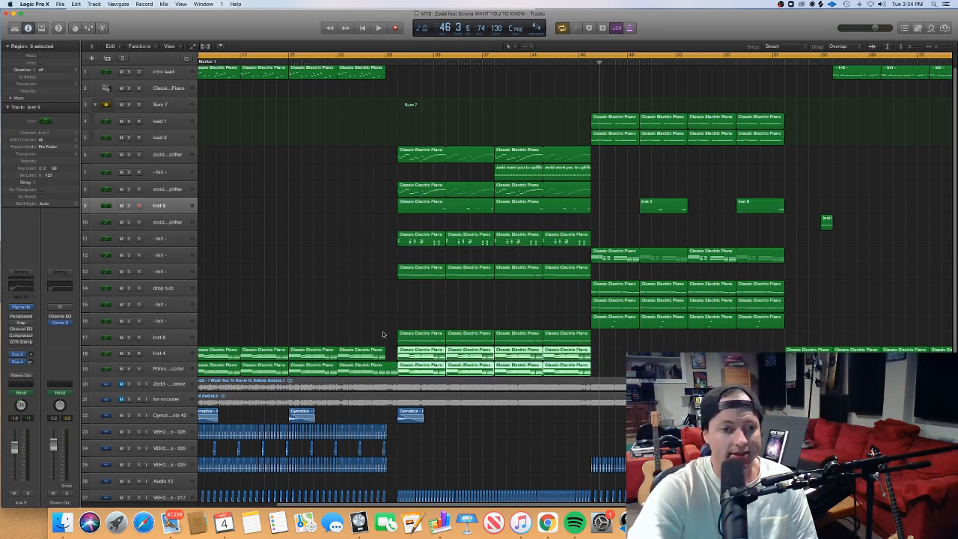
left_click_drag(383, 332, 560, 332)
scroll(561, 333, "left", 10)
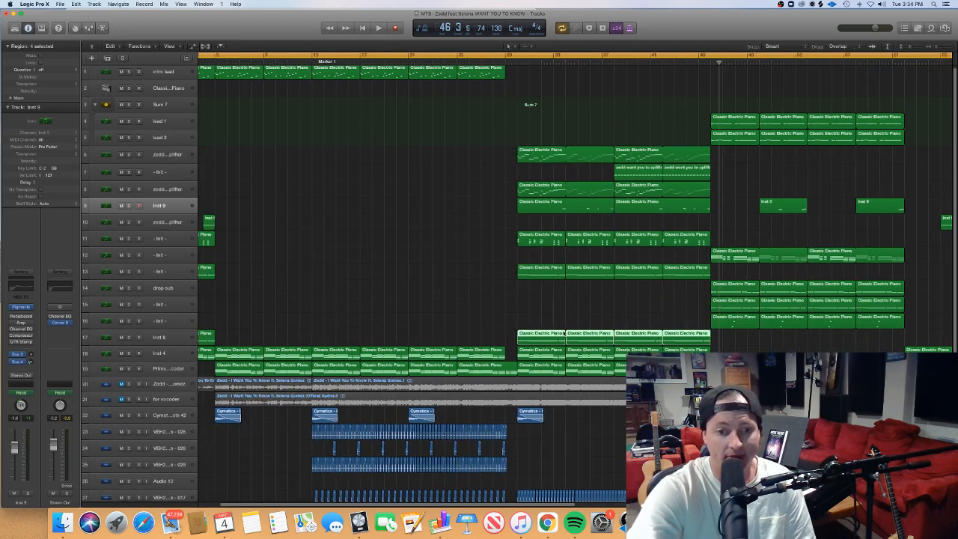
scroll(565, 333, "right", 4)
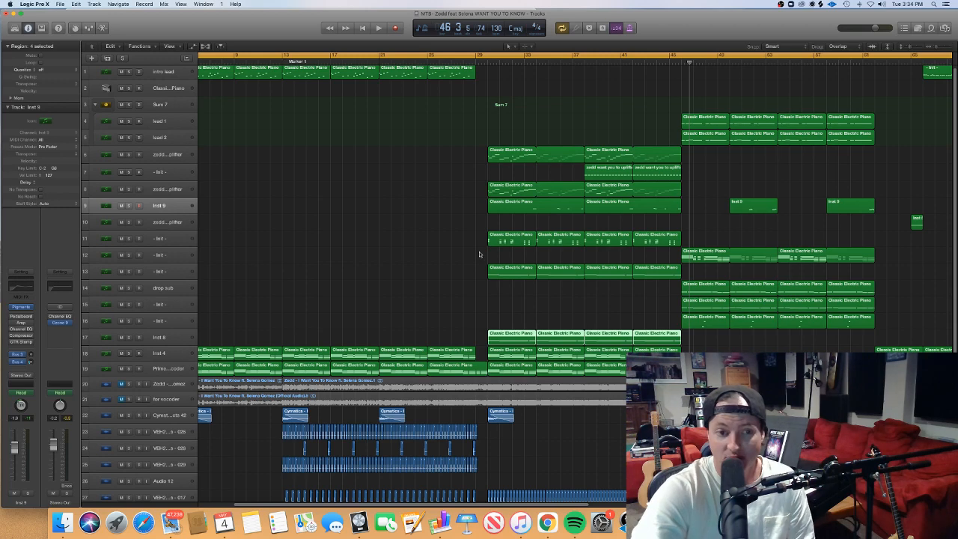
Open track 11's four regions in the Piano Roll, examine their chord stabs, and close the editor
left_click_drag(479, 254, 657, 243)
double_click(658, 242)
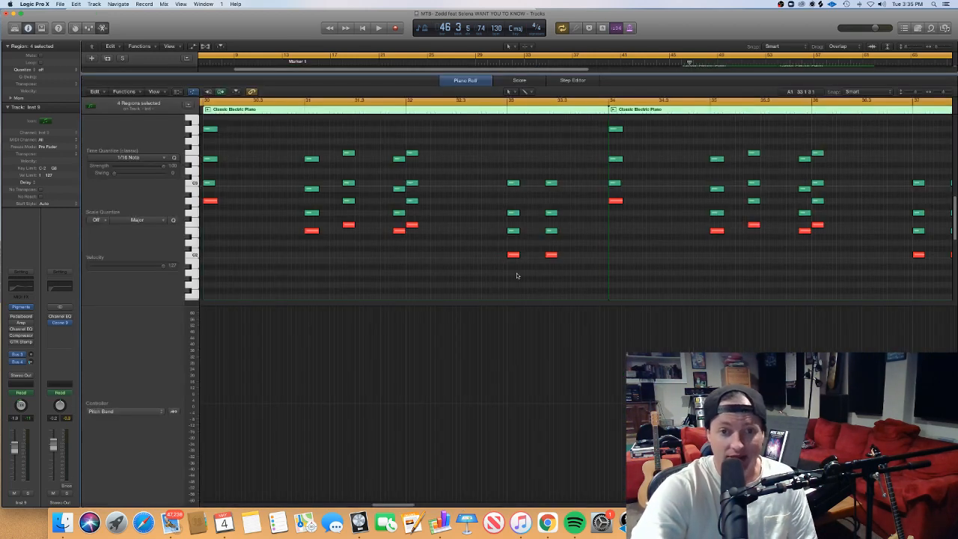
key("p")
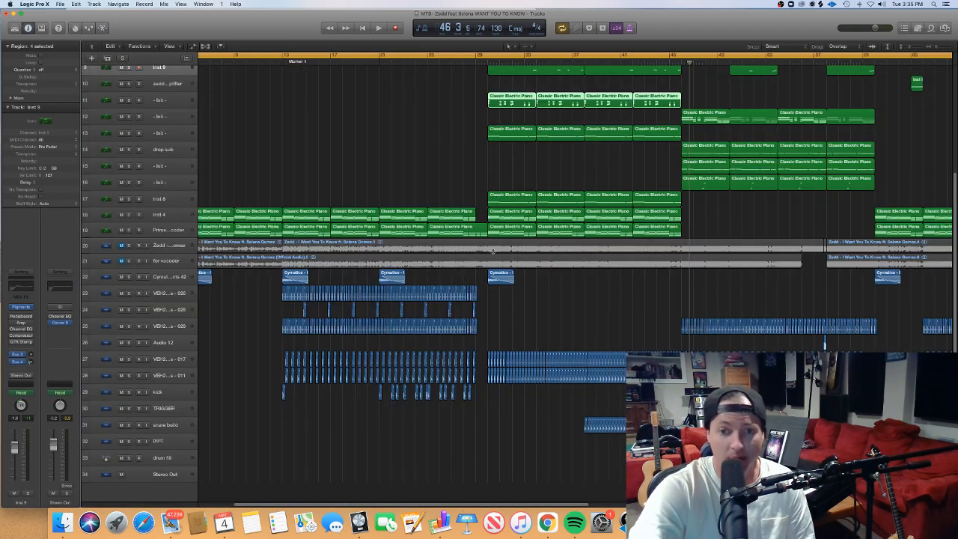
left_click_drag(955, 276, 945, 173)
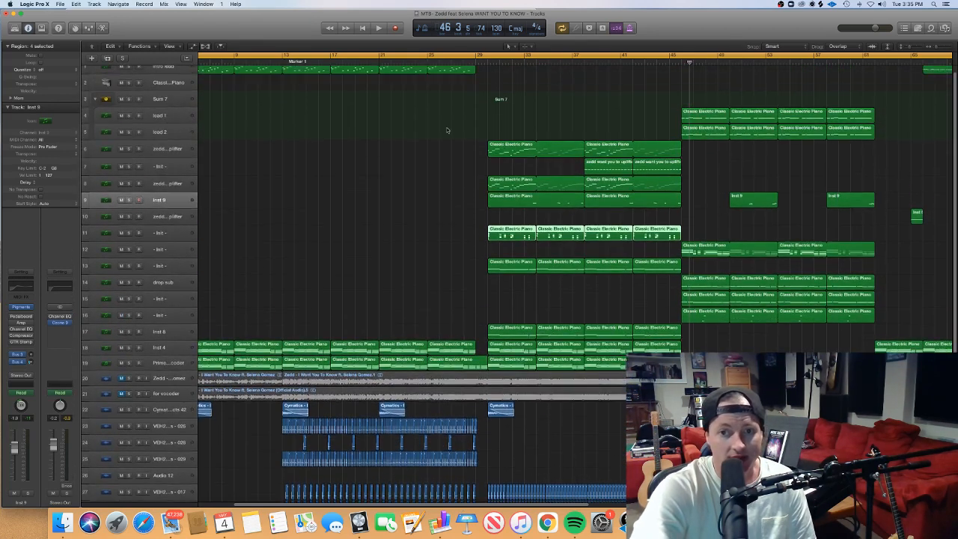
Solo the uplifter on track 6 together with the Inst 9 track, and play them from bar 33
left_click(165, 202)
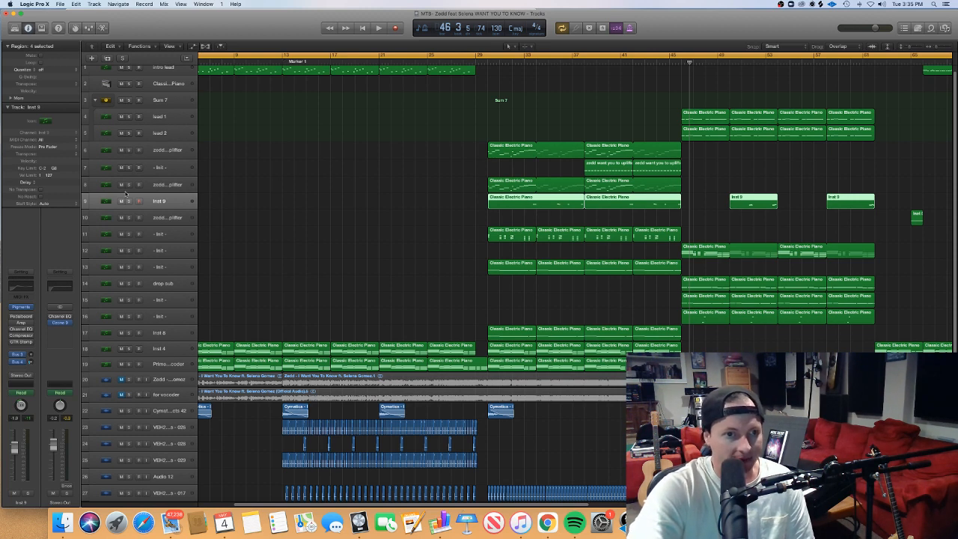
left_click(129, 151)
left_click(129, 201)
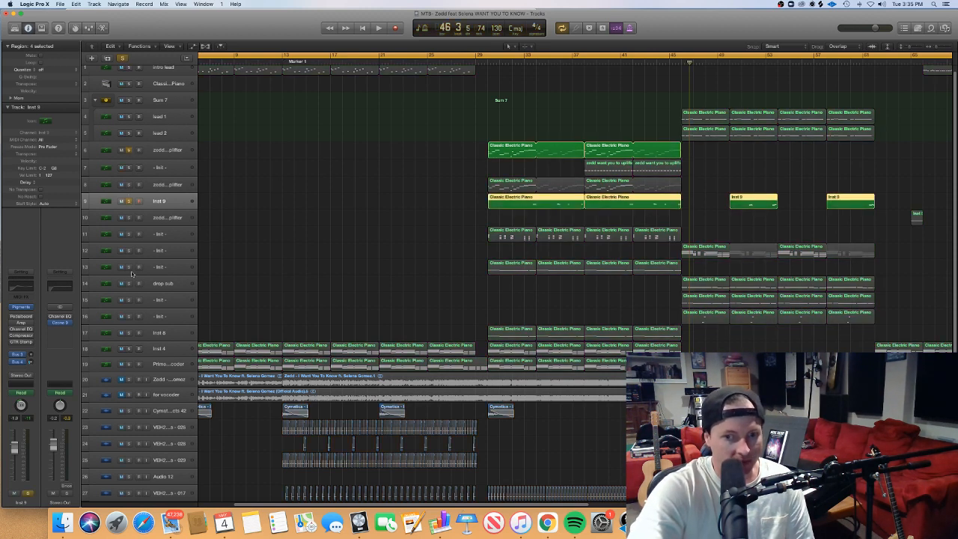
left_click(525, 63)
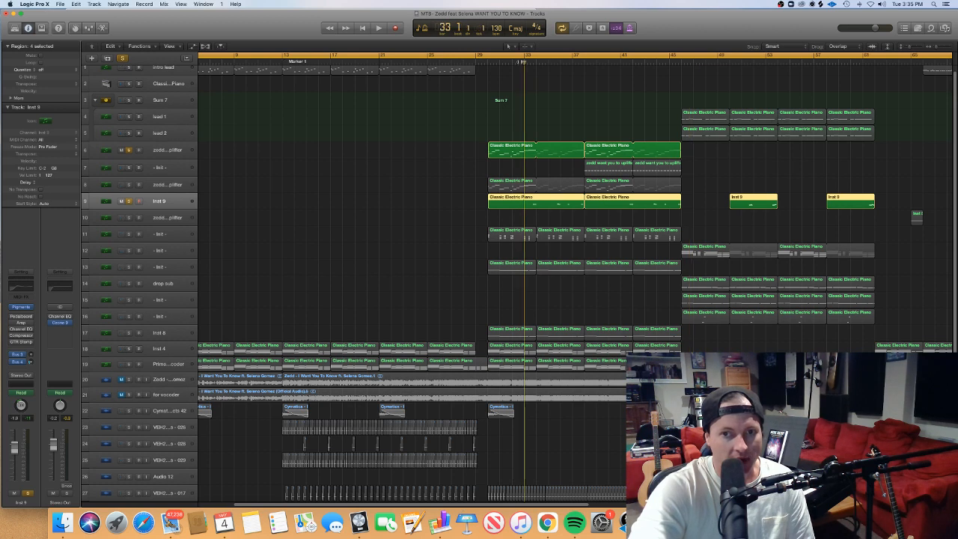
key("space")
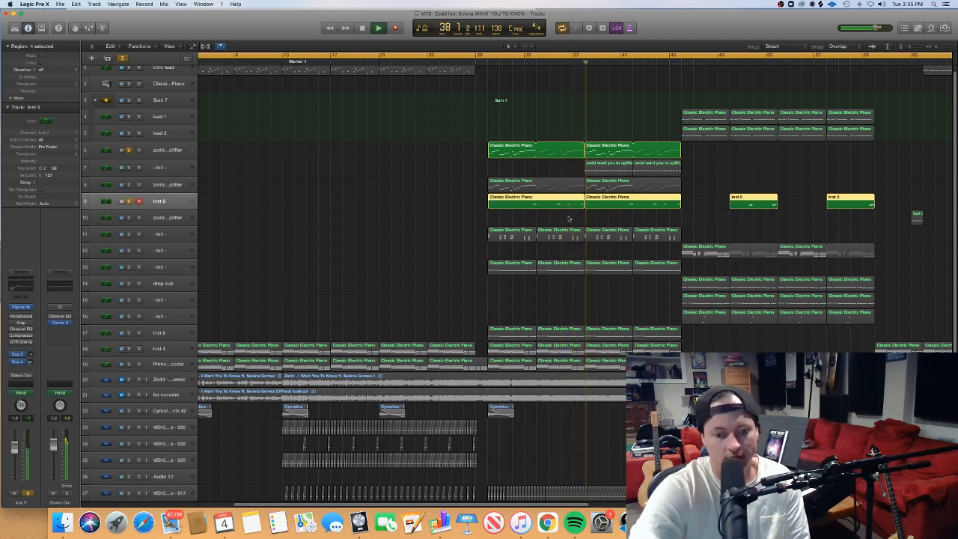
Stop playback and open Inst 9's first two regions, starting at bars 30 and 38, in the Piano Roll
left_click_drag(569, 219, 605, 206)
key("p")
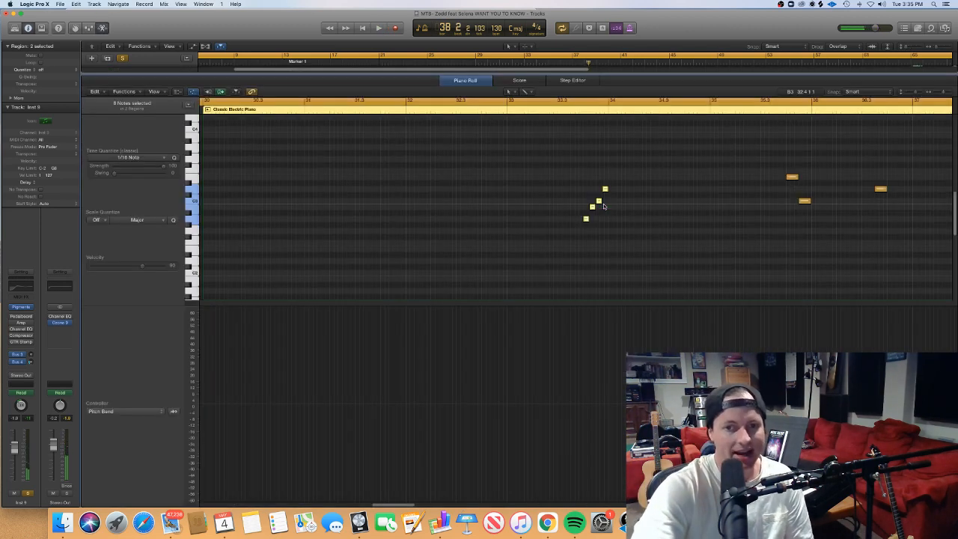
key("z")
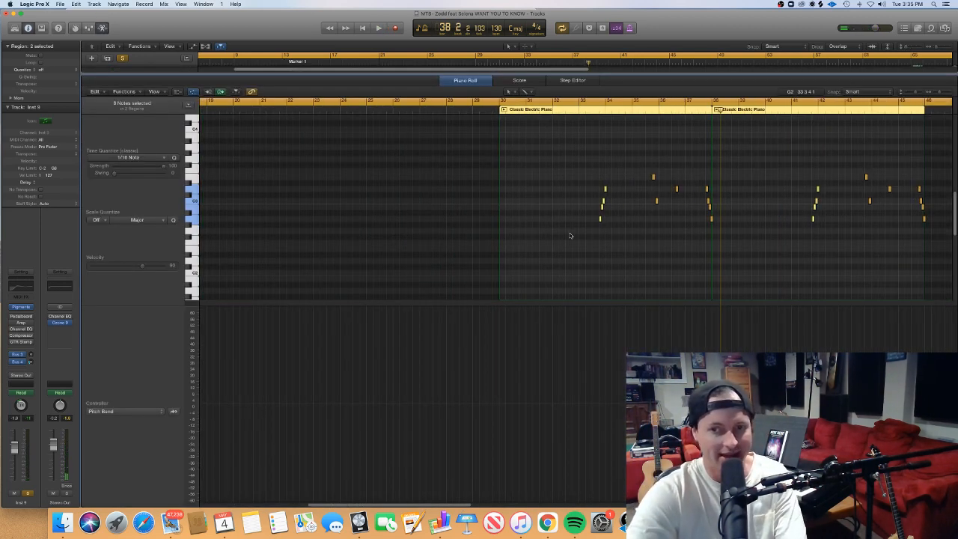
Examine the Inst 9 fill notes between bars 33 and 38 in the Piano Roll
key("super+Right")
key("super+Right")
scroll(570, 235, "right", 3)
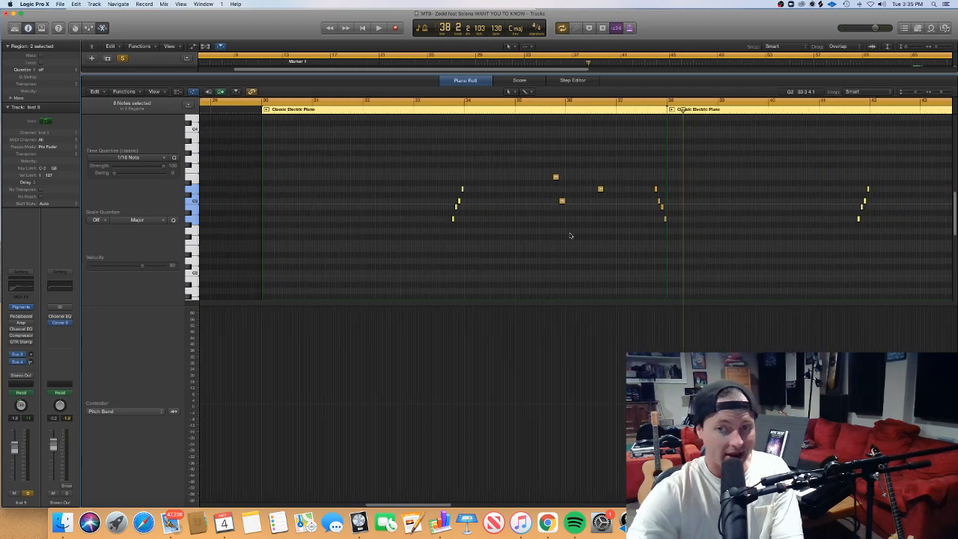
key("super+Right")
key("super+Right")
scroll(570, 236, "right", 3)
scroll(570, 236, "right", 2)
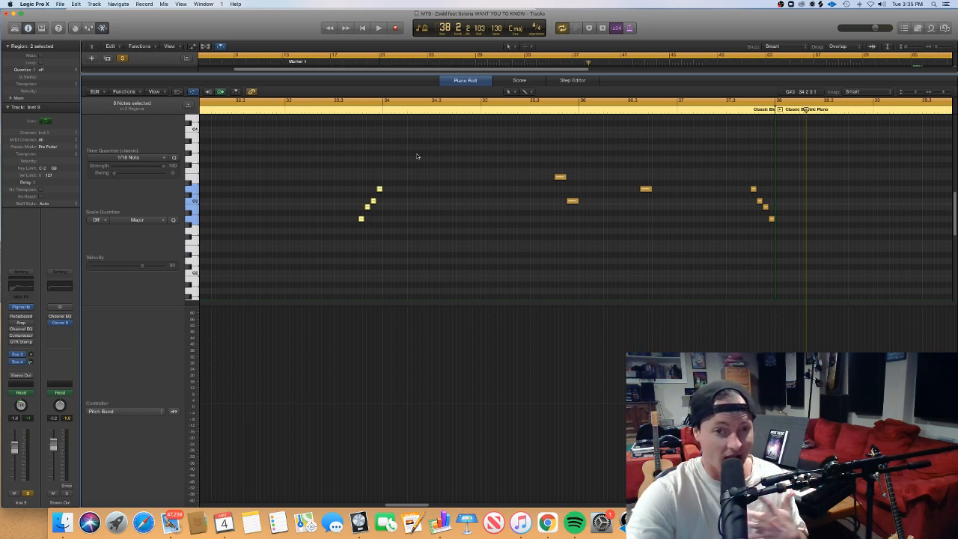
scroll(460, 225, "left", 5)
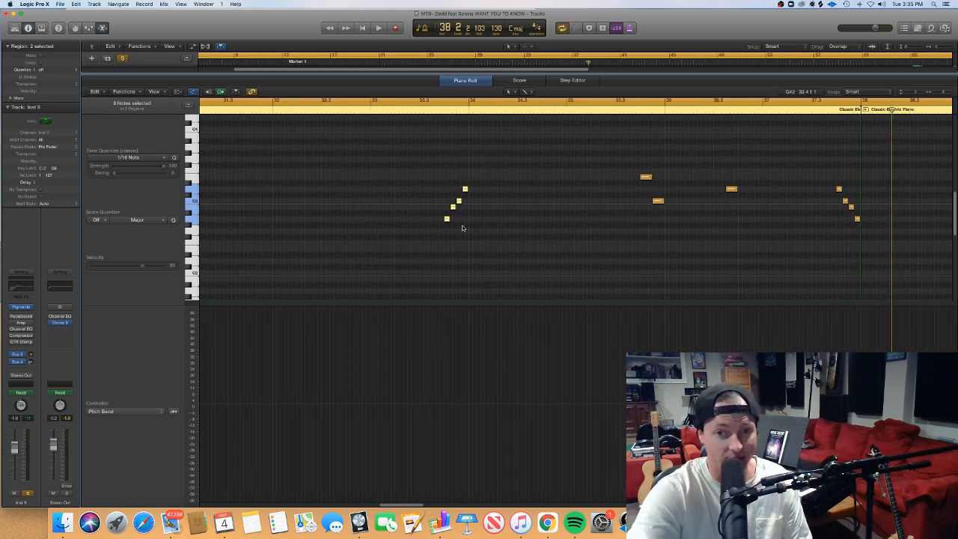
scroll(461, 227, "left", 3)
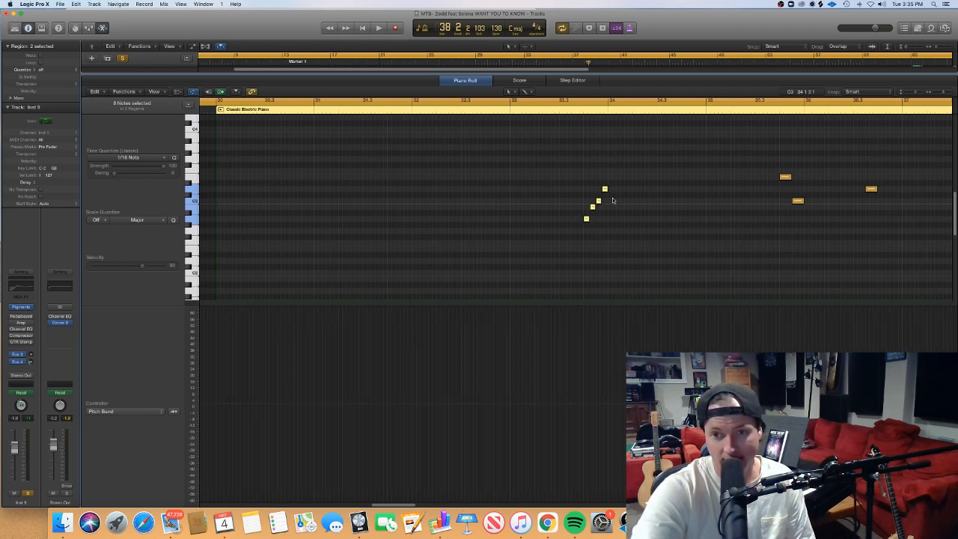
Examine the four-note ascending run just before bar 34 up close and its place within the first Inst 9 region
scroll(612, 200, "right", 3)
key("super+Right")
key("super+Right")
key("super+Right")
key("super+Right")
key("super+Right")
key("super+Right")
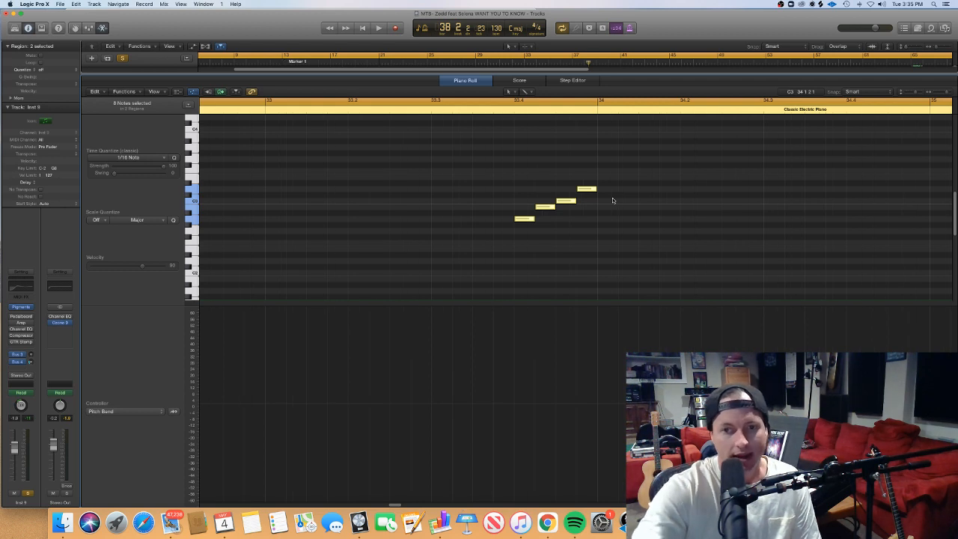
key("super+Left")
key("super+Left")
key("super+Left")
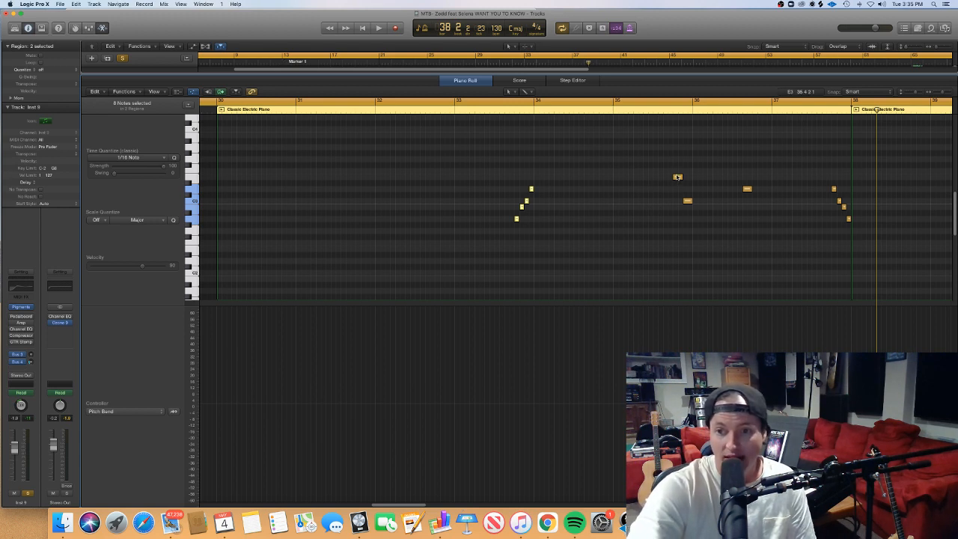
Audition the single note in bar 36, examine the descending run before bar 38, and compare the phrase with the second region
left_click(747, 187)
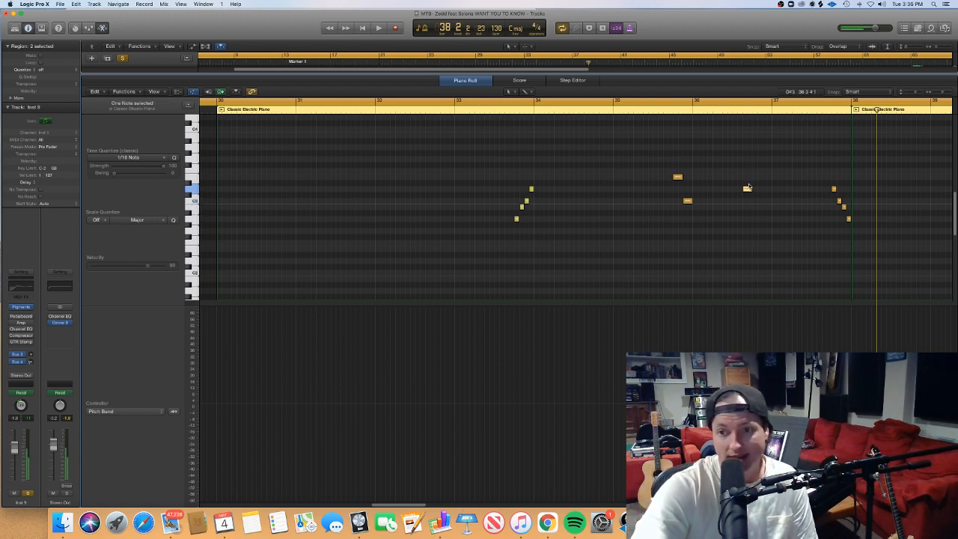
left_click(806, 191)
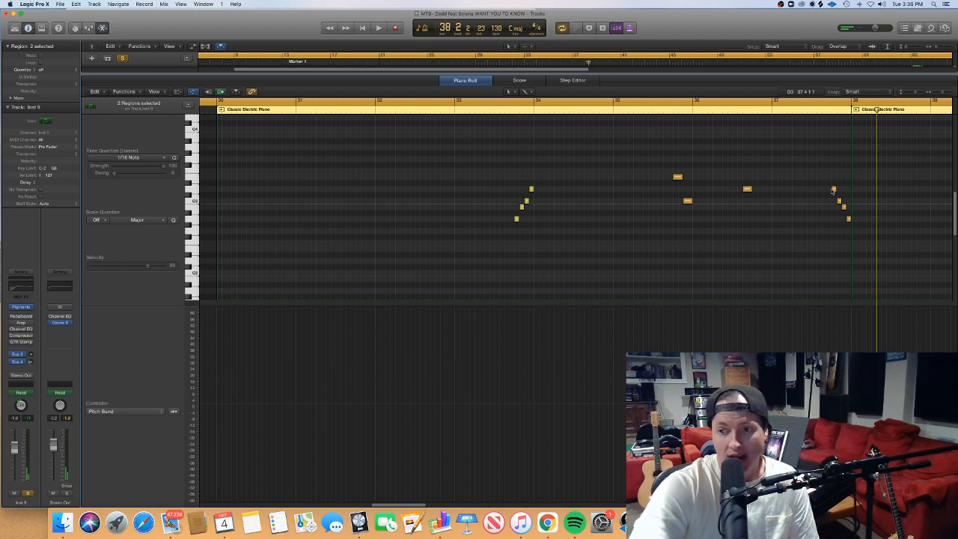
left_click(833, 190)
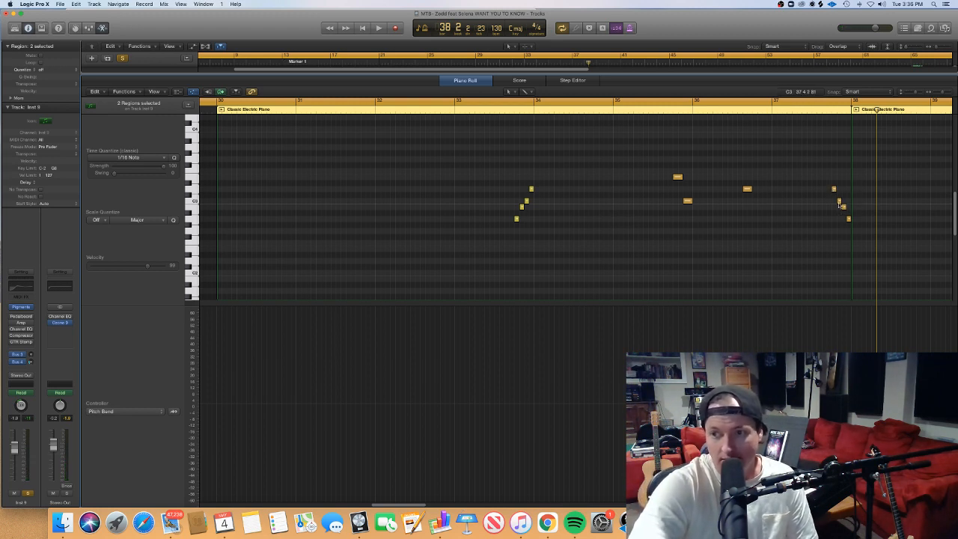
scroll(852, 223, "right", 10)
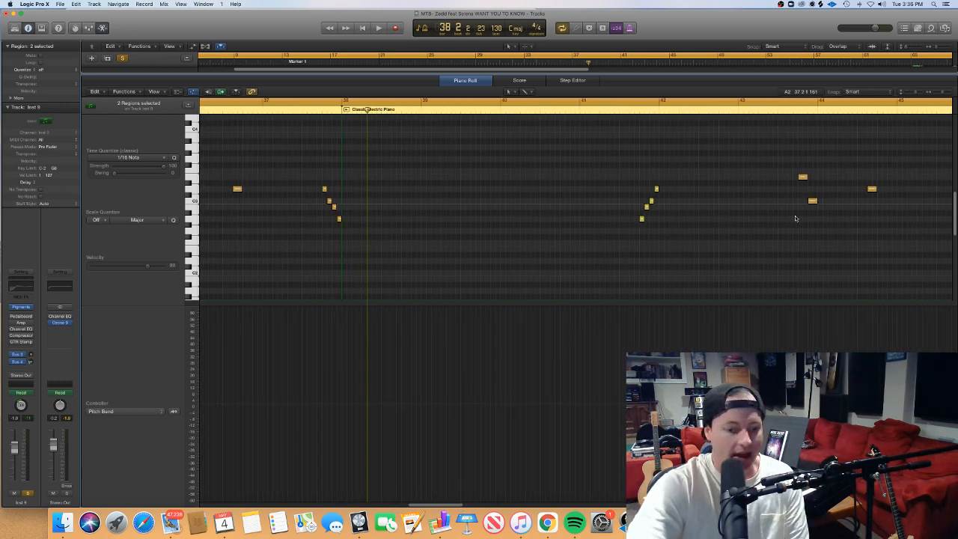
key("super+Left")
key("super+Left")
key("super+Left")
scroll(651, 198, "left", 3)
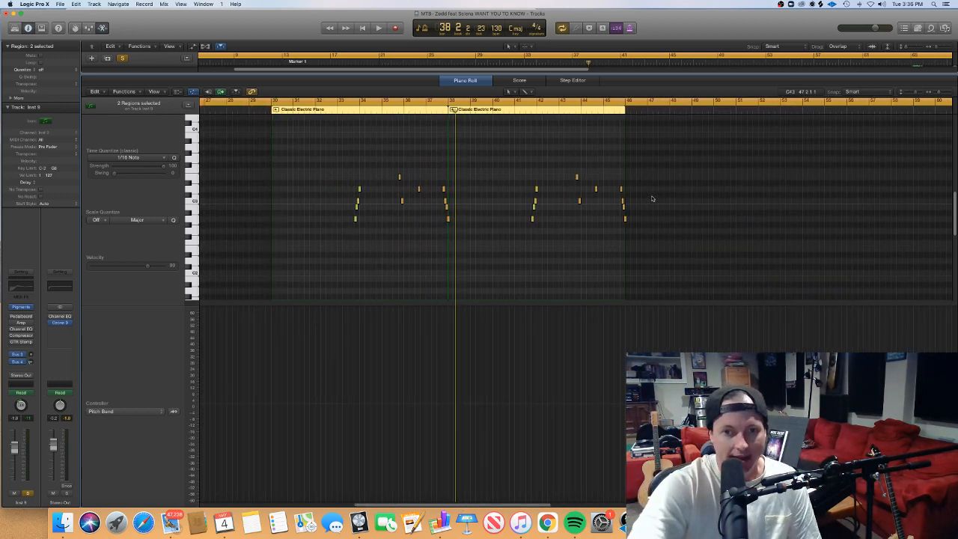
Return to the arrangement, turn off soloing and select Inst 9's two regions starting at bars 30 and 38
key("p")
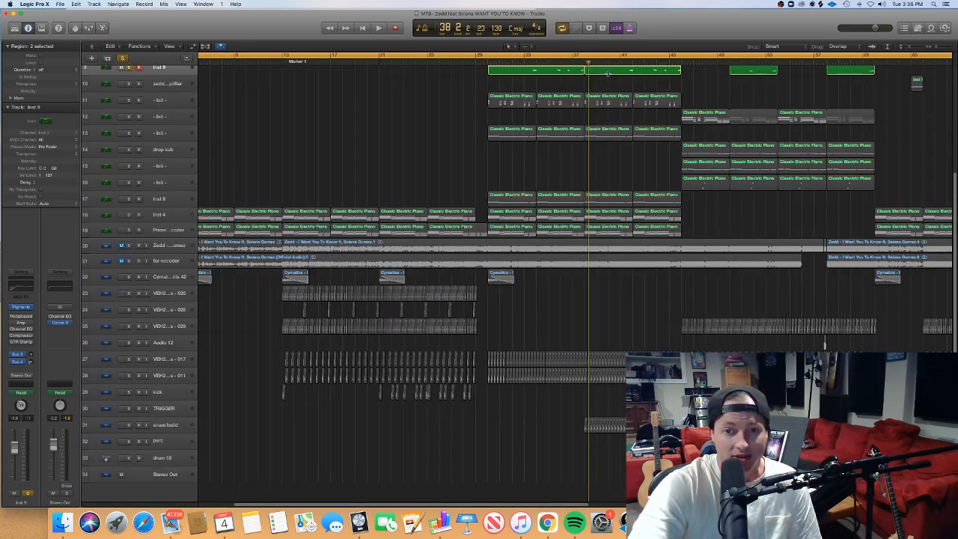
left_click(568, 175)
scroll(950, 193, "up", 5)
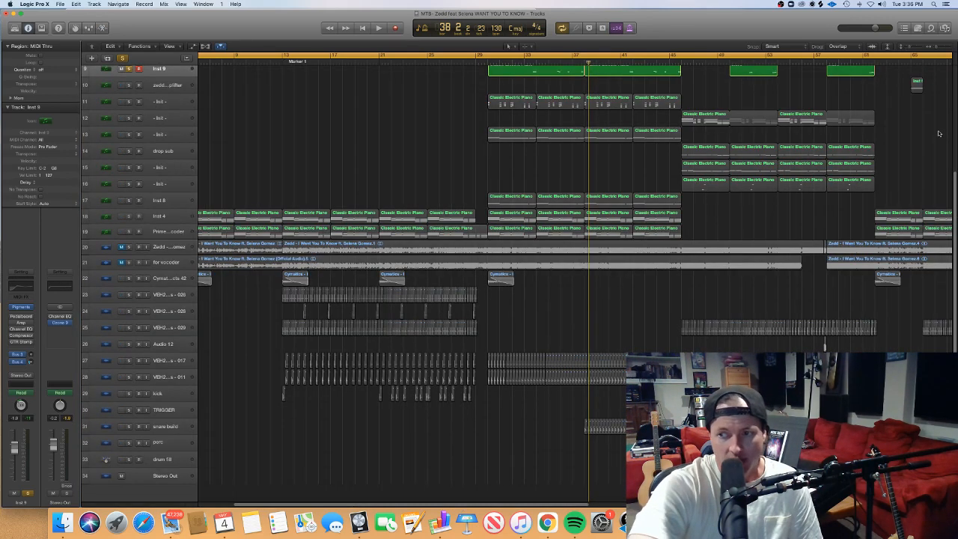
left_click(124, 58)
left_click_drag(533, 227, 632, 214)
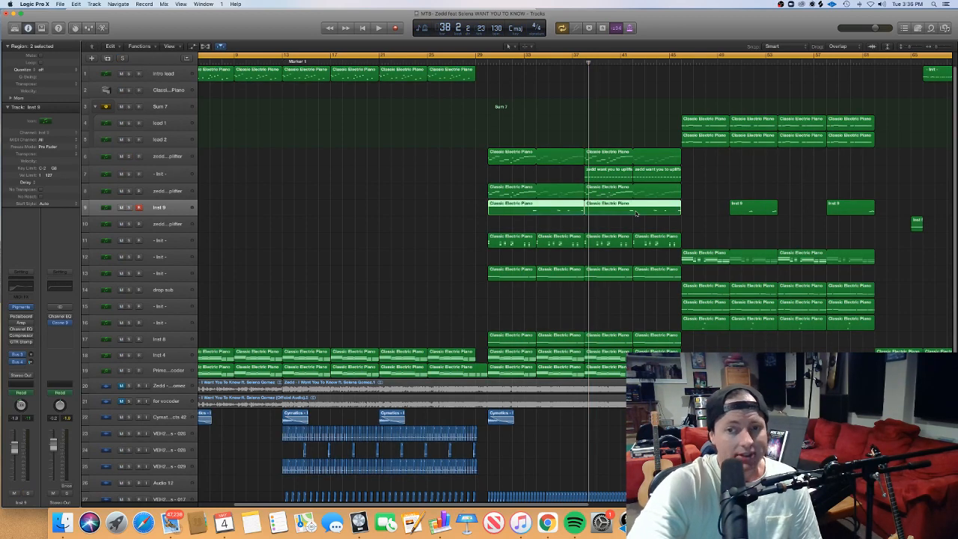
Examine both Inst 9 regions in the Piano Roll, auditioning the ascending run before bar 34 and its last note
key("p")
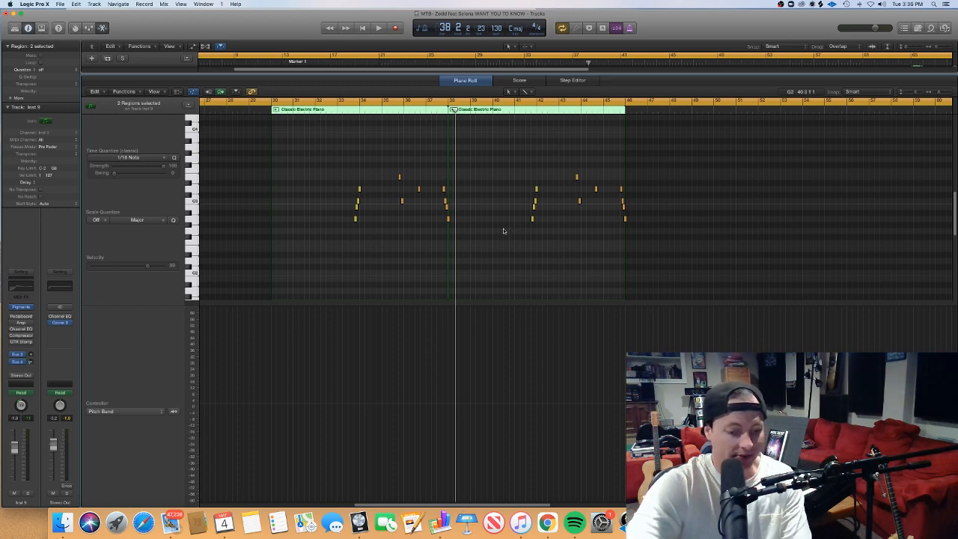
scroll(502, 230, "up", 5)
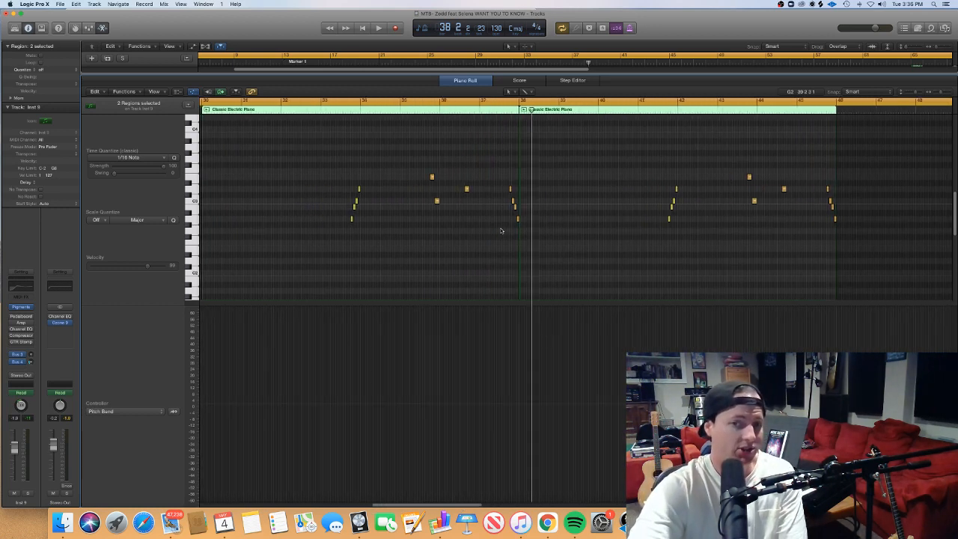
scroll(500, 231, "up", 3)
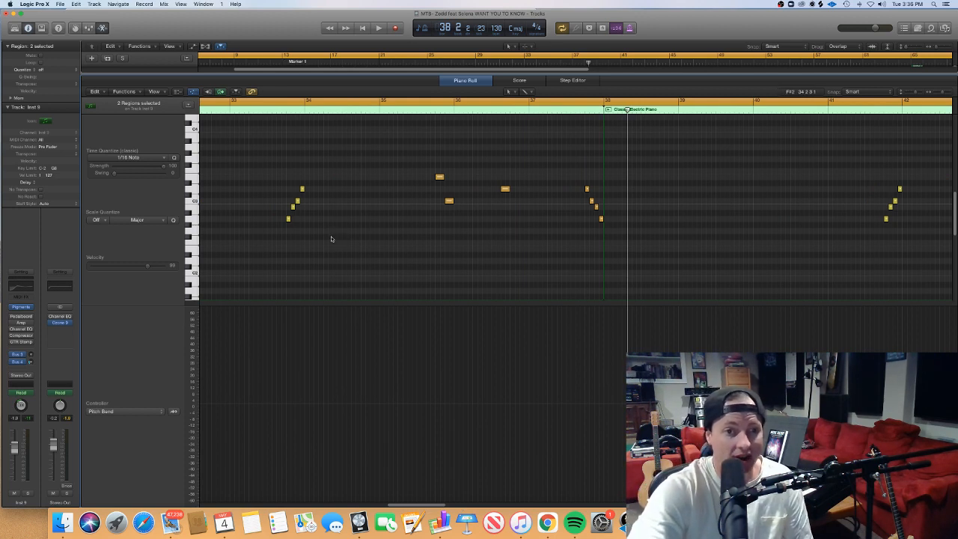
left_click_drag(325, 235, 277, 170)
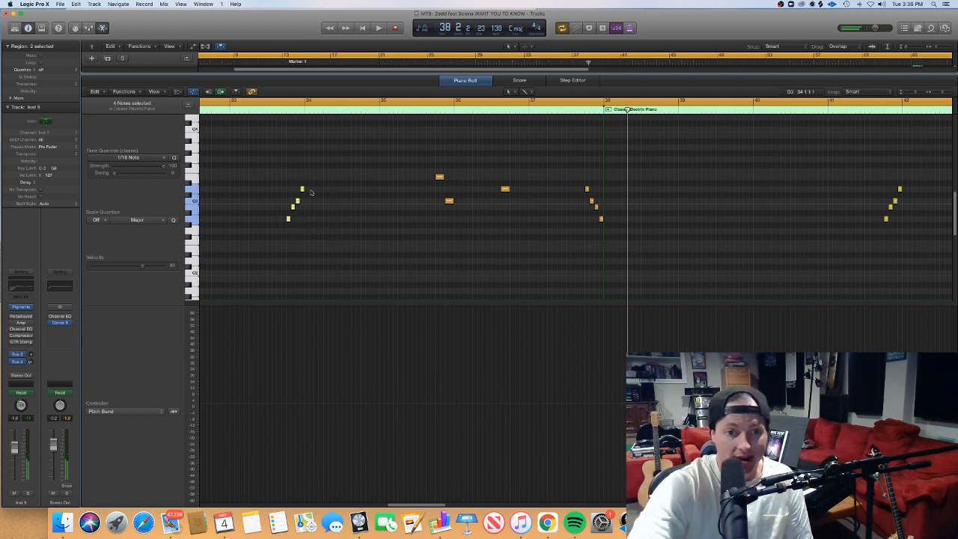
left_click_drag(341, 243, 283, 172)
left_click(302, 189)
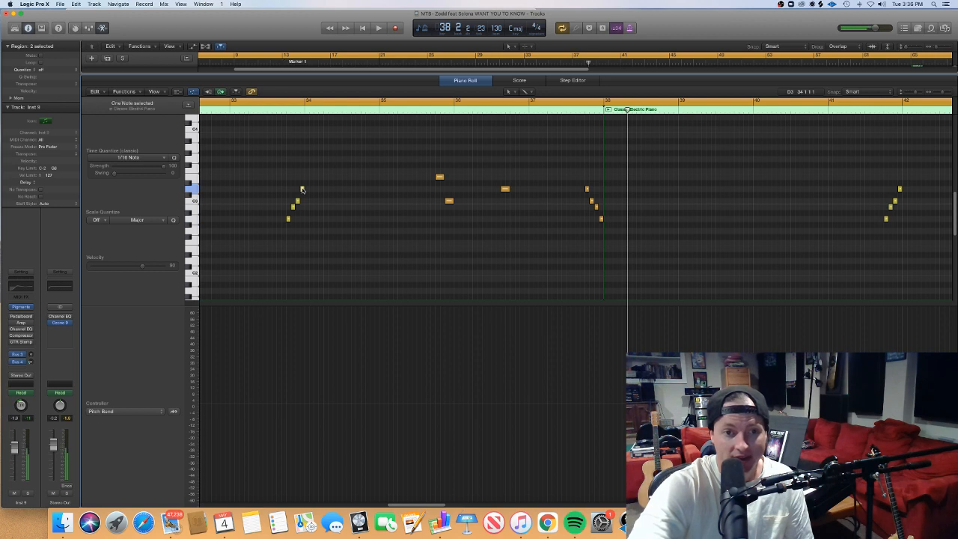
left_click(301, 190)
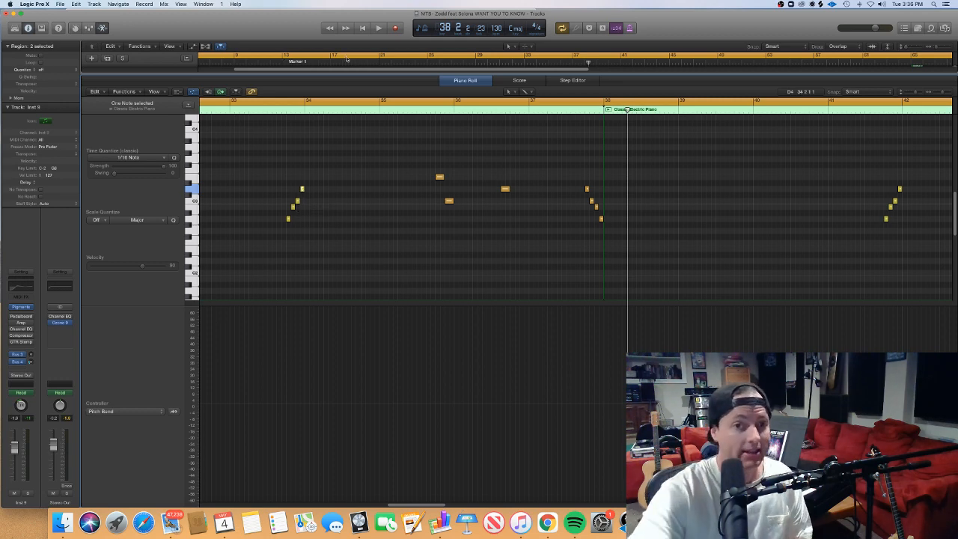
key("p")
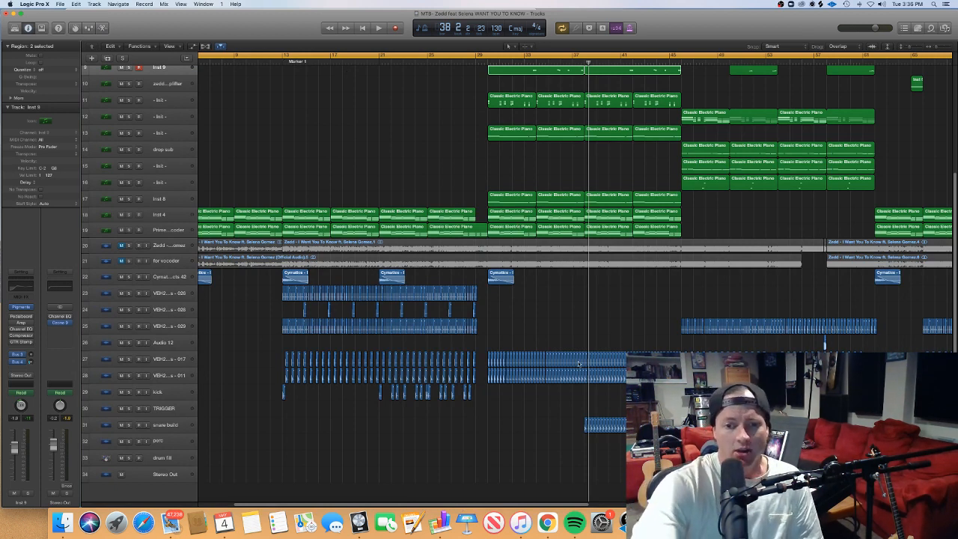
Locate the percussion hits at bar 30 and select the first three on tracks 27 and 28
key("super+Right")
key("super+Right")
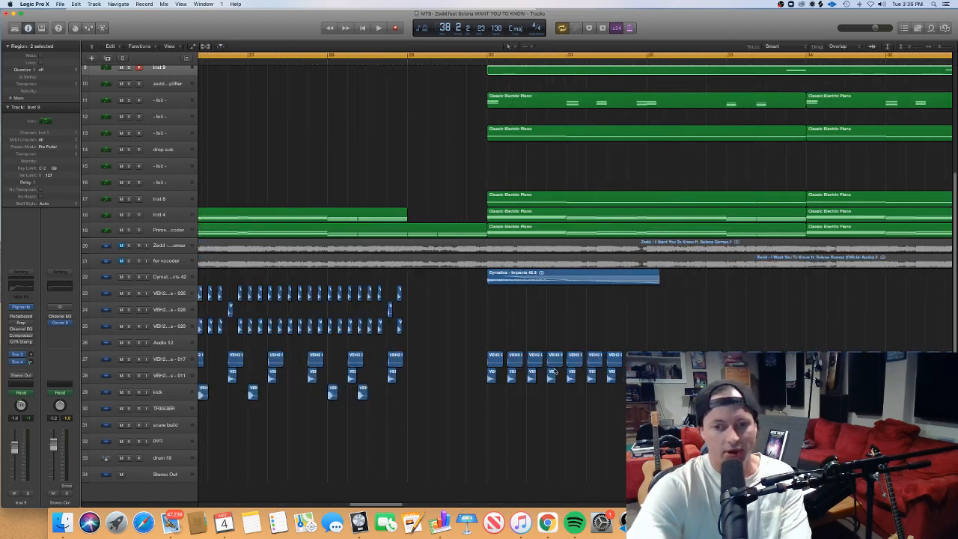
key("super+Left")
key("super+Left")
scroll(555, 372, "left", 2)
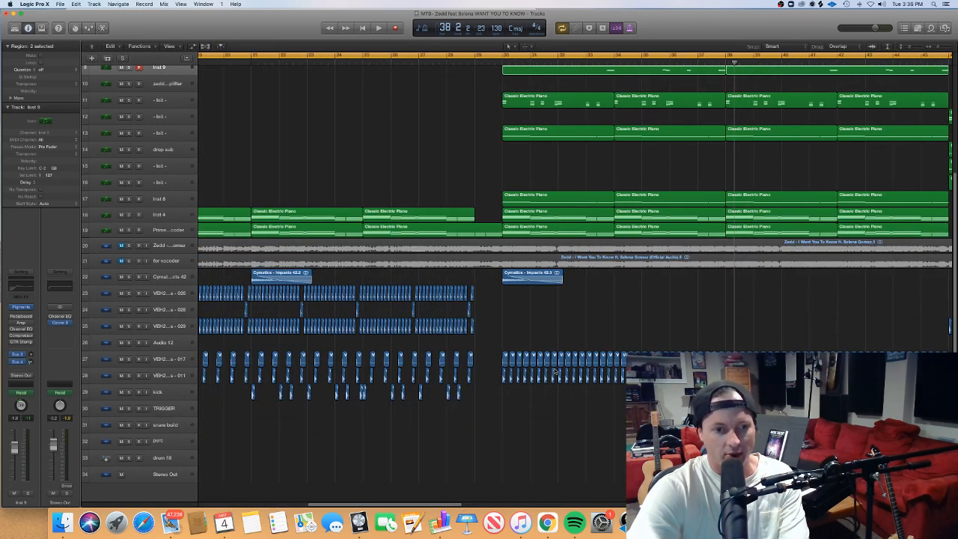
scroll(554, 371, "right", 1)
left_click_drag(497, 391, 519, 374)
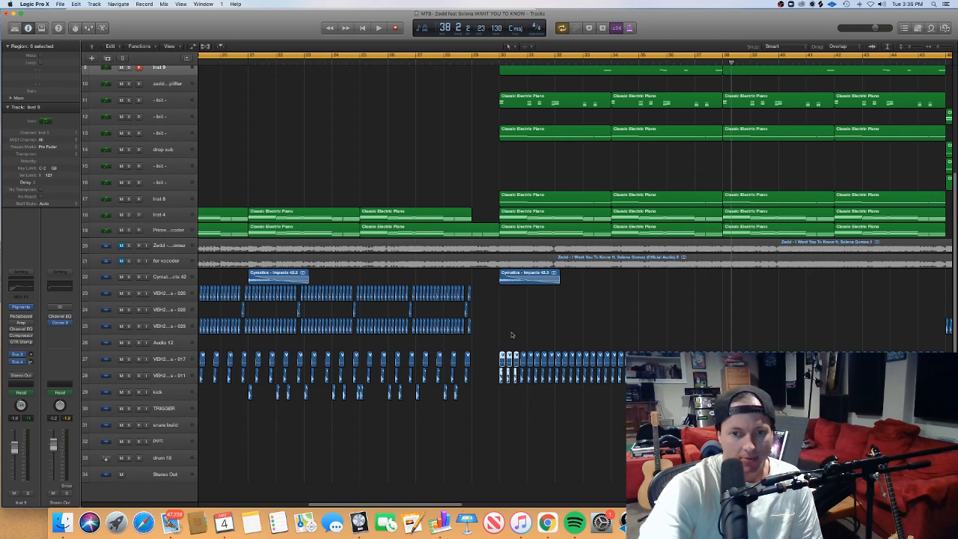
Play the arrangement from bar 30 to hear the percussion hits, stopping around bar 32
scroll(505, 325, "right", 6)
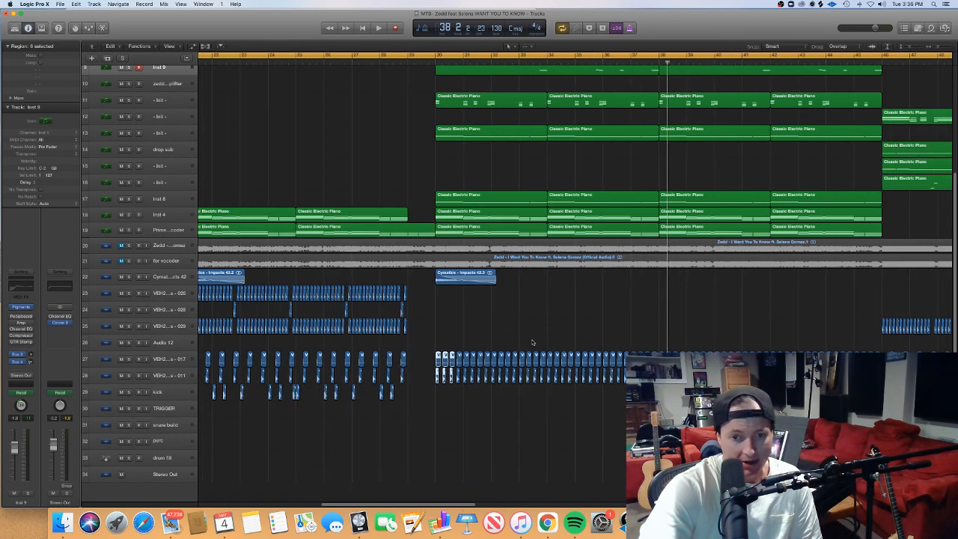
left_click(433, 58)
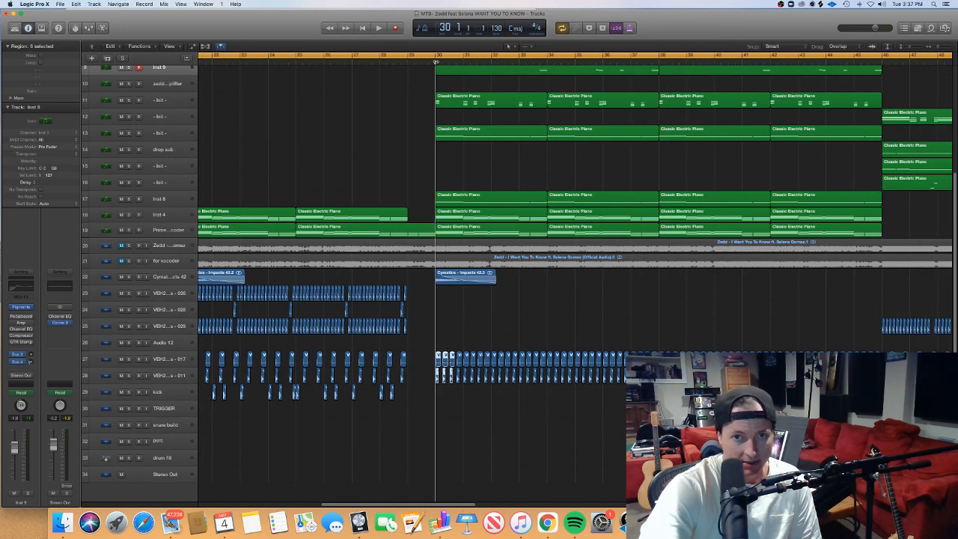
key("space")
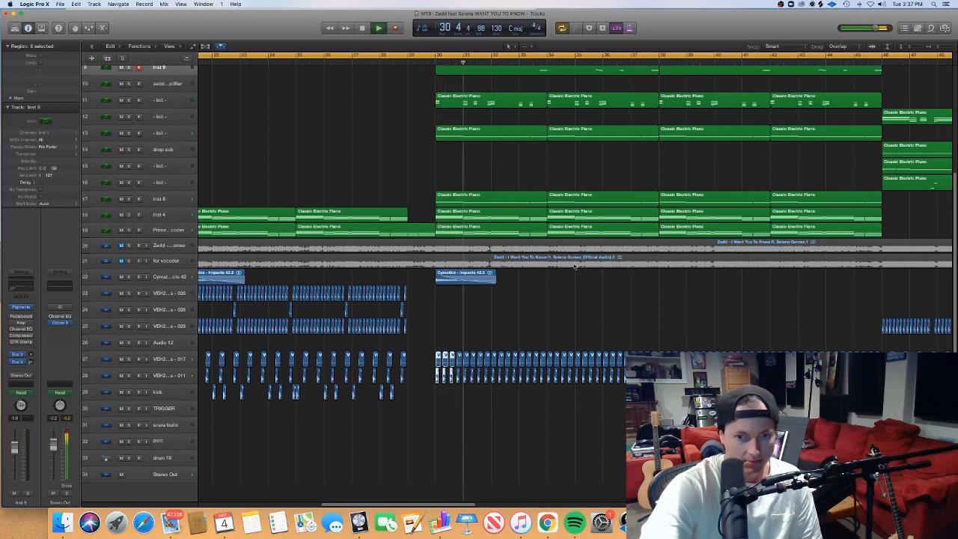
key("space")
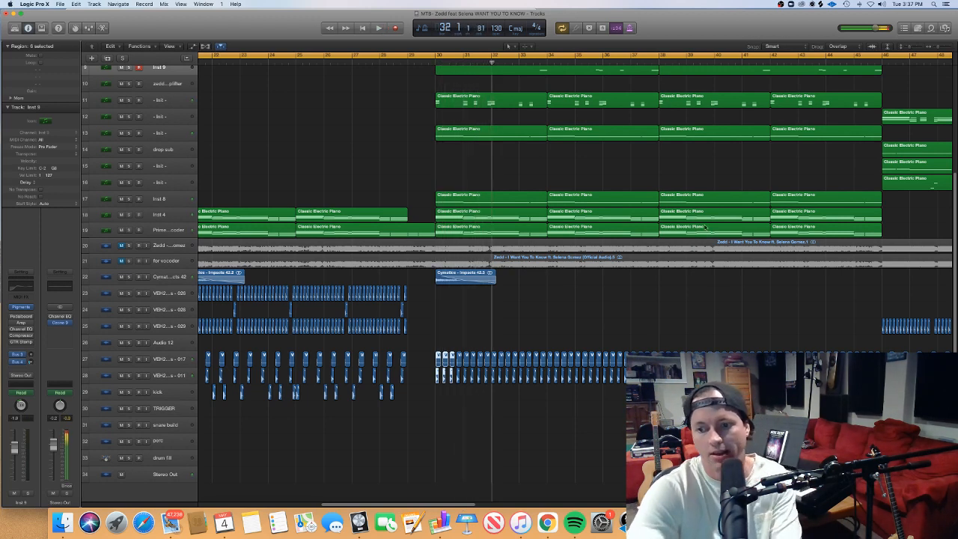
Examine the snare build hits starting at bar 38 by selecting them as a group
key("super+Right")
scroll(703, 229, "right", 5)
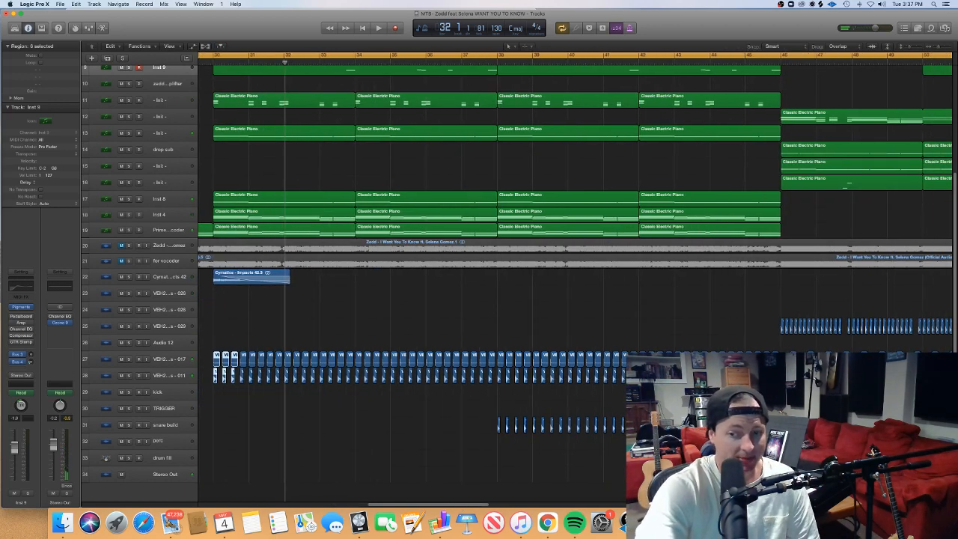
left_click(645, 441)
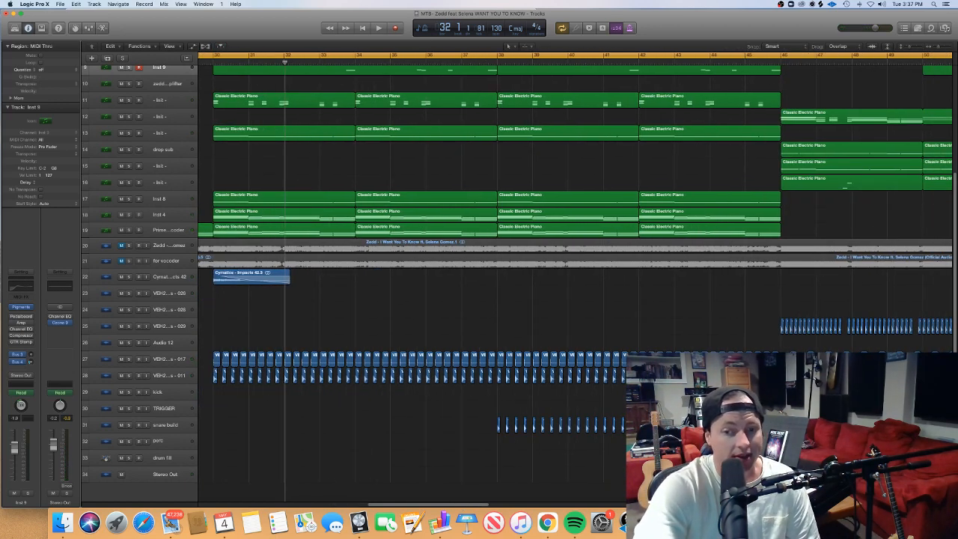
left_click_drag(624, 443, 492, 434)
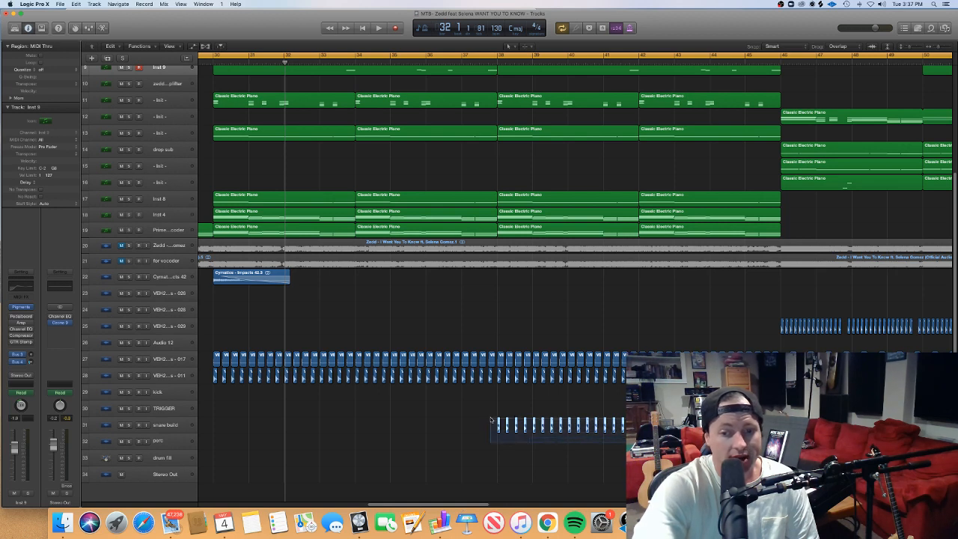
left_click(644, 443)
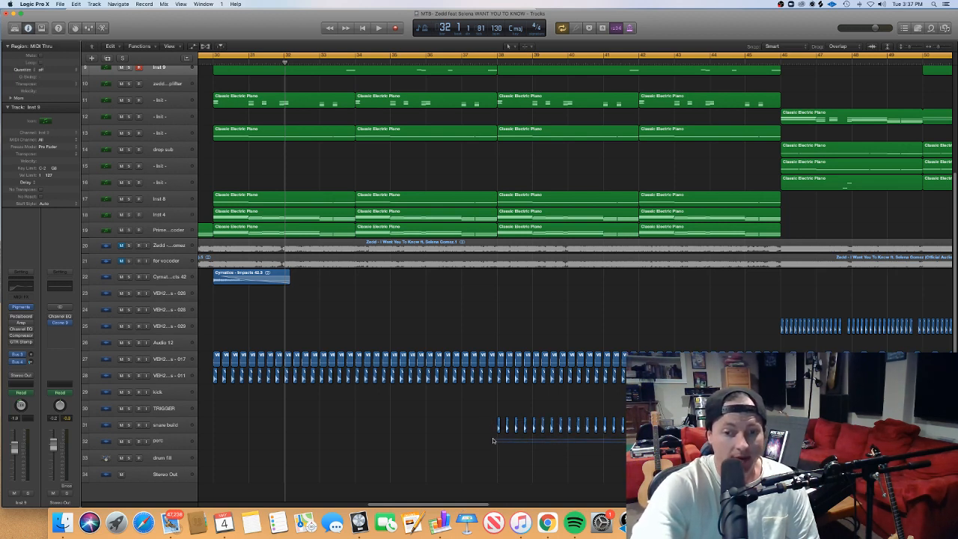
Single out the snare build hits between about bars 42 and 44, then clear the selection
left_click_drag(709, 441, 641, 428)
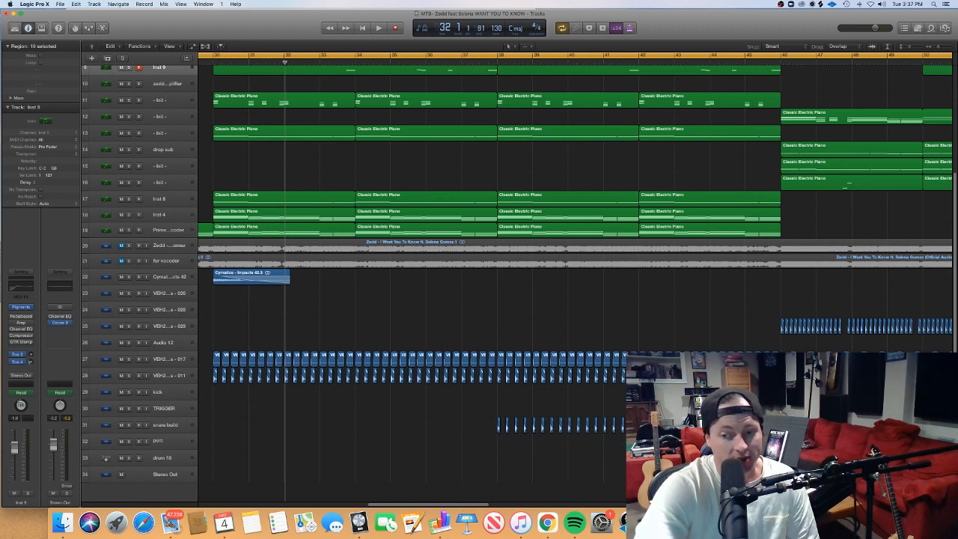
left_click(673, 443)
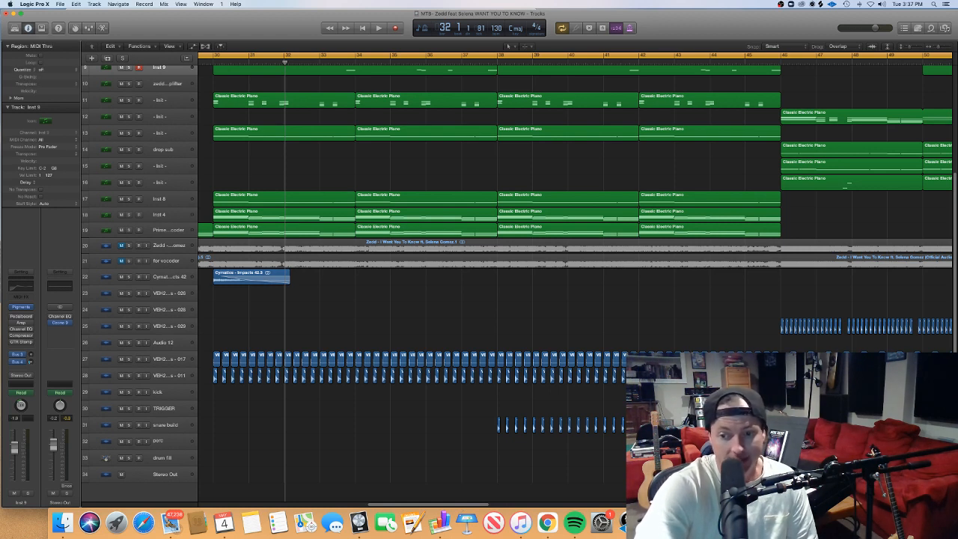
left_click_drag(711, 441, 637, 426)
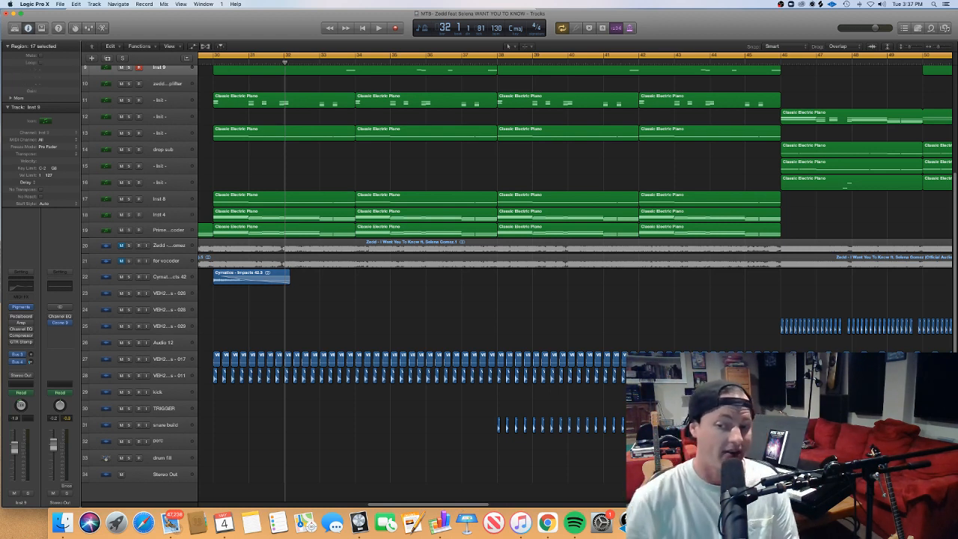
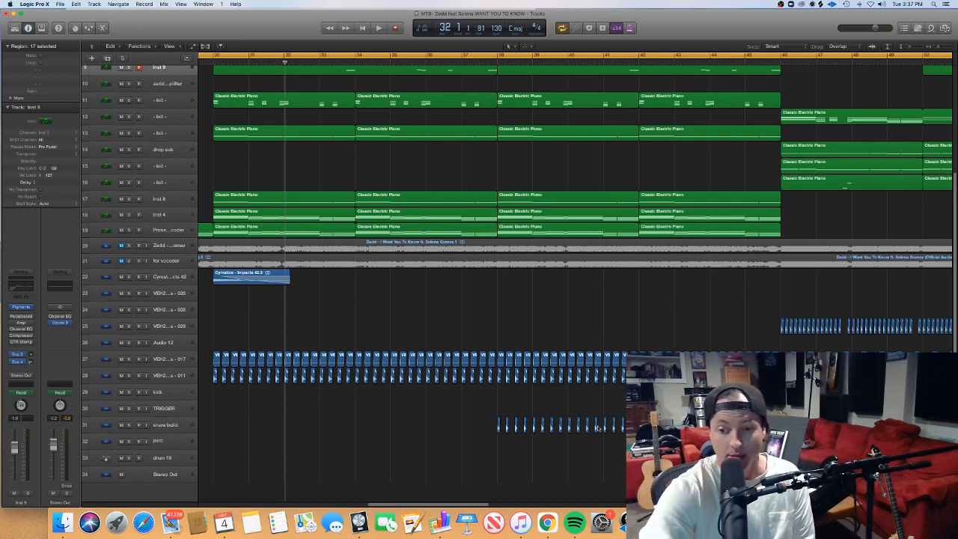
left_click(737, 442)
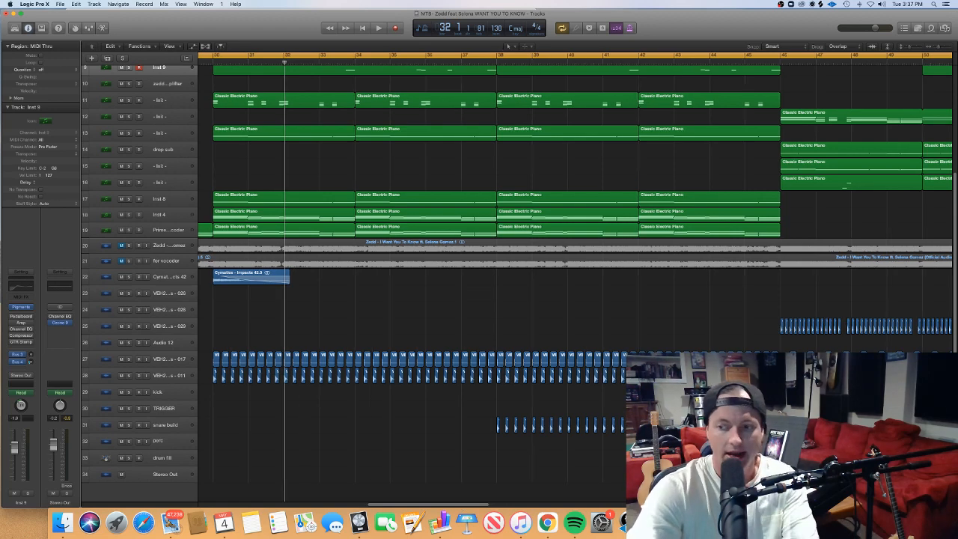
Examine the repeated notes of track 7's two uplifter regions, bars 38 to 46, in the Piano Roll
scroll(816, 381, "up", 5)
key("super+Left")
key("super+Left")
key("super+Left")
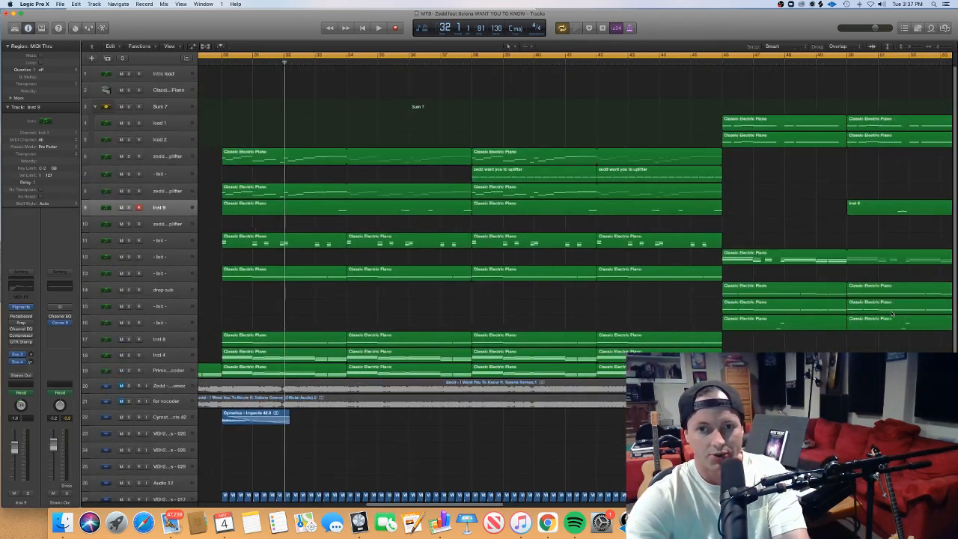
key("super+Left")
left_click_drag(479, 172, 378, 178)
double_click(379, 178)
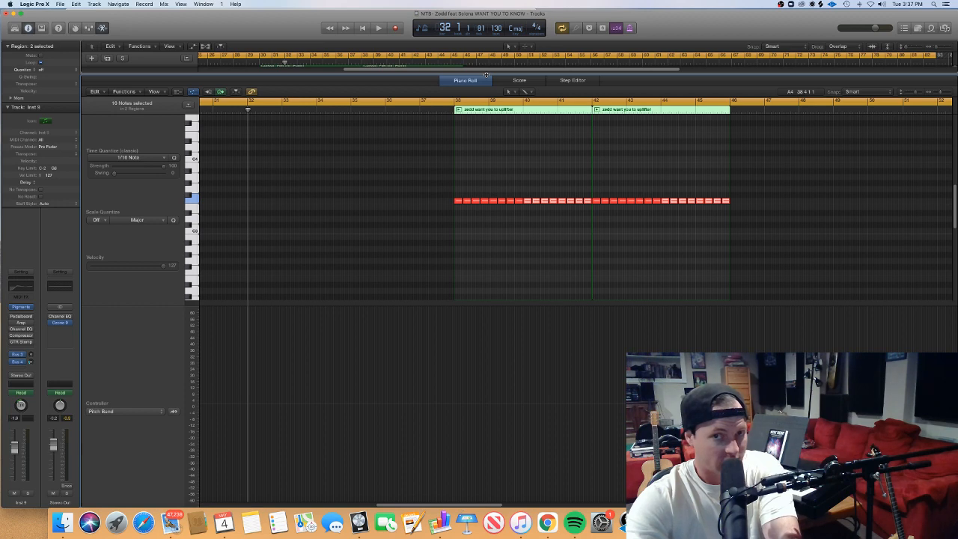
key("p")
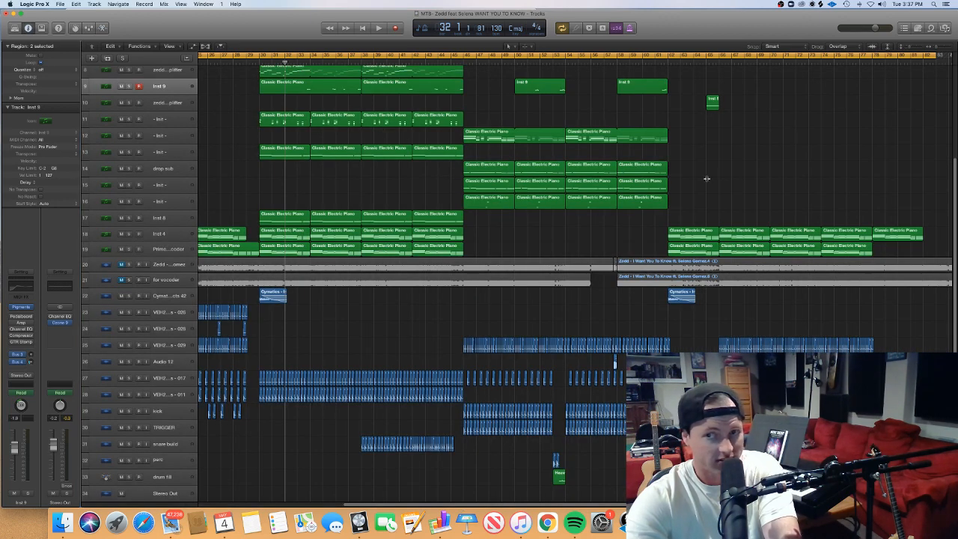
Inspect the Serum patch on track 7, including its LFO 1 shape, and close the plugin window
scroll(955, 213, "up", 5)
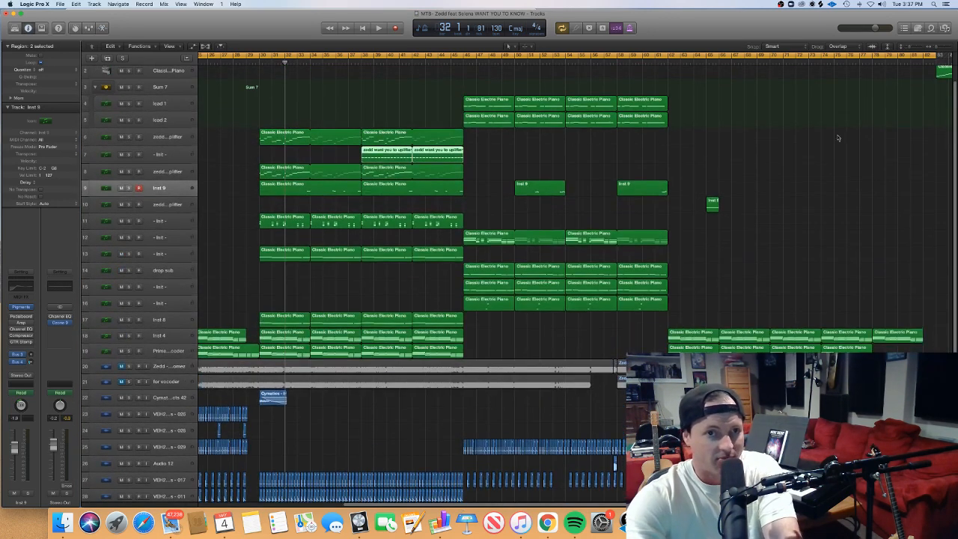
left_click(180, 156)
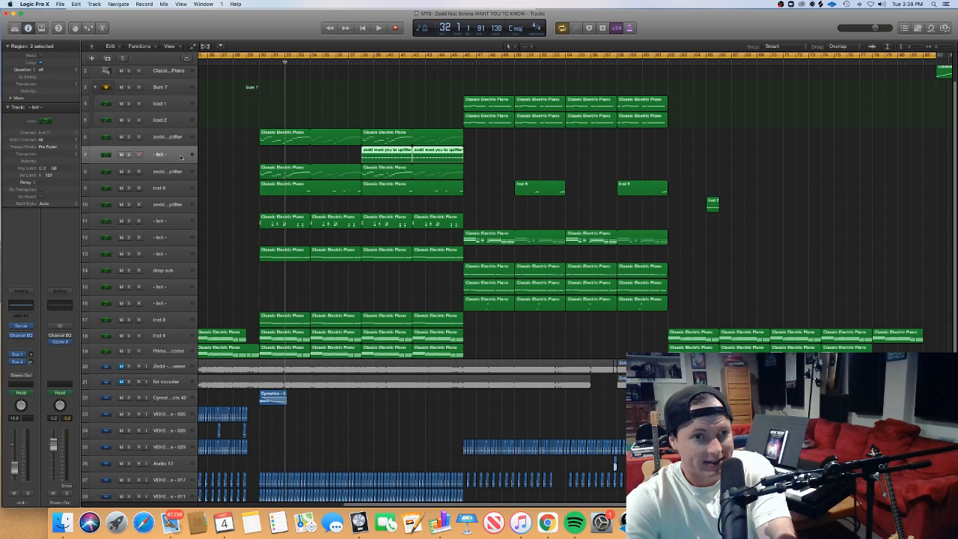
left_click(19, 326)
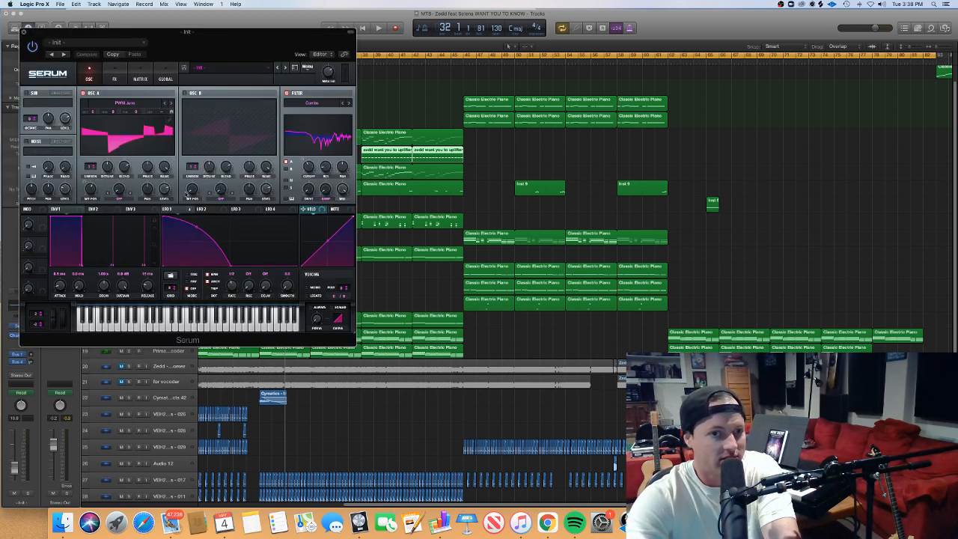
left_click(189, 210)
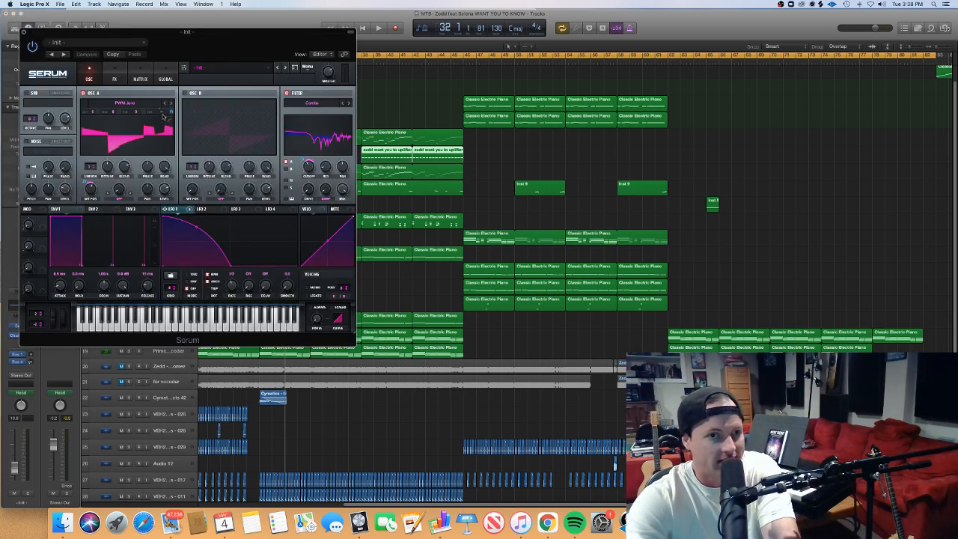
left_click(25, 32)
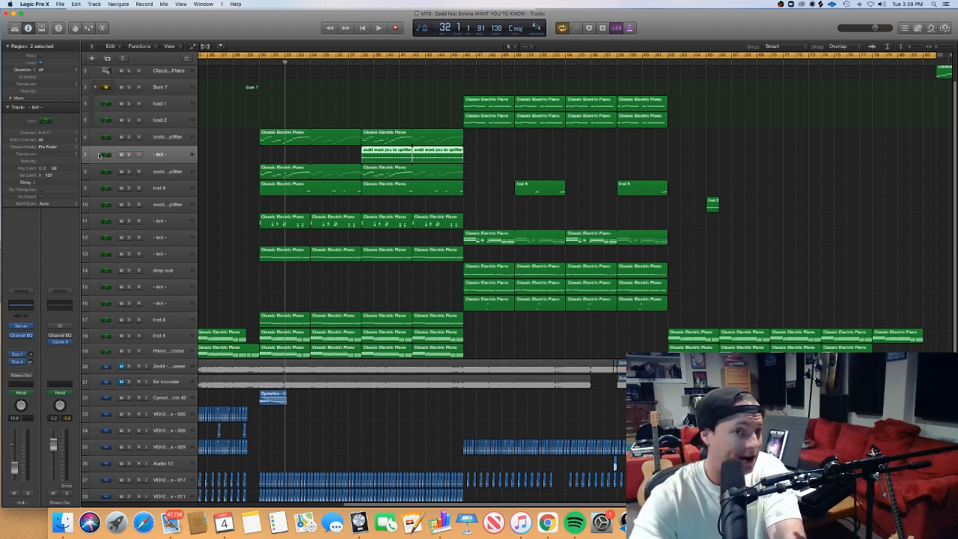
Play track 7's uplifter in solo from bar 38, and clear the solo after listening
left_click(129, 154)
left_click(361, 67)
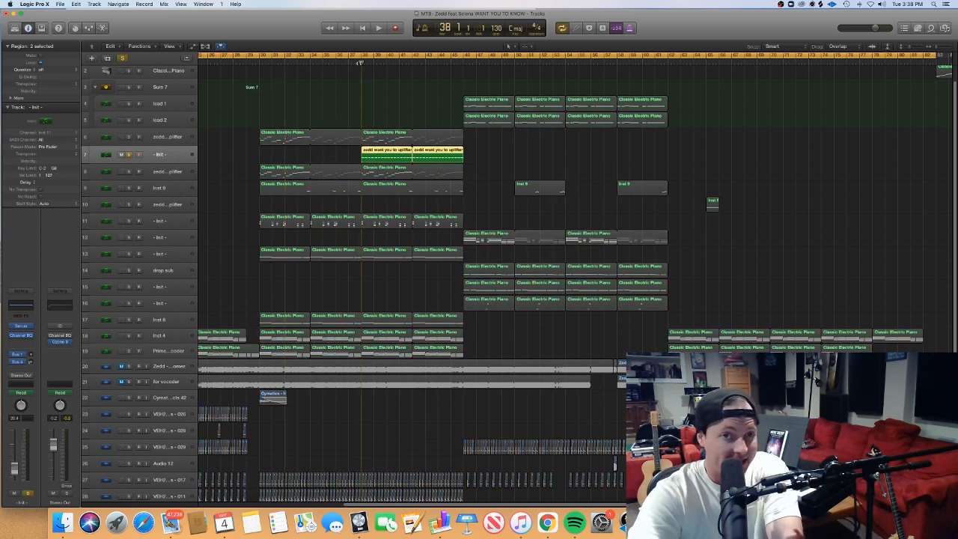
key("space")
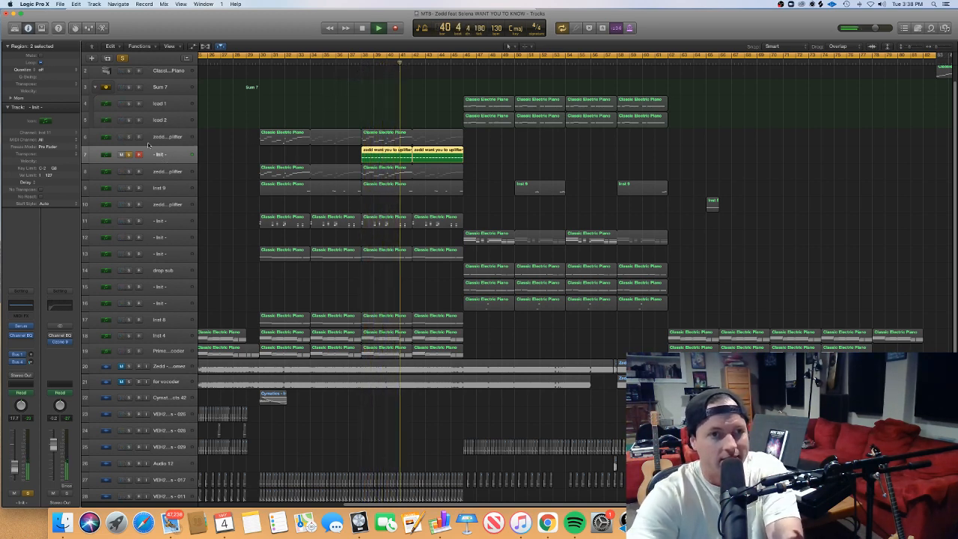
key("space")
left_click(121, 58)
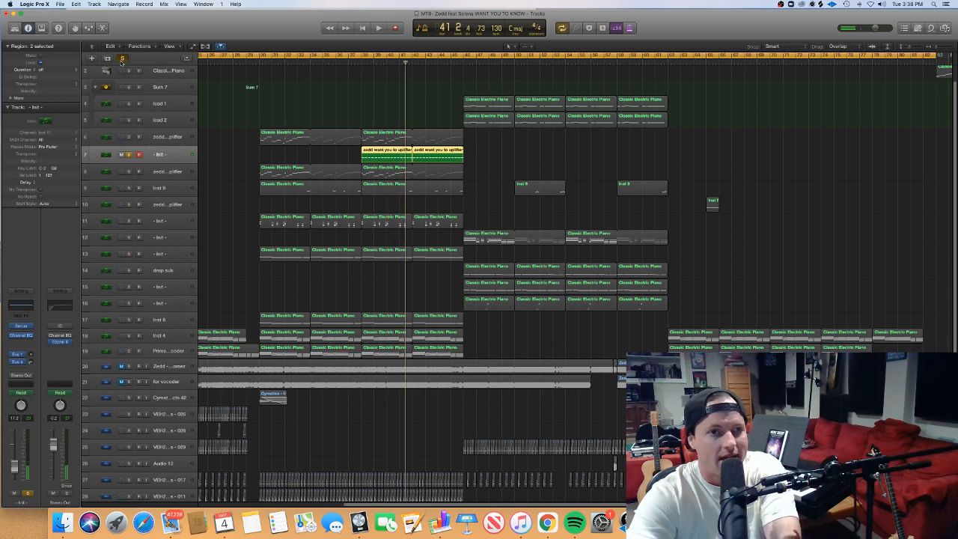
Place the playhead at bar 46 and set the cycle range to bars 46 to 62
key("Return")
key("space")
key("space")
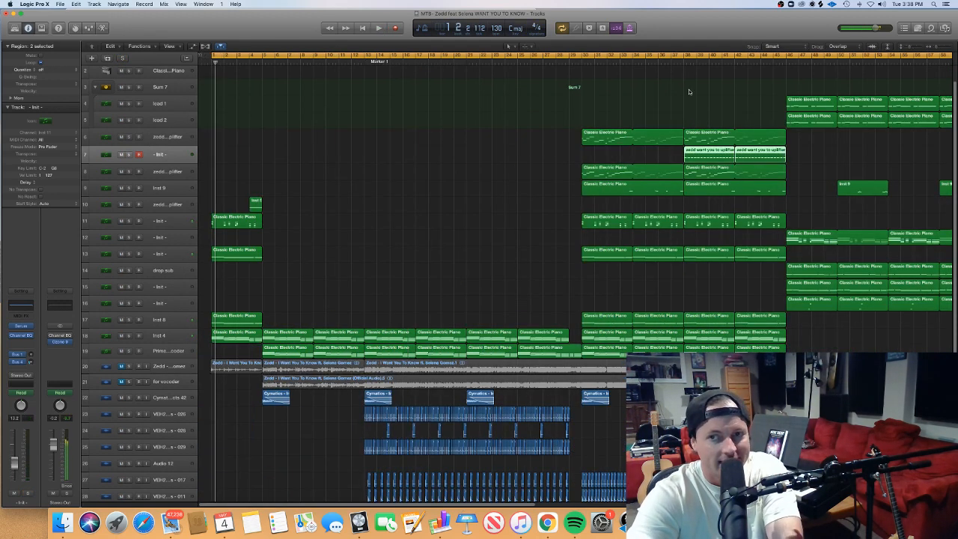
scroll(684, 184, "right", 8)
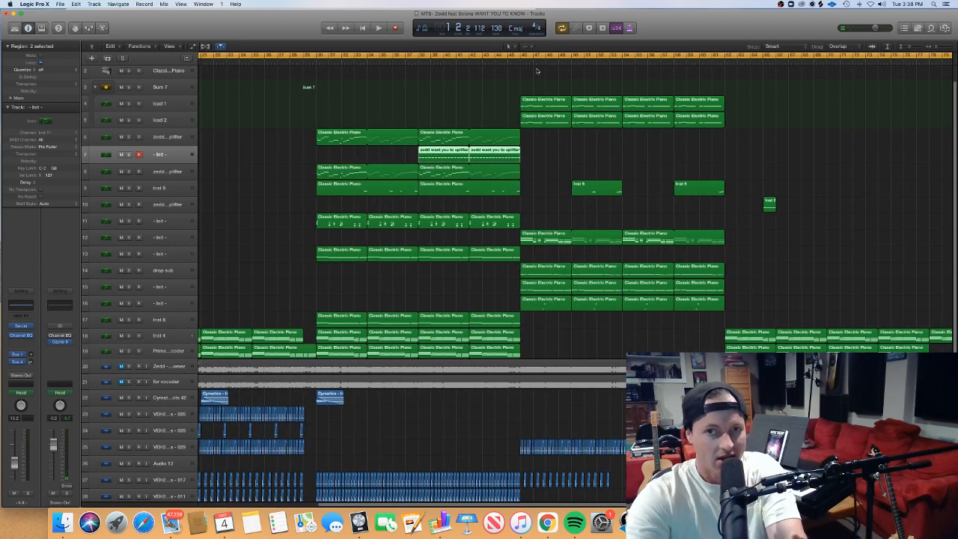
left_click(519, 61)
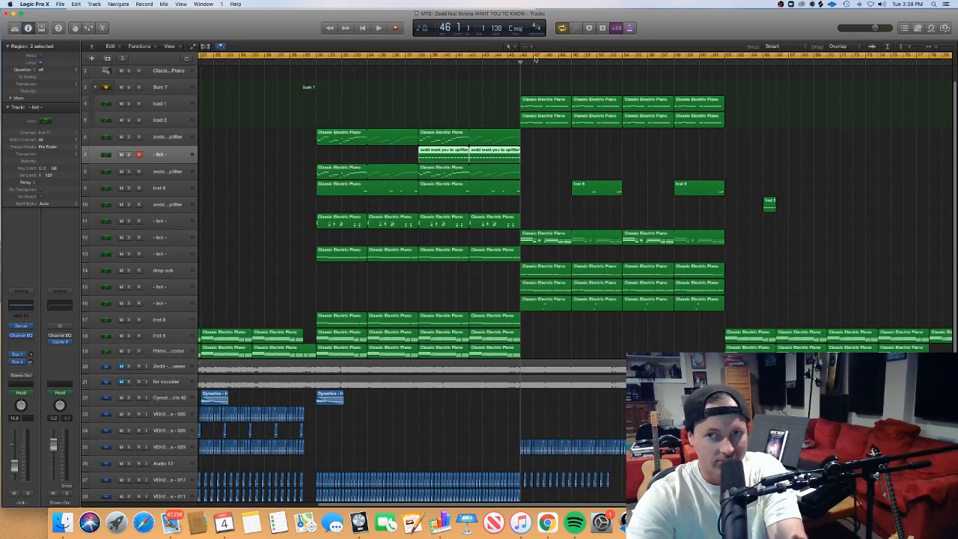
left_click_drag(522, 54, 726, 91)
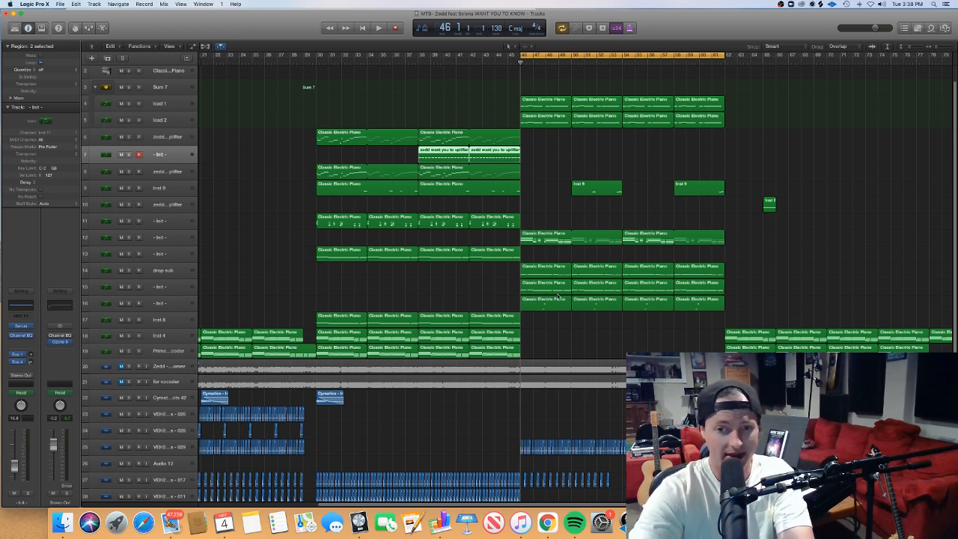
Single out the drop sub regions on track 14 between bars 46 and 62, and clear the selection
left_click(495, 282)
left_click(187, 271)
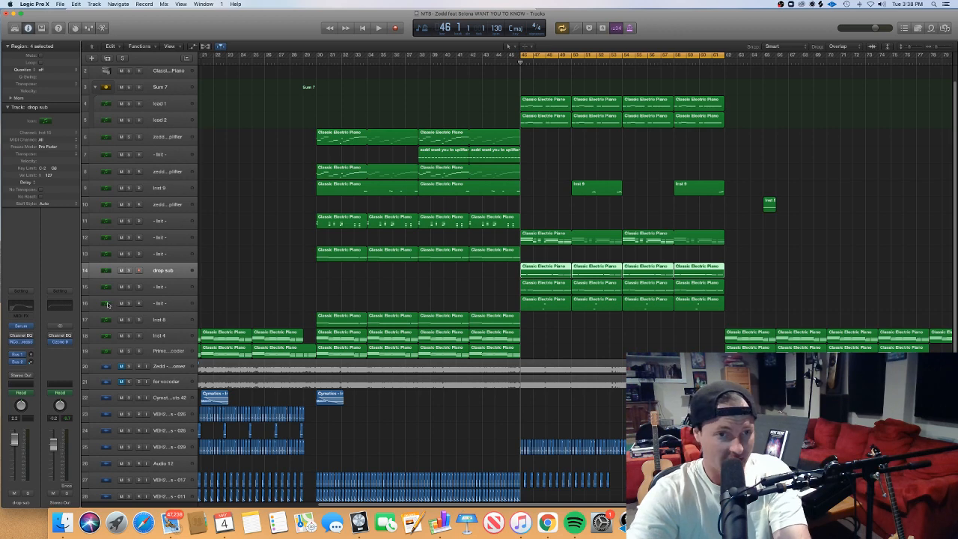
left_click(663, 161)
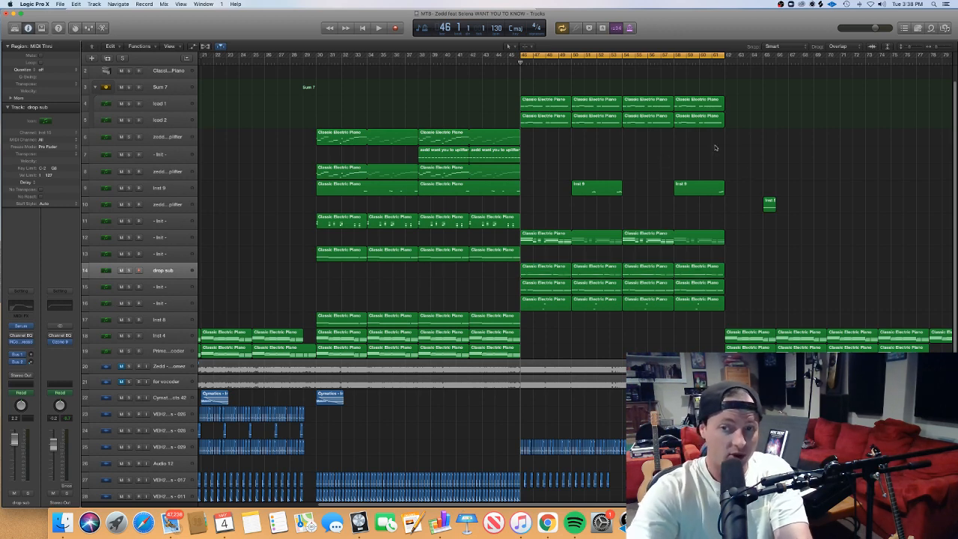
Open the lead 1 regions of bars 46 to 62 in the Piano Roll, with the first phrases in view
scroll(902, 76, "up", 1)
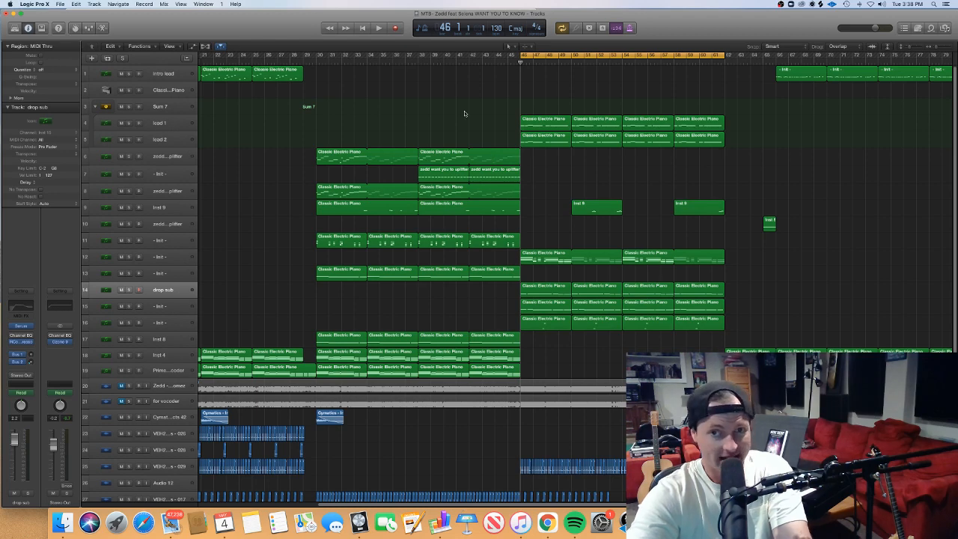
left_click_drag(464, 112, 746, 129)
key("p")
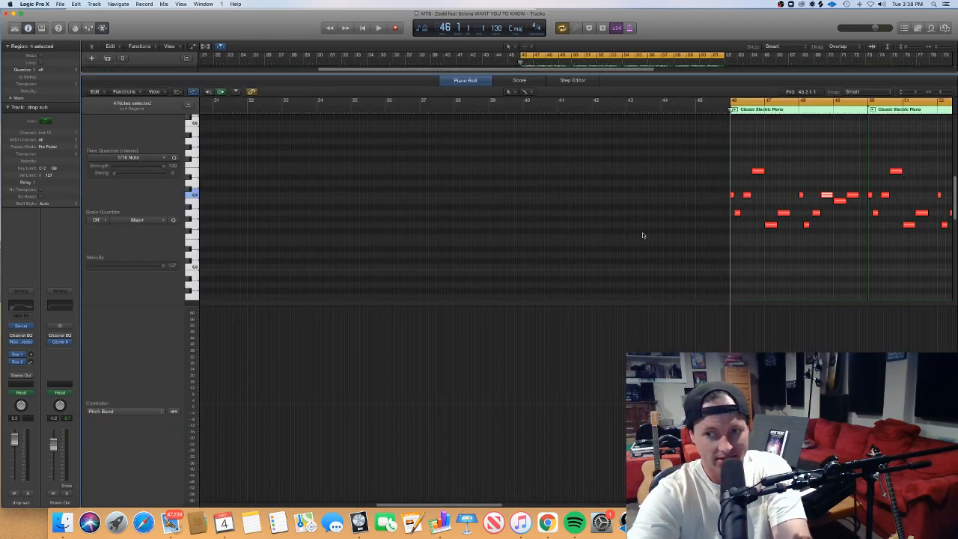
scroll(643, 236, "right", 5)
key("super+Right")
key("super+Right")
scroll(643, 236, "right", 6)
scroll(644, 236, "left", 2)
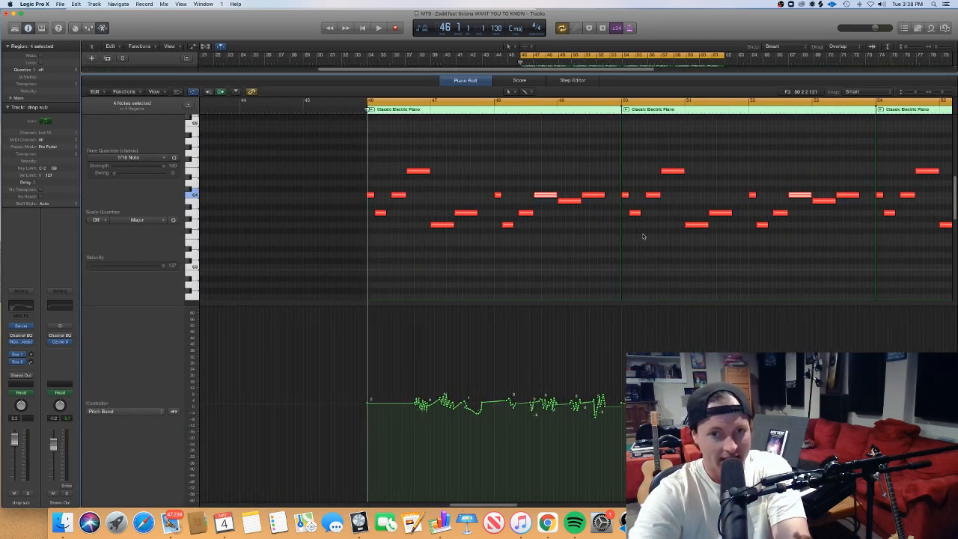
Examine the lead 1 melody's opening notes from bar 46 and its closing notes in bars 48 and 49, and close the Piano Roll
left_click_drag(474, 257, 367, 156)
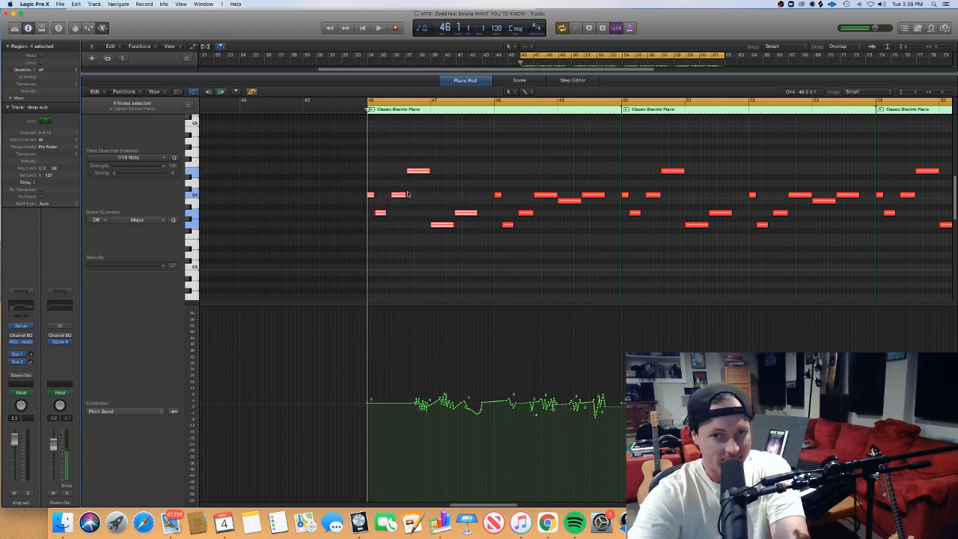
left_click(447, 185)
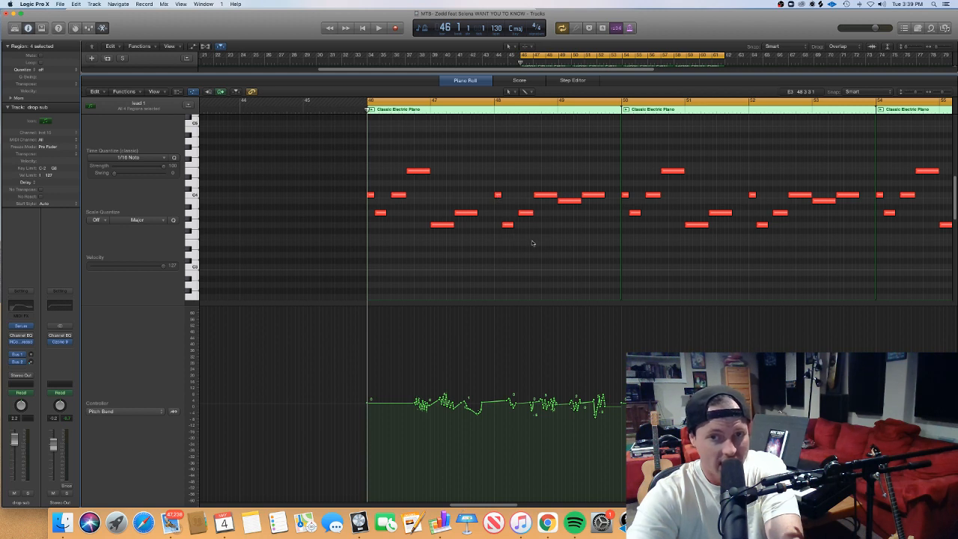
left_click_drag(532, 239, 505, 199)
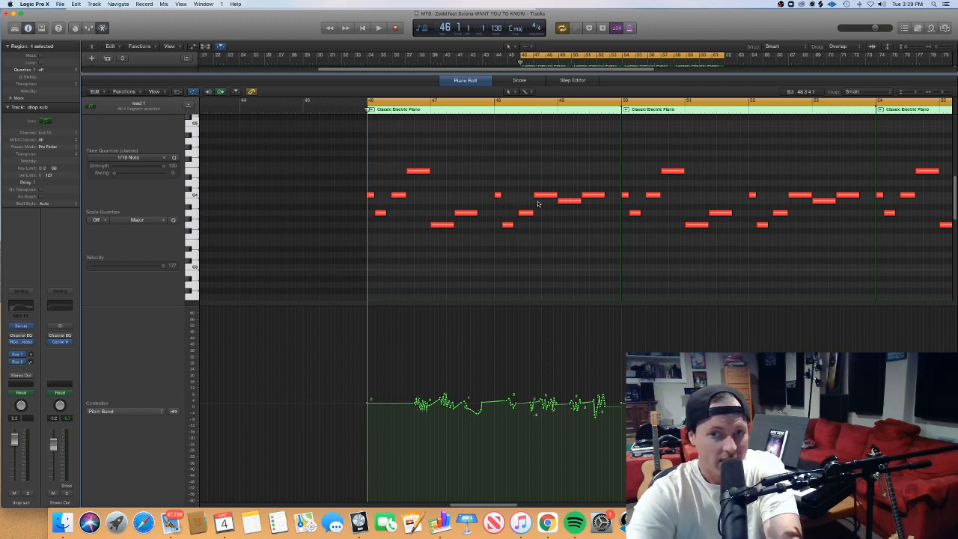
left_click(541, 196)
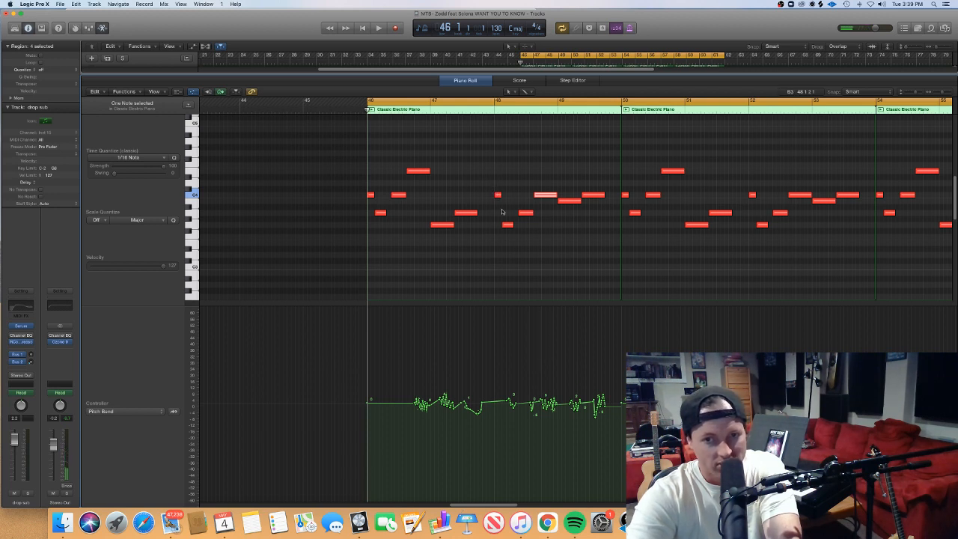
left_click(545, 206)
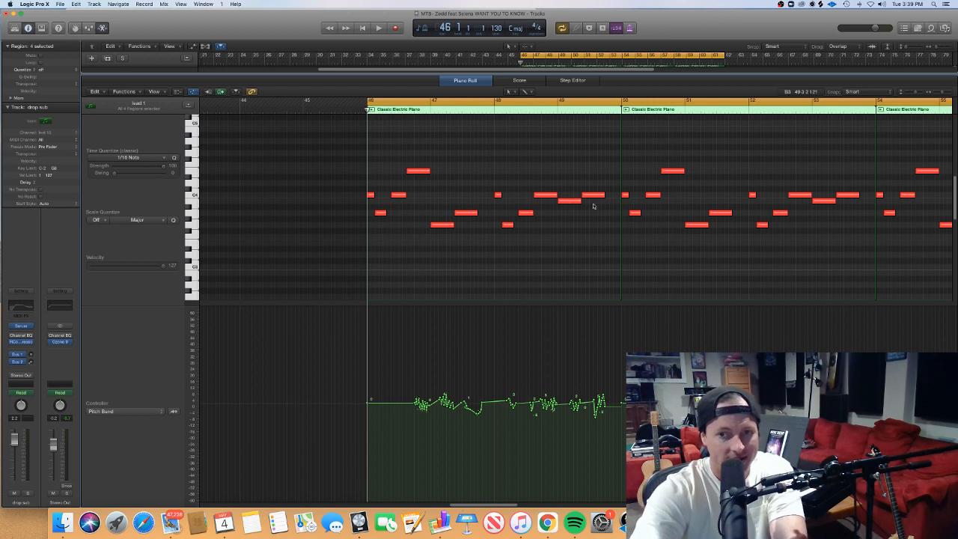
left_click_drag(595, 205, 572, 198)
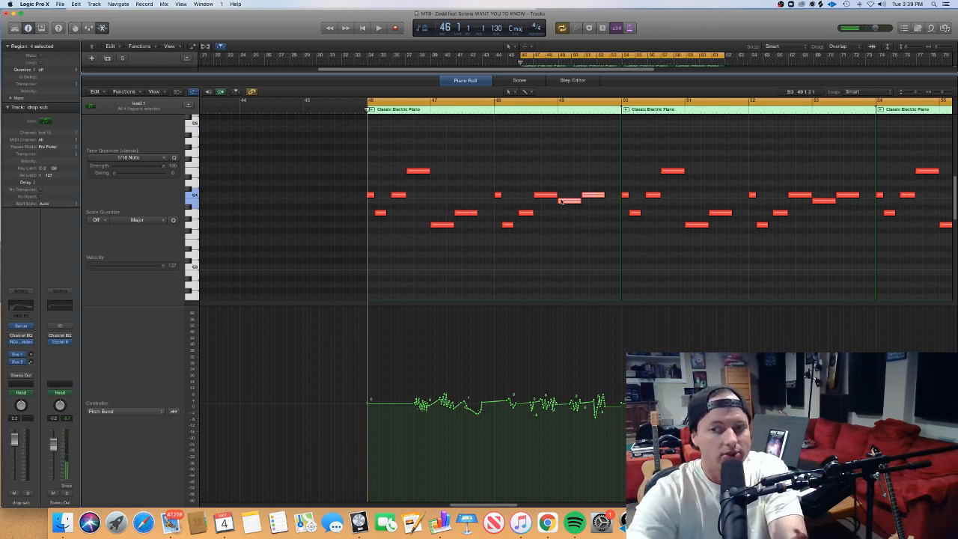
left_click(560, 199)
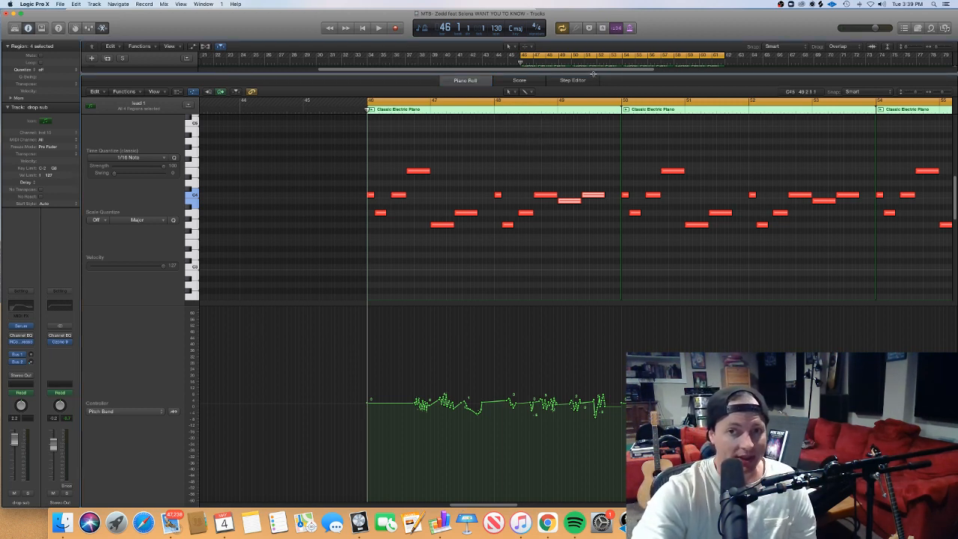
key("e")
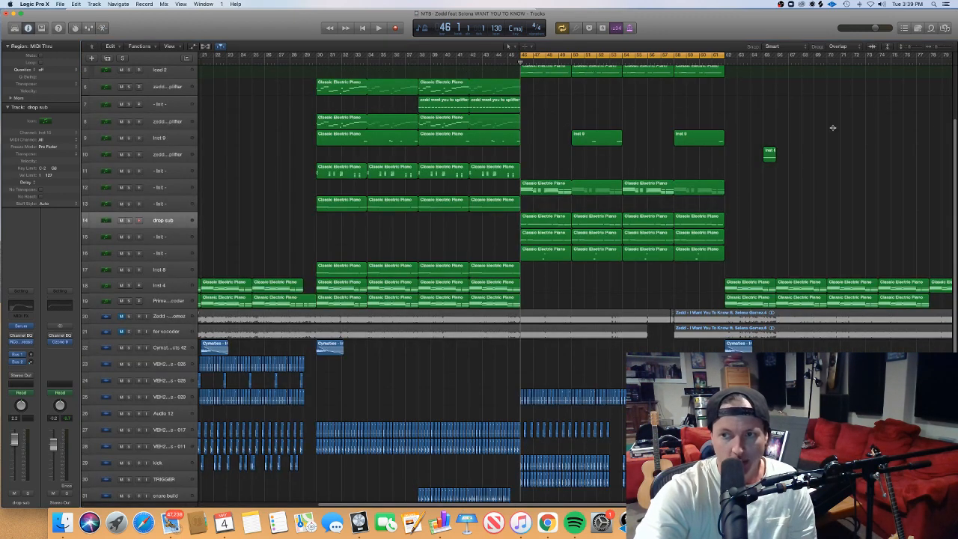
Single out track 16 and its regions between bars 46 and 62
scroll(953, 138, "up", 2)
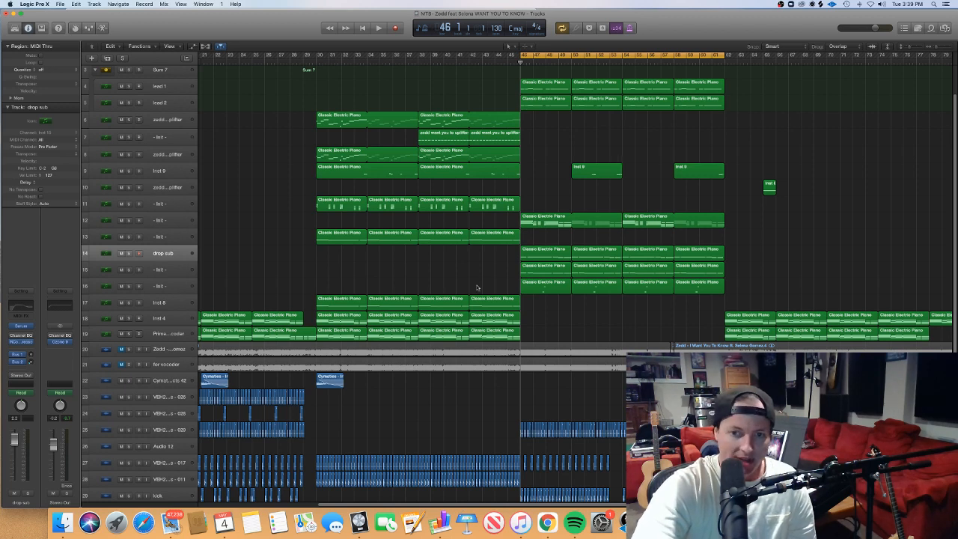
left_click_drag(495, 285, 733, 285)
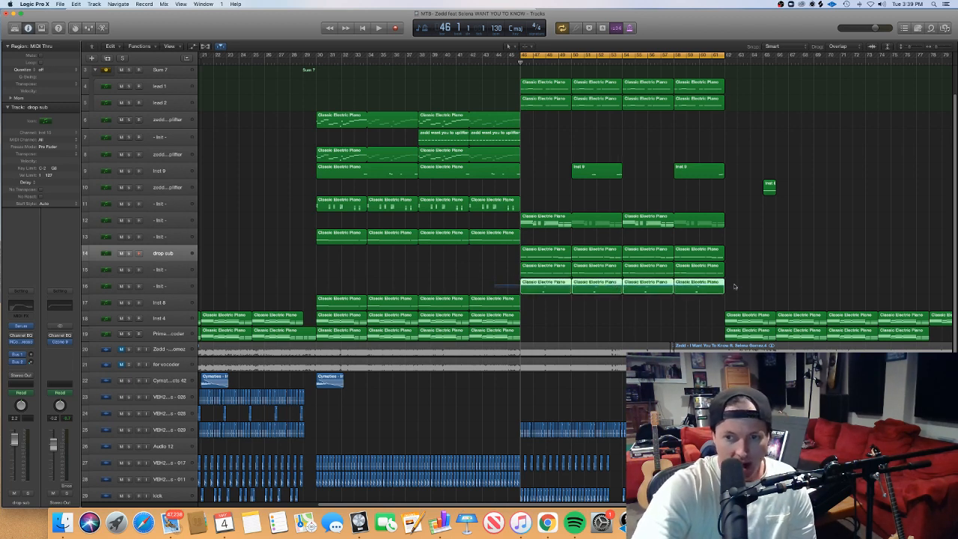
left_click(170, 288)
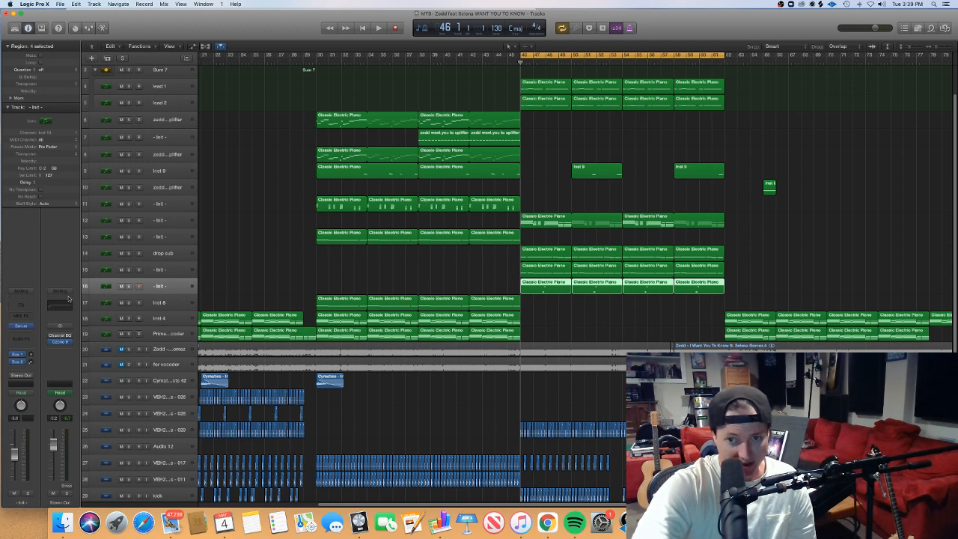
Open track 9's two Inst 9 regions at bars 50 and 58 in the Piano Roll, zoomed in on their fill notes
left_click(586, 174)
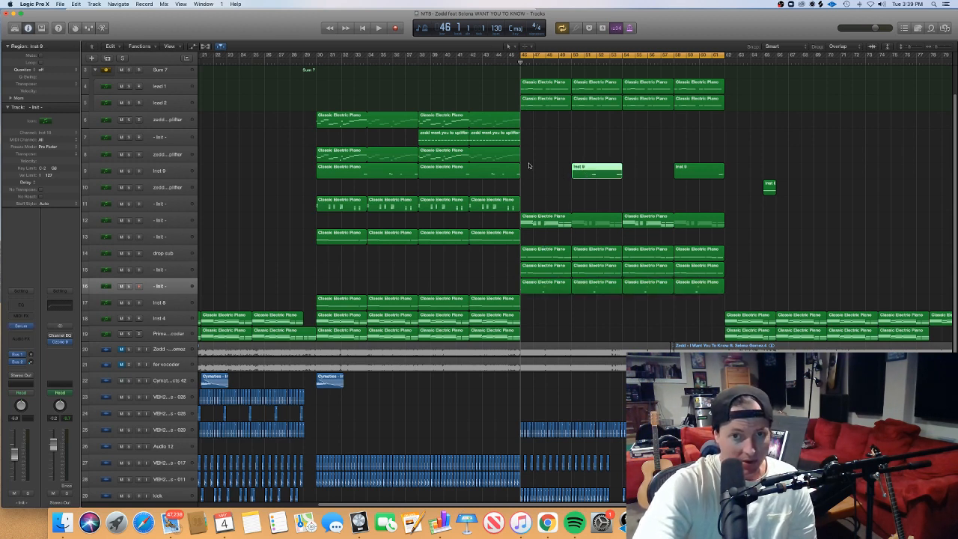
left_click(171, 169)
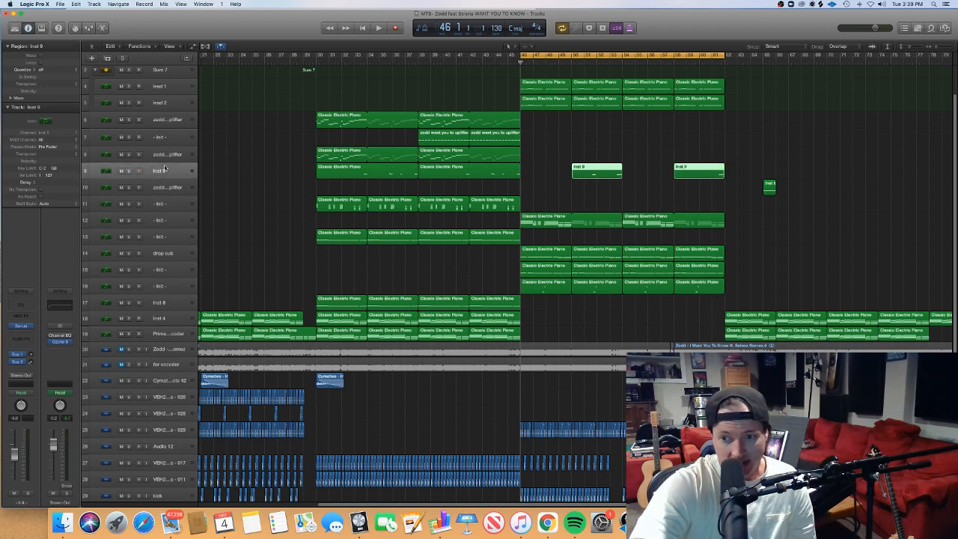
double_click(707, 169)
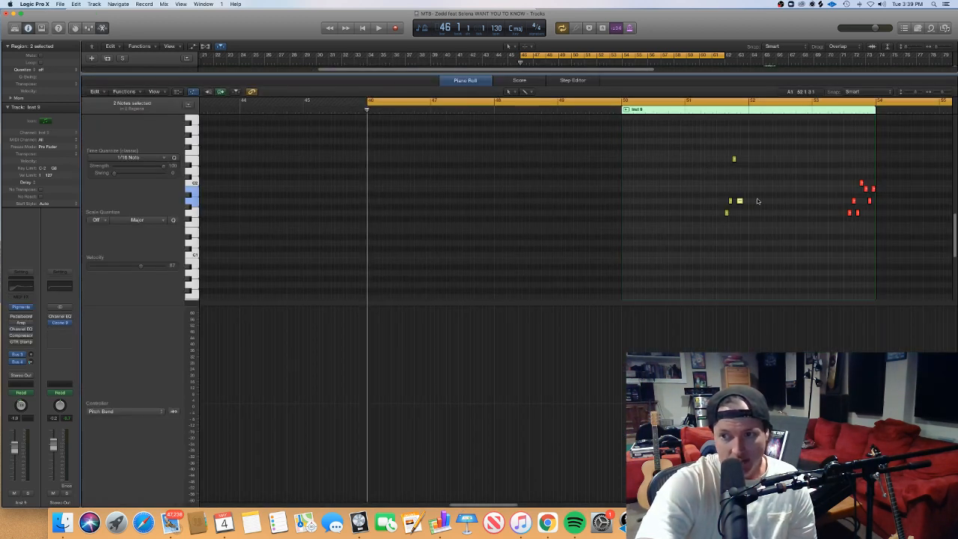
scroll(757, 200, "up", 5)
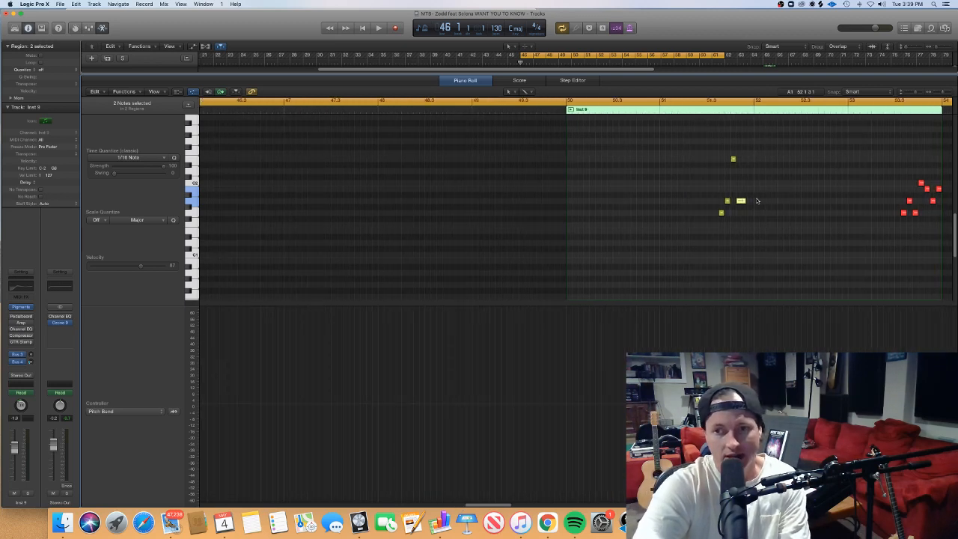
scroll(756, 201, "right", 1)
scroll(756, 200, "up", 3)
scroll(768, 202, "right", 6)
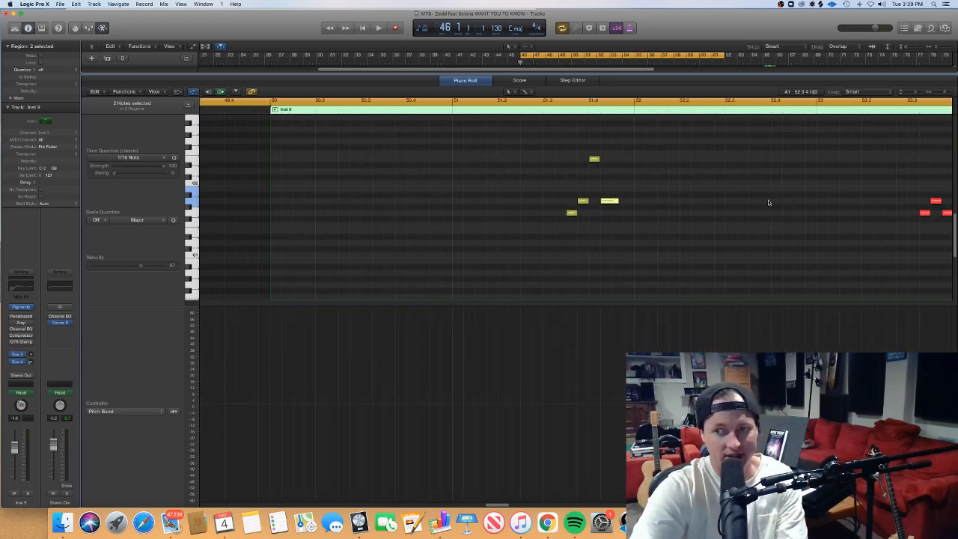
scroll(768, 203, "down", 3)
scroll(766, 201, "up", 4)
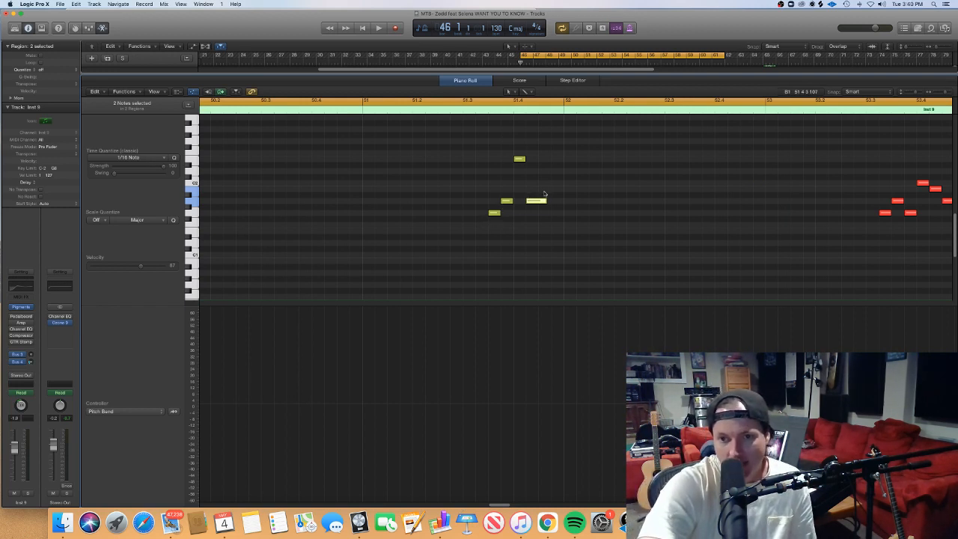
Select the Inst 9 fill notes in bar 51 as a group, followed by the group at the end of bar 53
left_click_drag(569, 220, 477, 140)
scroll(530, 181, "right", 3)
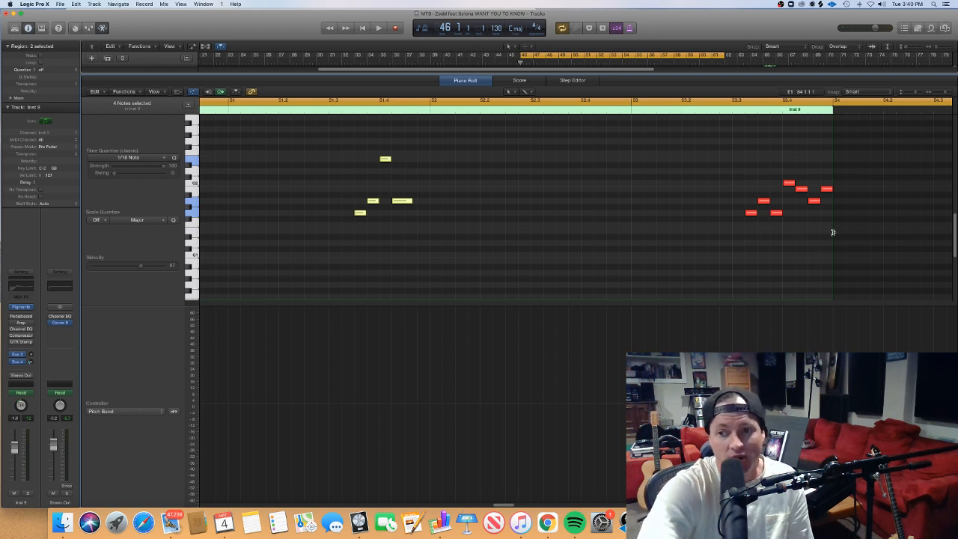
left_click_drag(830, 236, 739, 160)
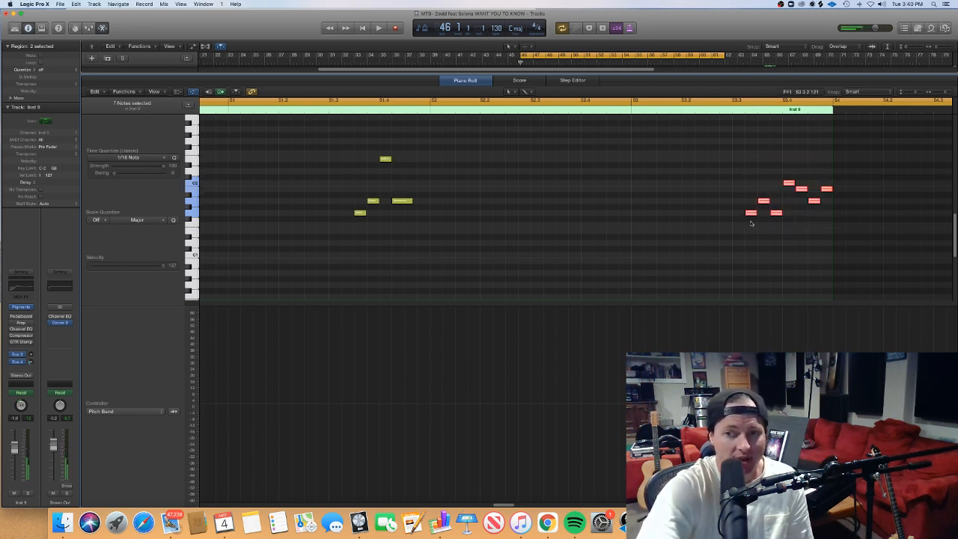
Audition the Inst 9 fill notes at the end of bar 53 one by one, and close the Piano Roll
left_click(751, 221)
left_click(751, 215)
left_click(763, 202)
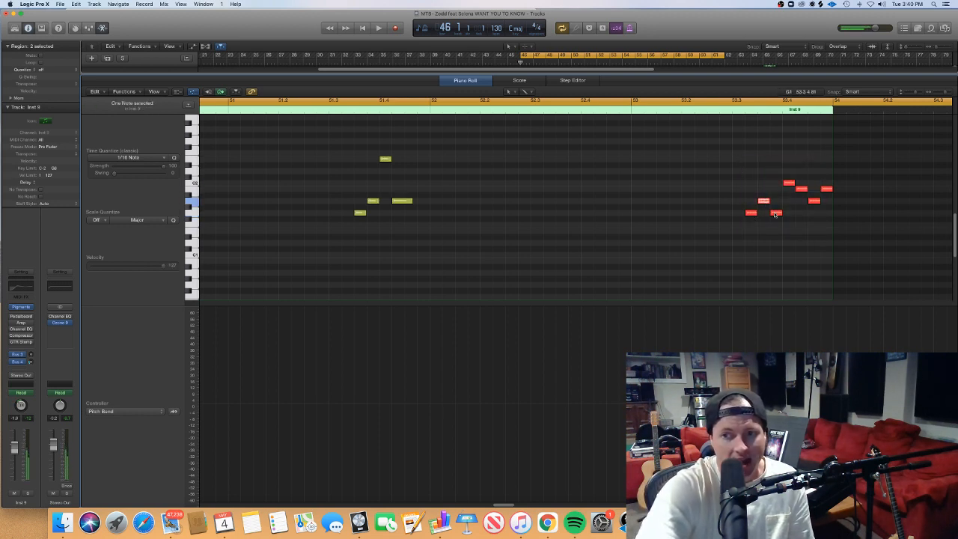
left_click(775, 214)
left_click(788, 183)
left_click(801, 188)
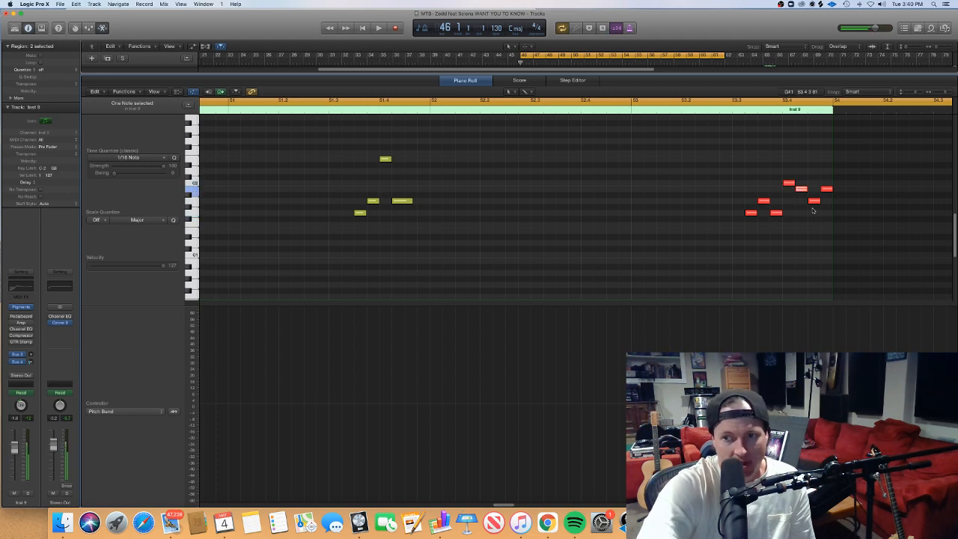
left_click(813, 201)
left_click(825, 189)
left_click(739, 229)
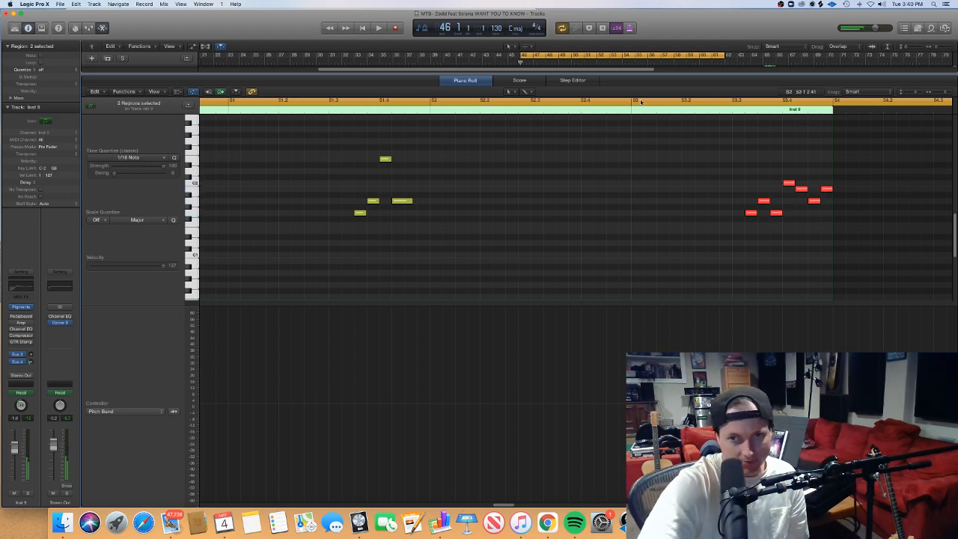
key("e")
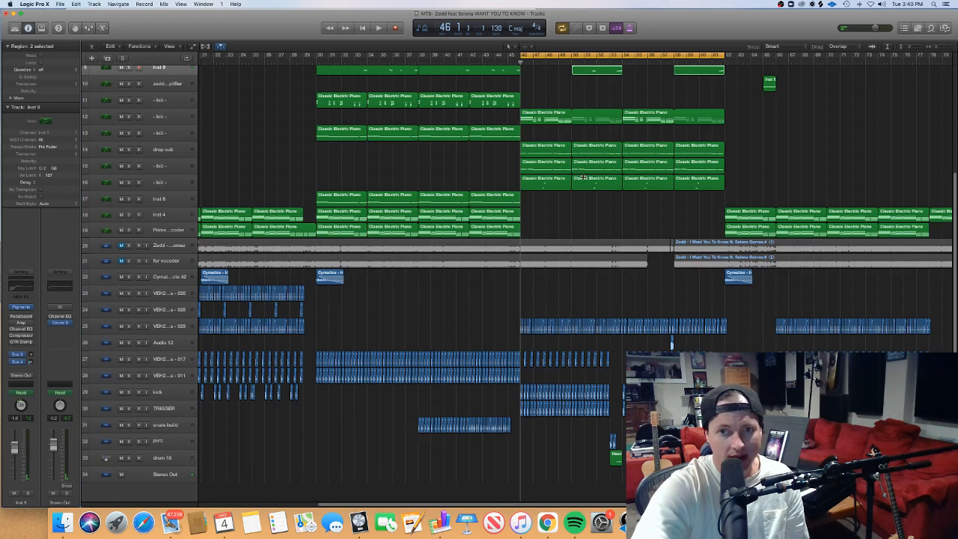
Open the lead 1 and lead 2 regions of bars 46 to 62 in the Piano Roll, play the drop, and close the editor
scroll(950, 217, "up", 5)
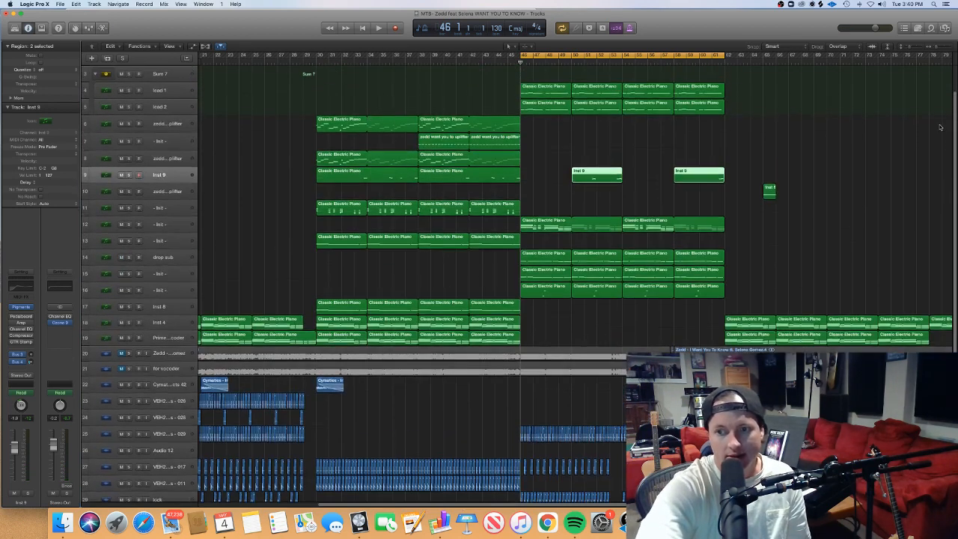
left_click_drag(750, 114, 519, 149)
key("e")
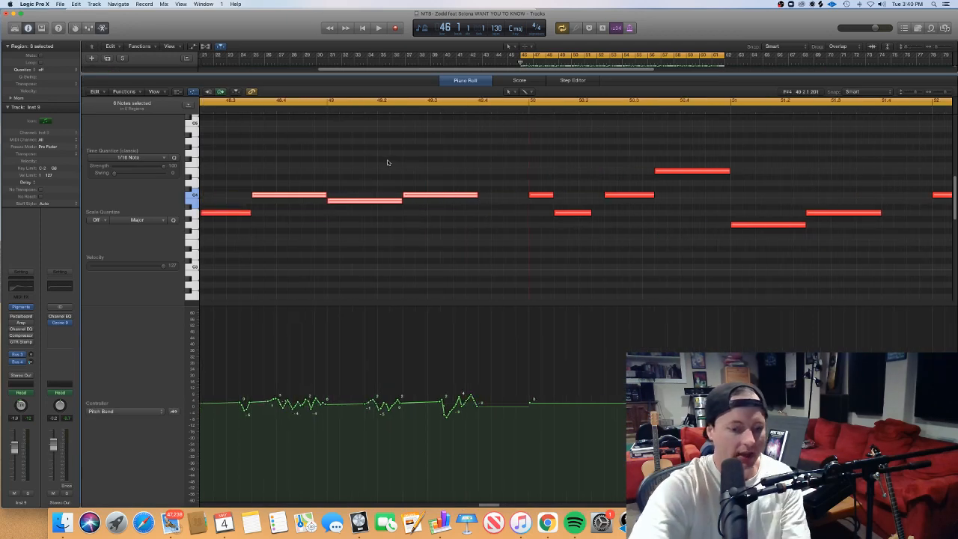
key("super+Left")
key("super+Left")
key("super+Left")
key("super+Left")
key("super+Left")
key("space")
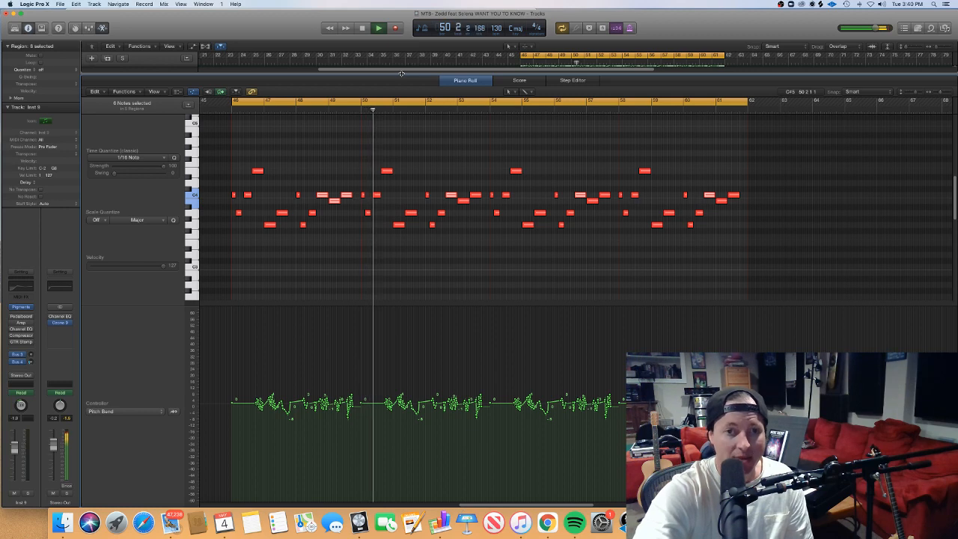
key("p")
Review the notes of track 16's four drop regions in the Piano Roll during playback, and close the editor
left_click_drag(757, 253, 555, 257)
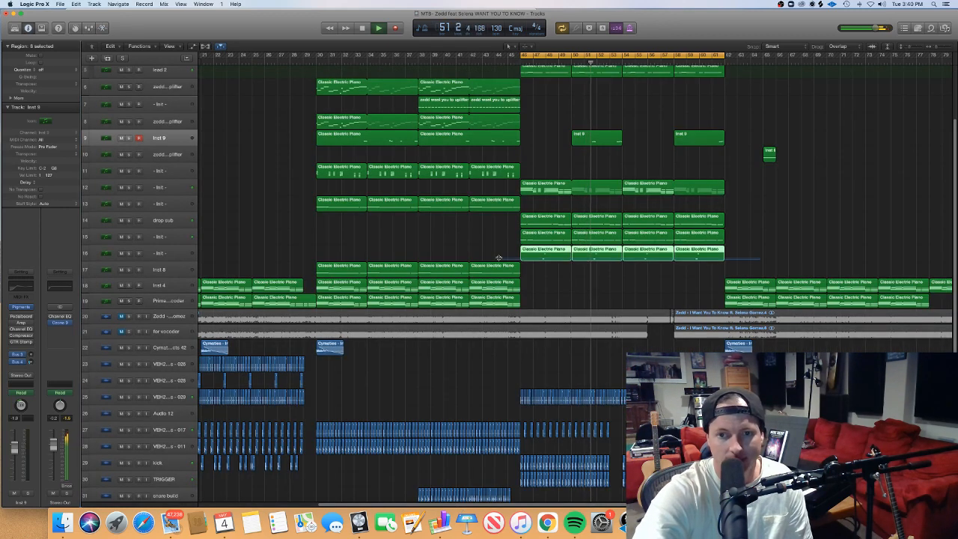
key("p")
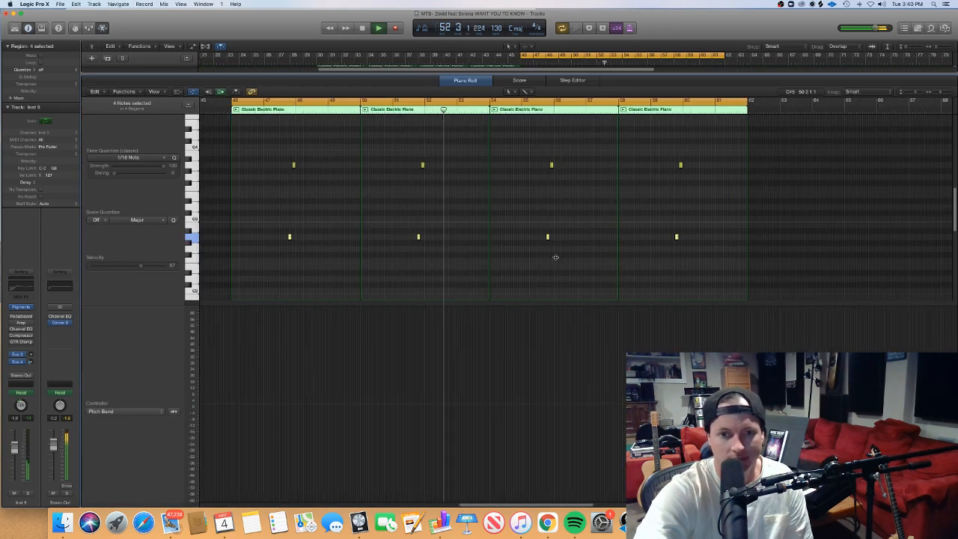
key("super+Right")
key("super+Right")
key("super+Right")
key("z")
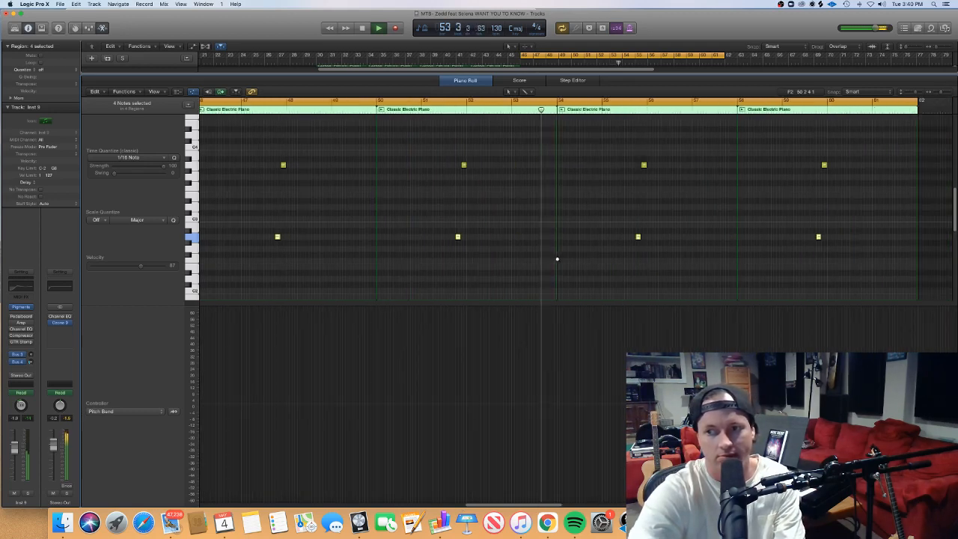
key("p")
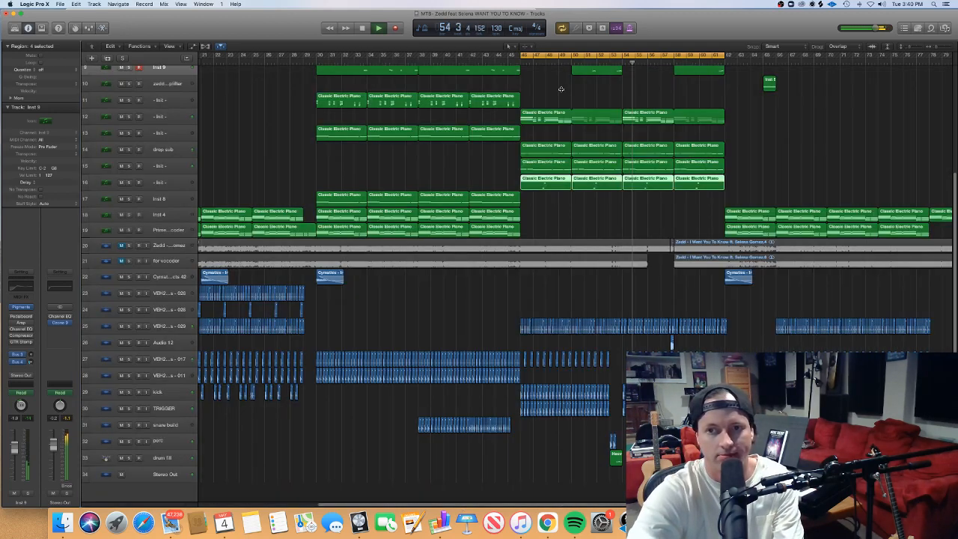
Open the Inst 9 region at bar 50 in the Piano Roll and play its fill from bar 52 to bar 54
scroll(612, 155, "up", 5)
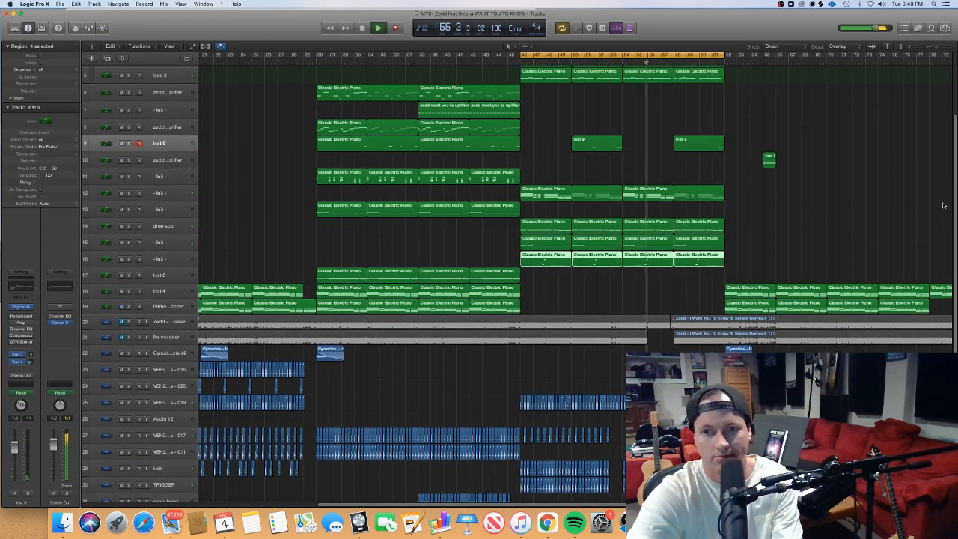
double_click(612, 155)
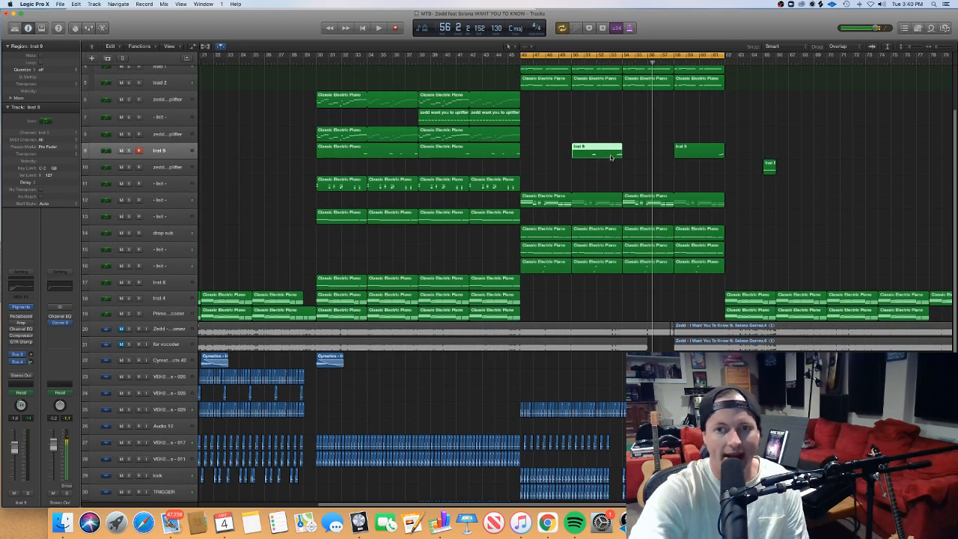
left_click(500, 111)
scroll(498, 113, "left", 1)
key("space")
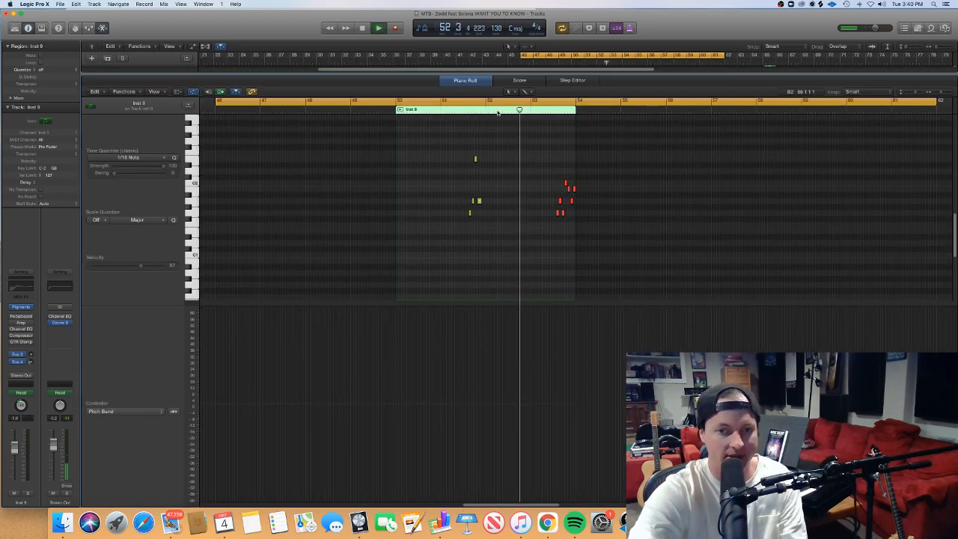
key("super+Right")
key("super+Right")
key("super+Right")
key("super+Right")
key("super+Right")
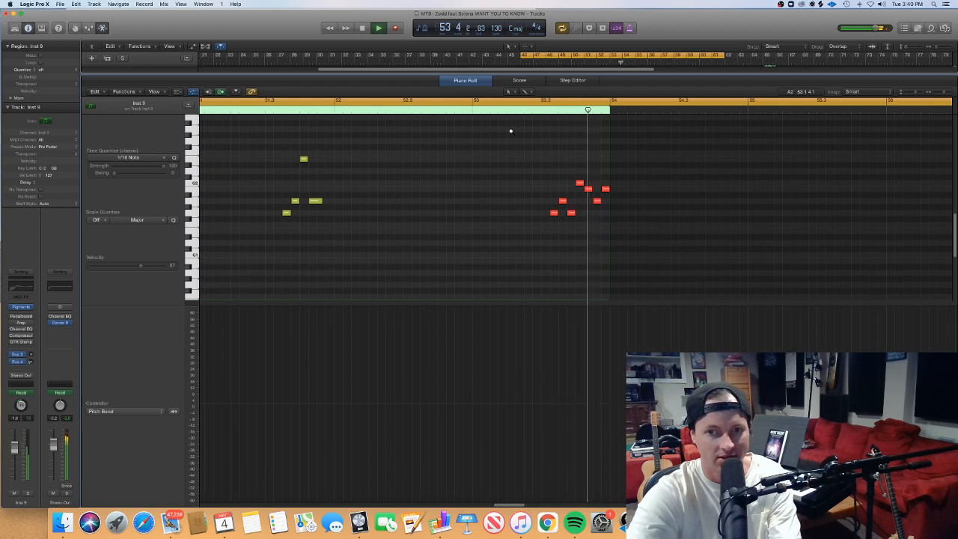
key("space")
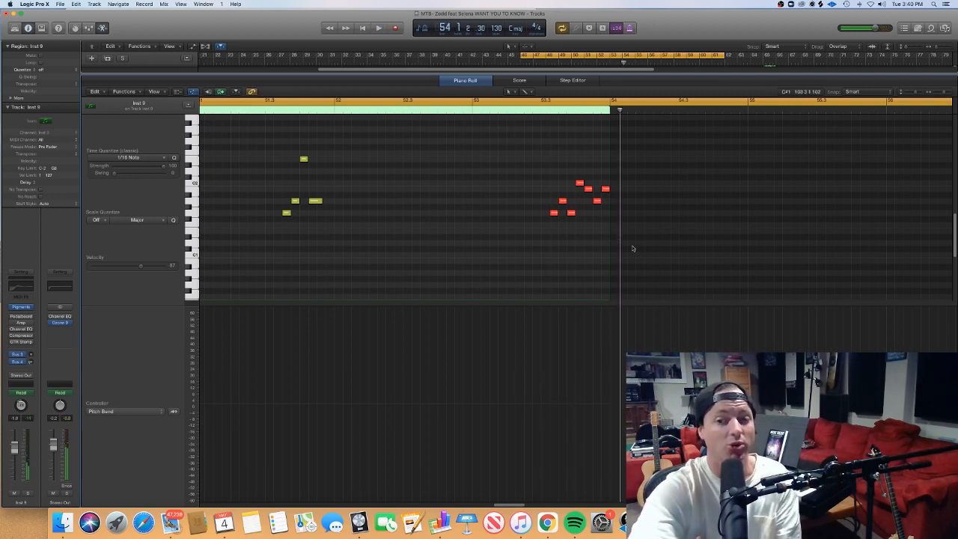
Select the Inst 9 fill notes at the end of bar 53, audition the first few singly, and close the Piano Roll
left_click_drag(632, 249, 552, 171)
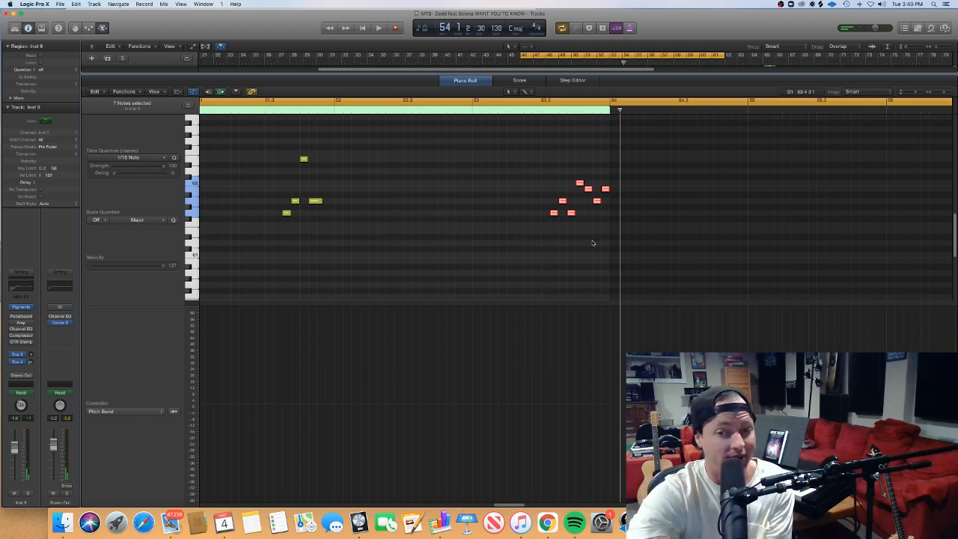
left_click(553, 217)
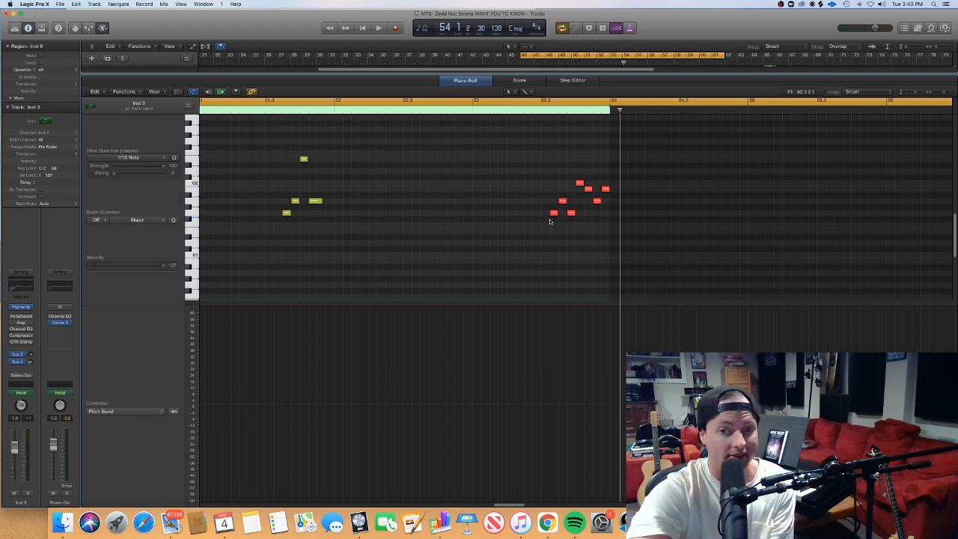
left_click(554, 213)
left_click(571, 213)
left_click(564, 201)
left_click(563, 200)
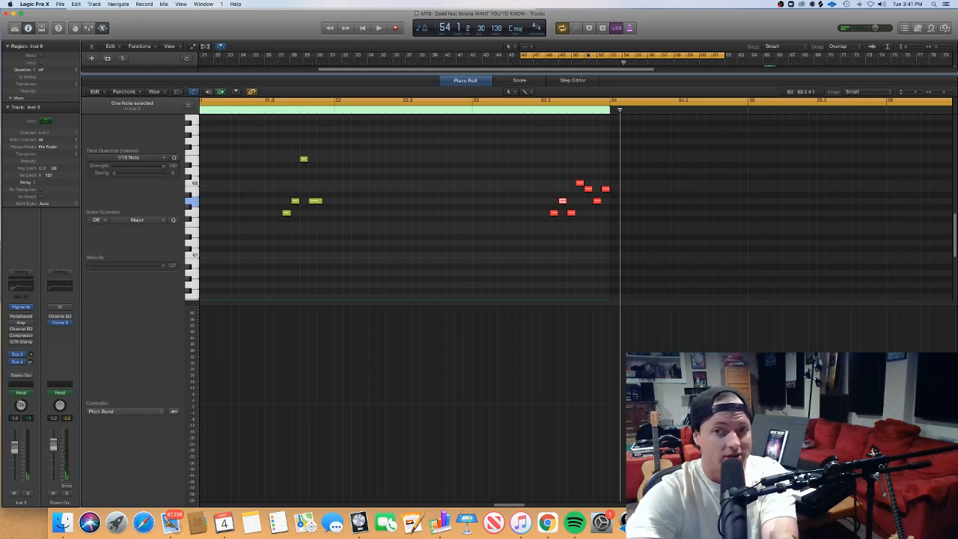
key("p")
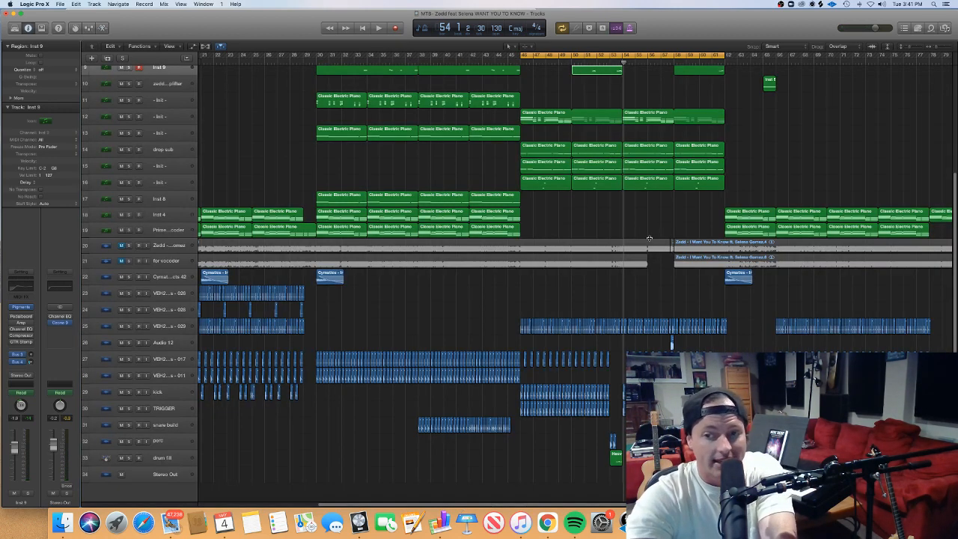
Select track 16 with its regions and move the playhead to bar 47
left_click(643, 214)
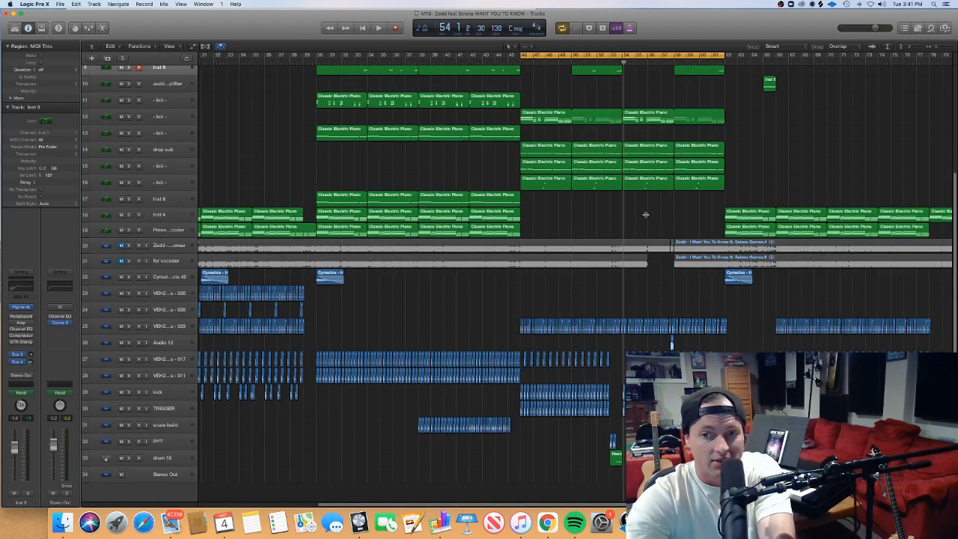
left_click(169, 183)
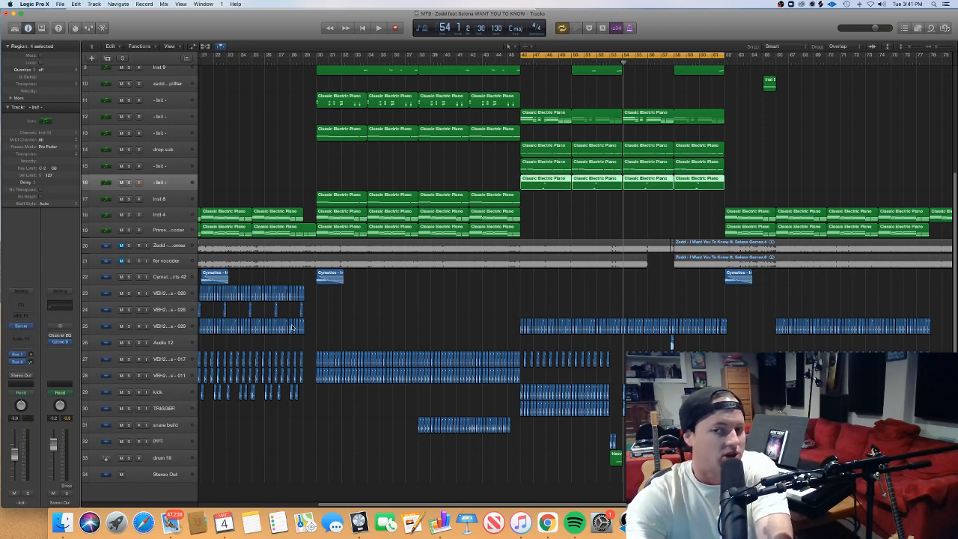
left_click_drag(538, 63, 569, 80)
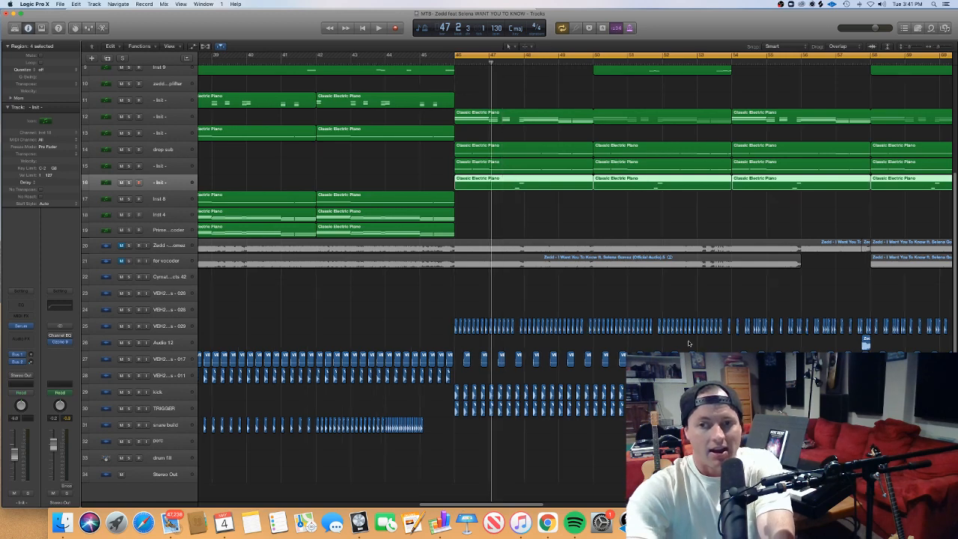
Open the Heavy drum fill region at bar 53 in the Piano Roll, select all its tom notes, and close the editor
scroll(689, 336, "right", 3)
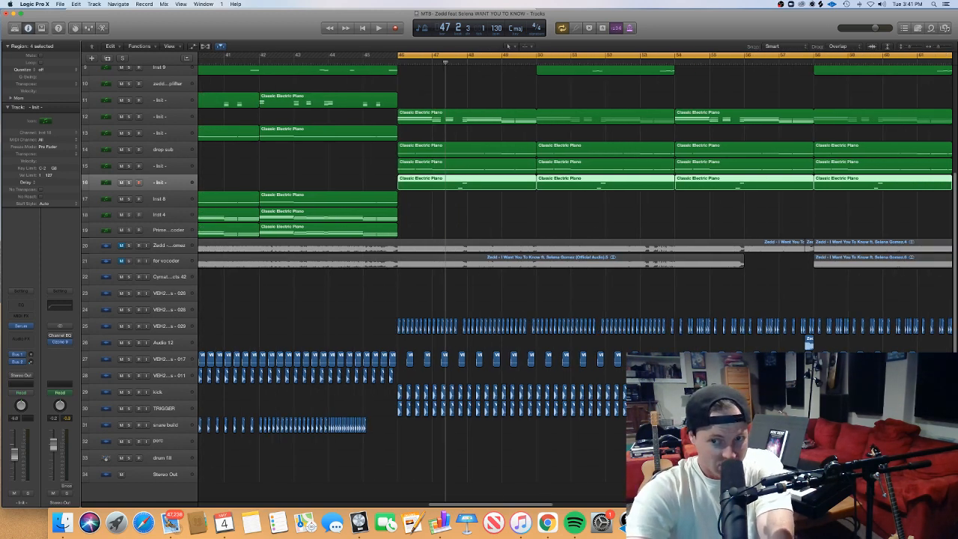
left_click_drag(636, 383, 641, 410)
scroll(641, 404, "up", 5)
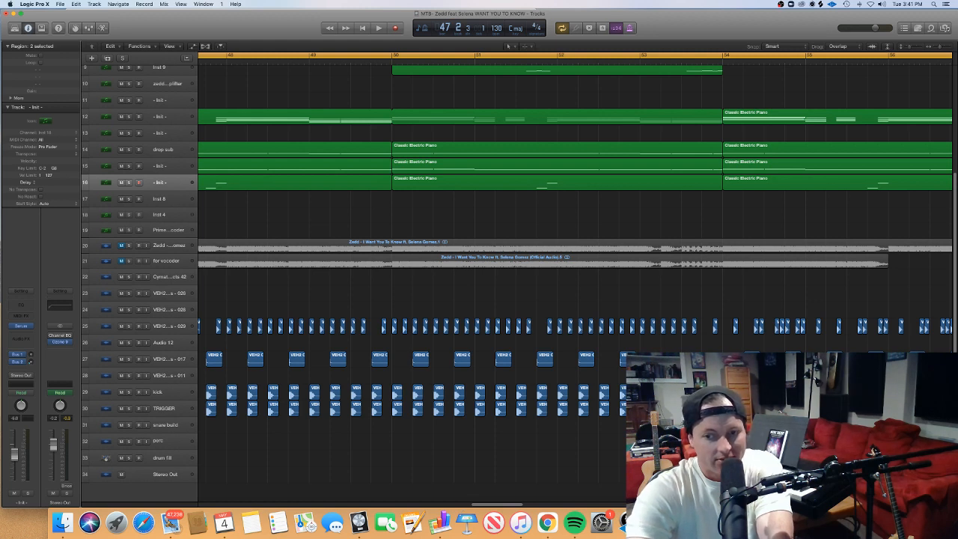
double_click(679, 458)
scroll(608, 288, "up", 5)
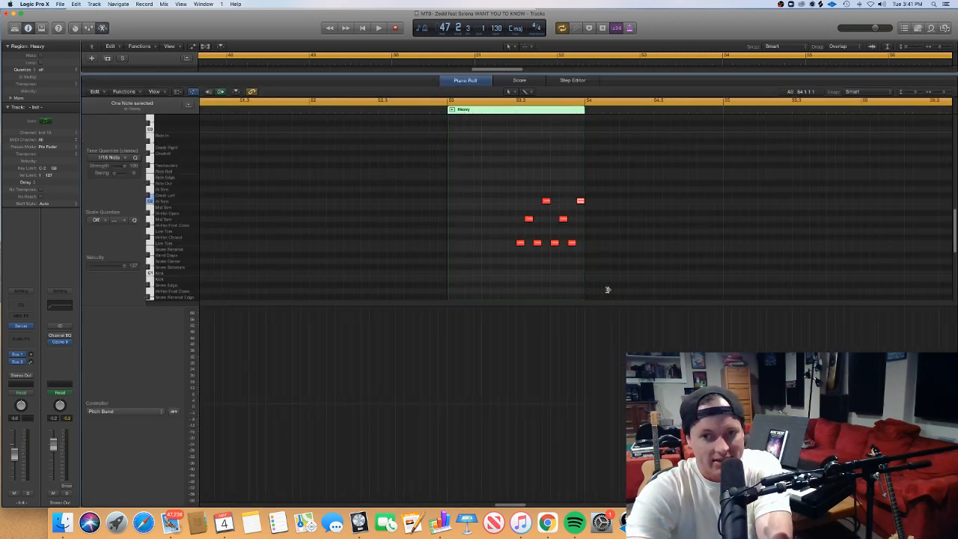
scroll(567, 271, "up", 3)
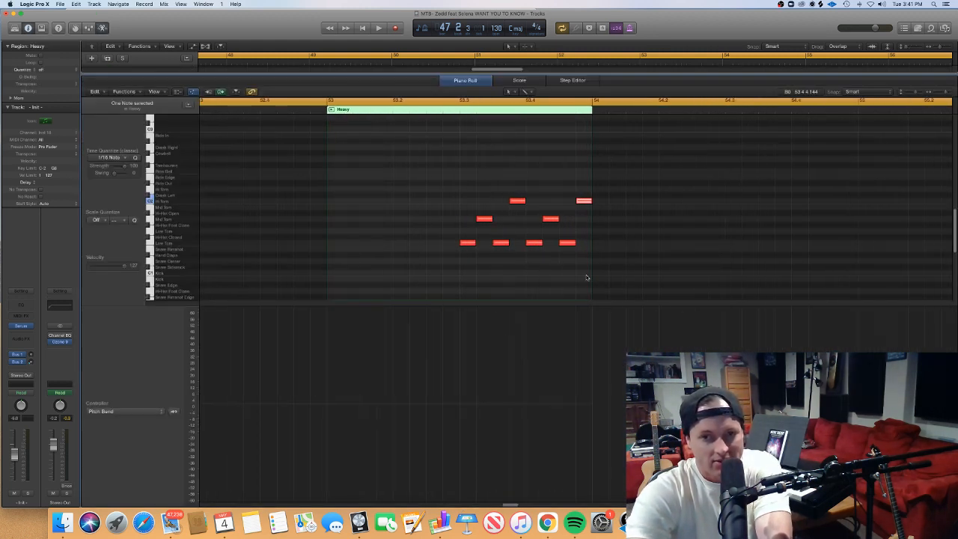
left_click_drag(588, 262, 464, 182)
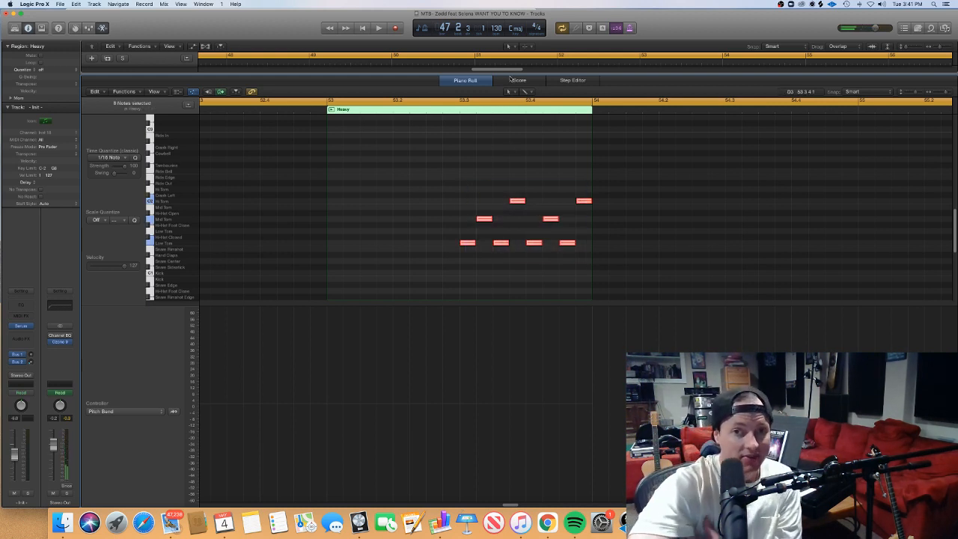
key("p")
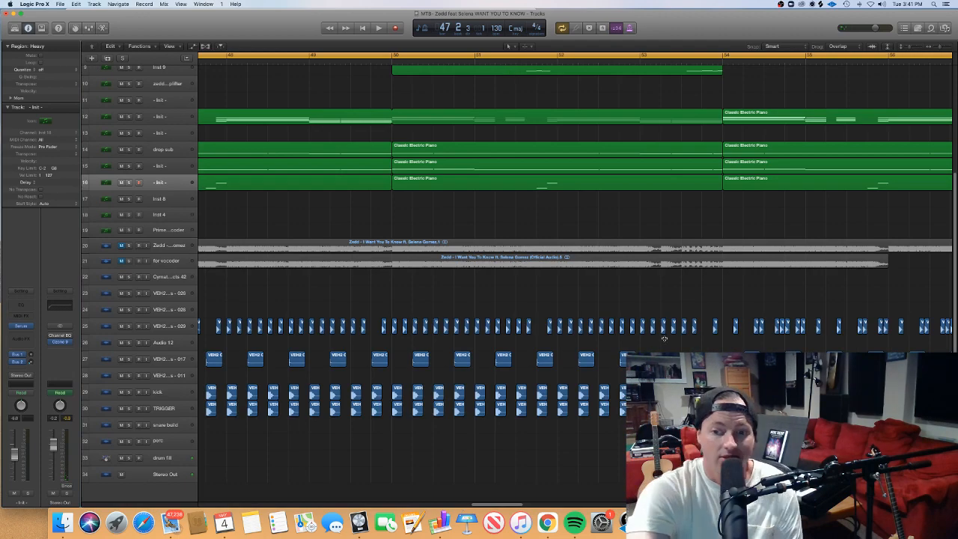
Turn off cycle mode and frame the arrangement so that both the drop and the section after bar 62 are shown
scroll(657, 325, "right", 2)
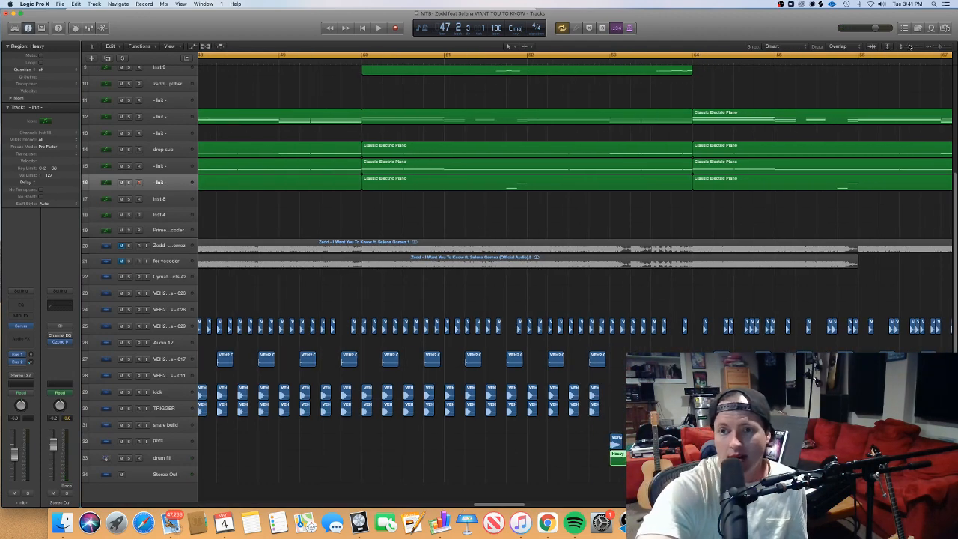
left_click_drag(909, 46, 907, 49)
key("z")
left_click(496, 57)
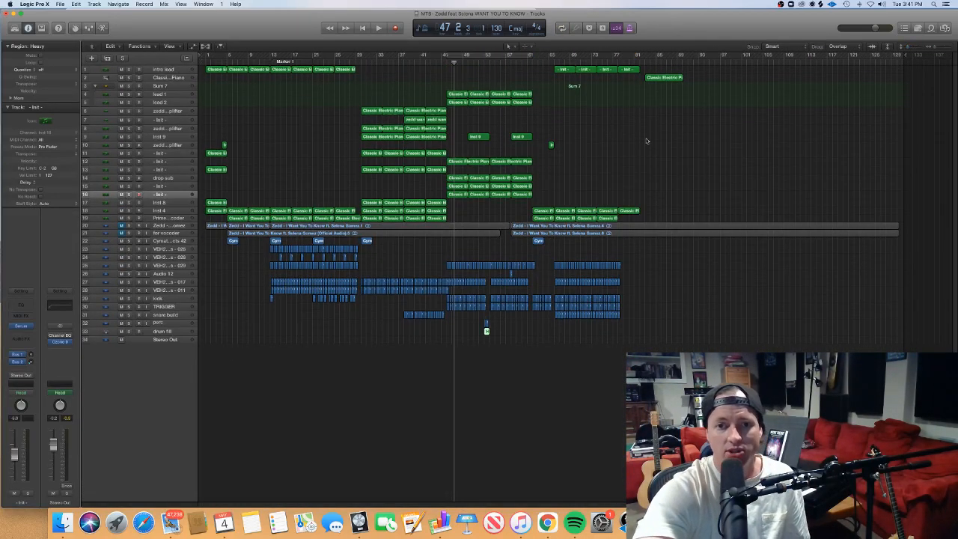
key("super+Right")
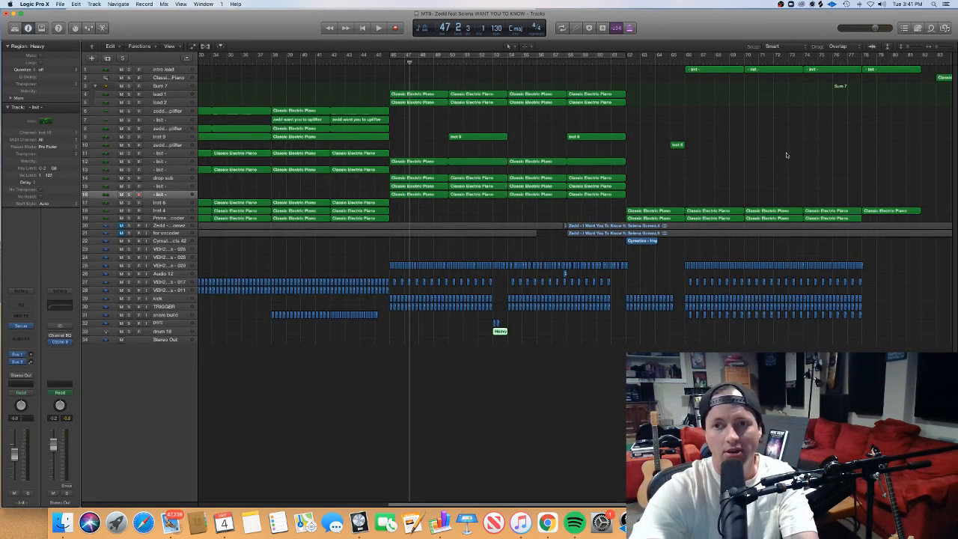
left_click_drag(907, 47, 908, 48)
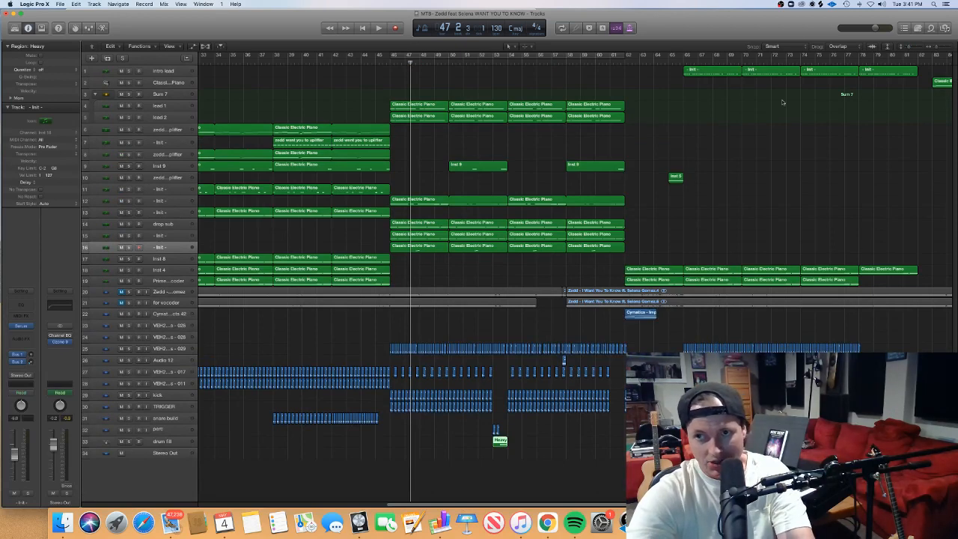
Open the intro lead track's four regions starting at bar 66 in the Piano Roll and place the playhead at bar 66
left_click_drag(645, 71, 889, 81)
key("p")
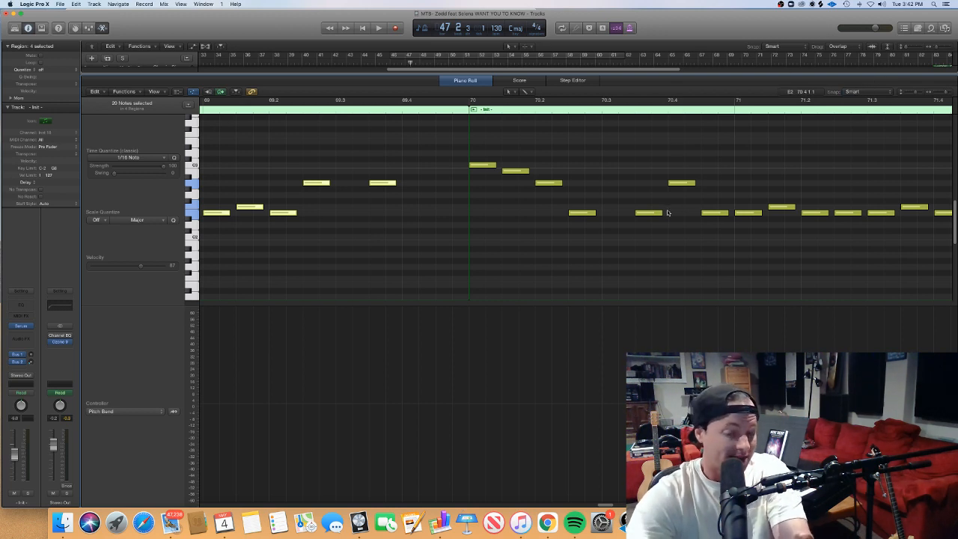
scroll(667, 213, "left", 8)
scroll(658, 215, "left", 2)
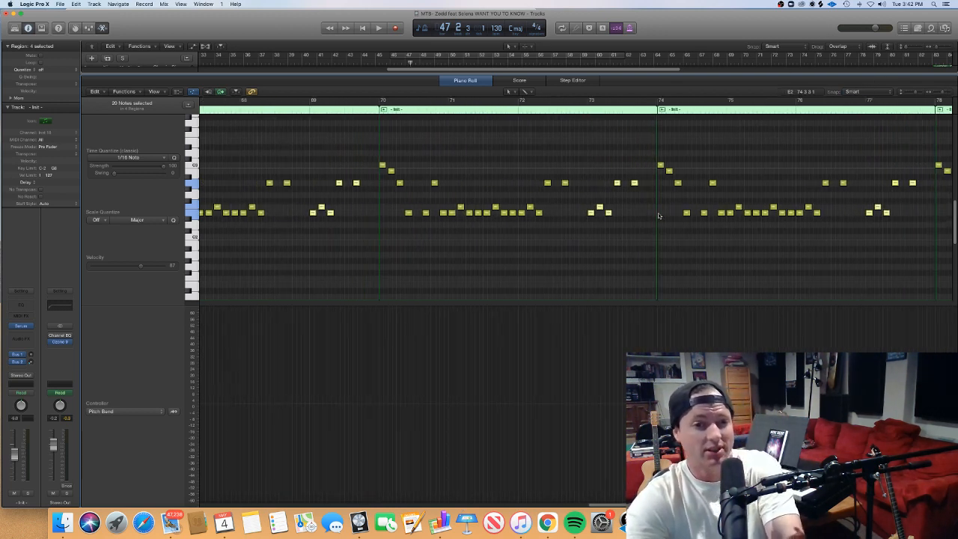
scroll(658, 215, "left", 5)
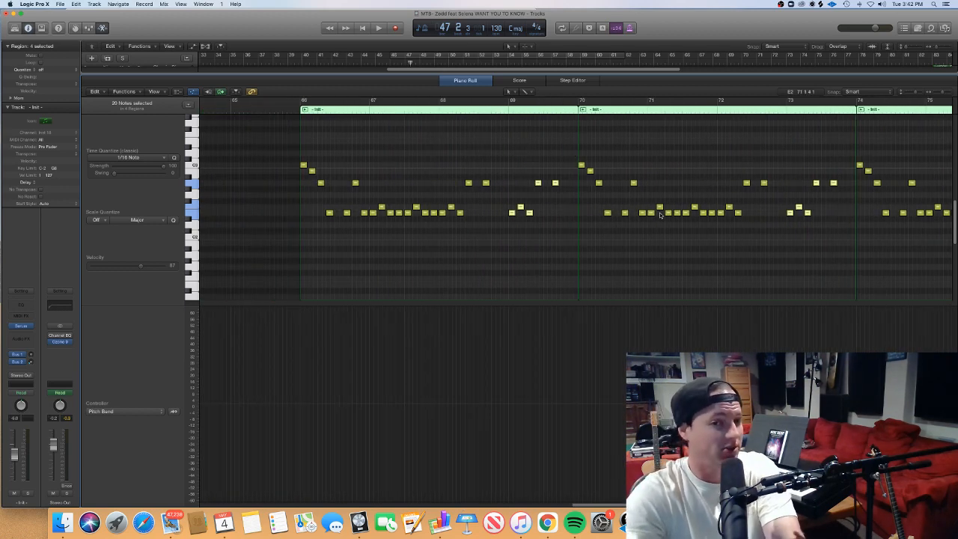
scroll(659, 216, "up", 3)
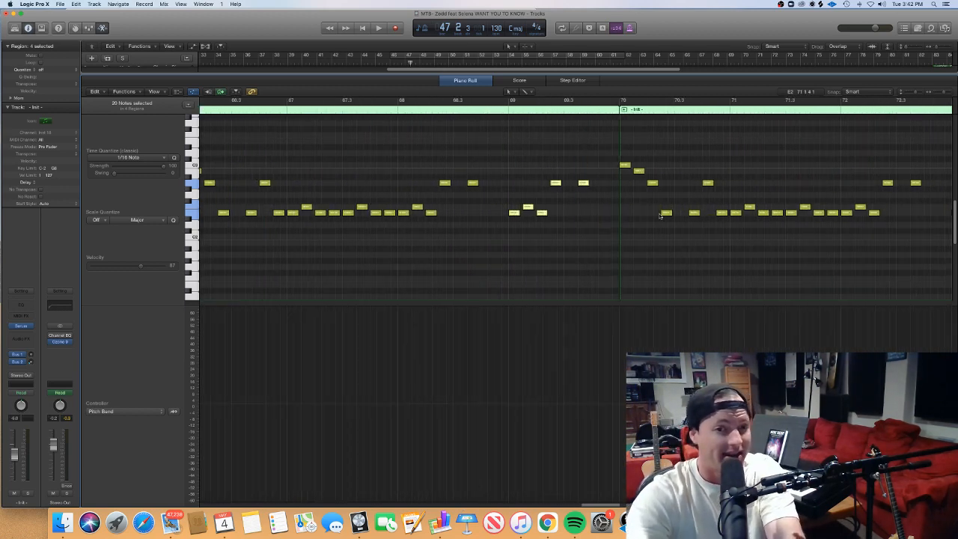
scroll(660, 217, "down", 5)
scroll(660, 216, "up", 5)
scroll(578, 212, "left", 2)
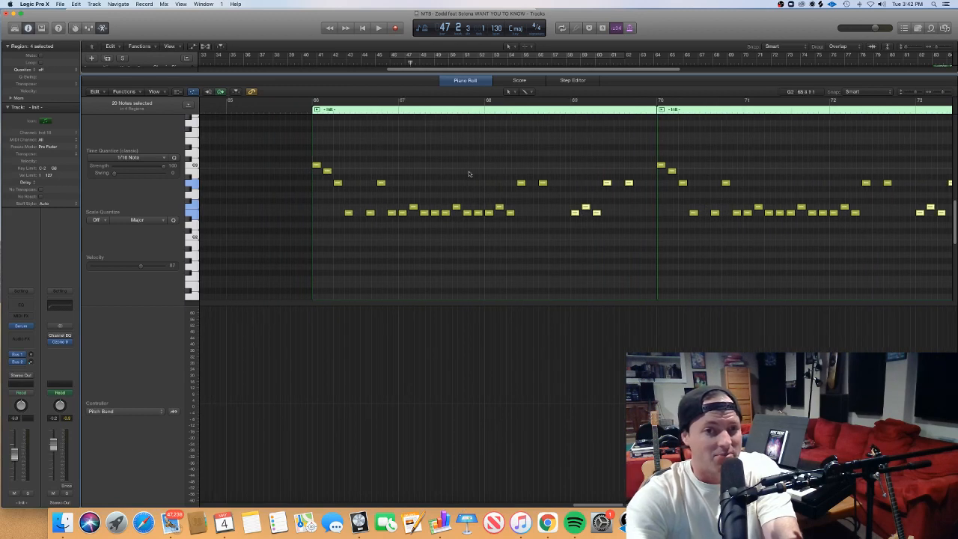
left_click(308, 109)
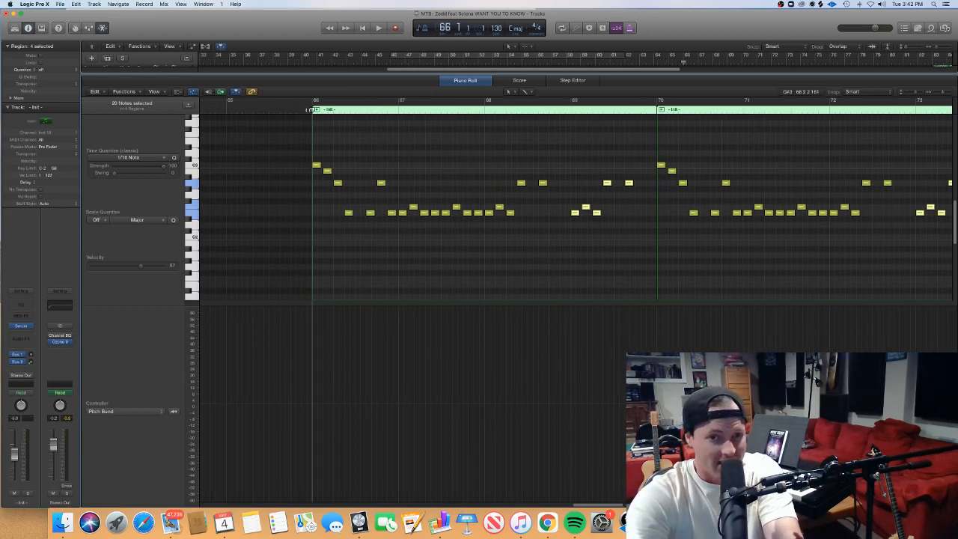
Clear the note selection and audition the opening notes of the intro lead region at bar 66
left_click(363, 229)
left_click_drag(364, 229, 515, 222)
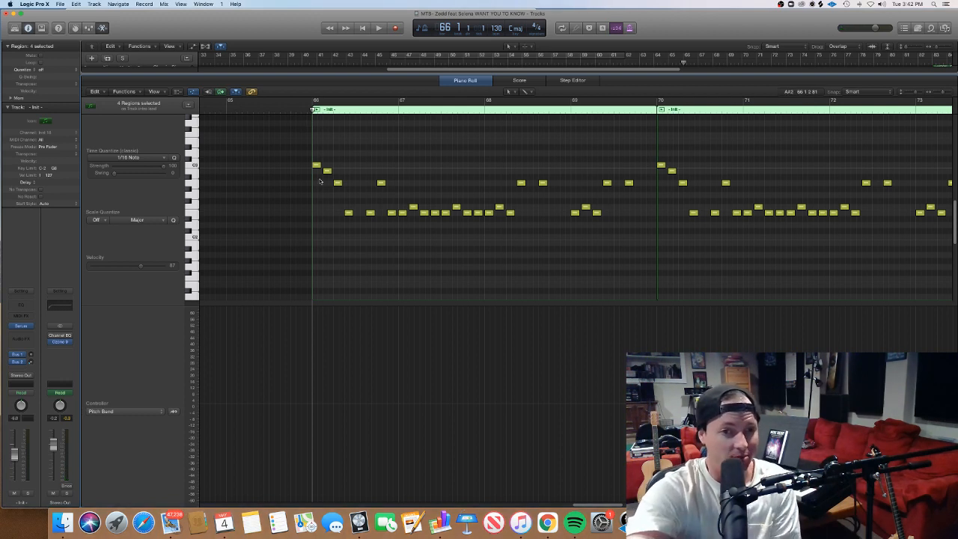
left_click(337, 182)
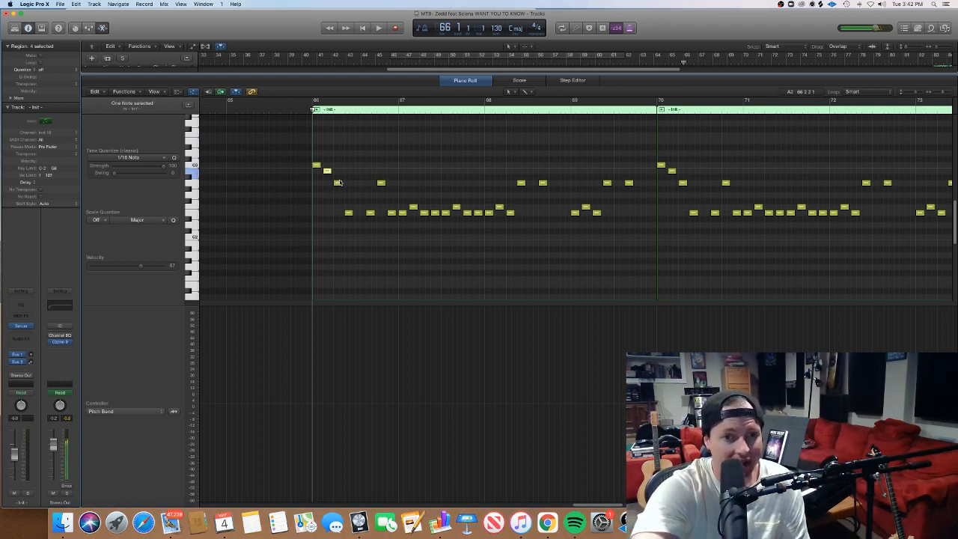
left_click(347, 218)
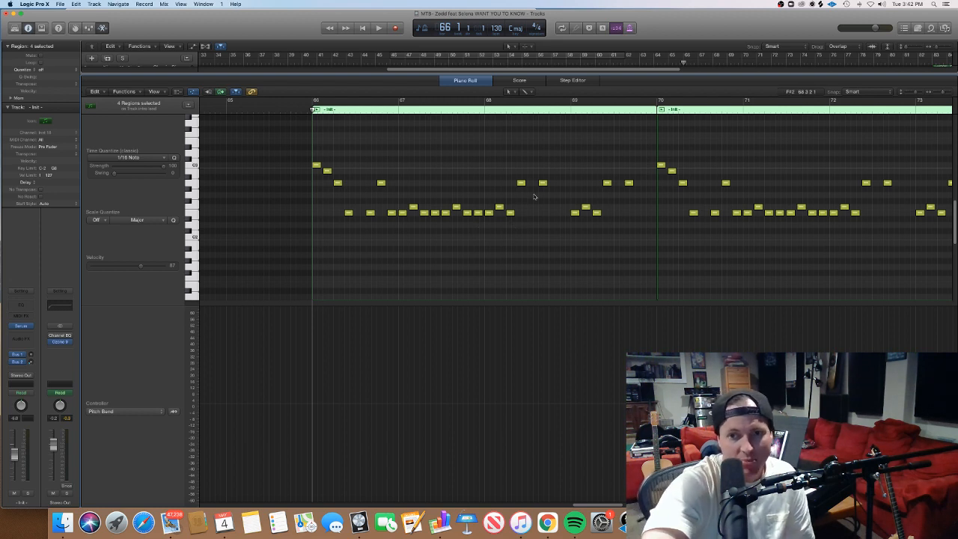
Play the intro lead from just before bar 66 into bar 71, stop playback, and close the Piano Roll
left_click(296, 110)
key("space")
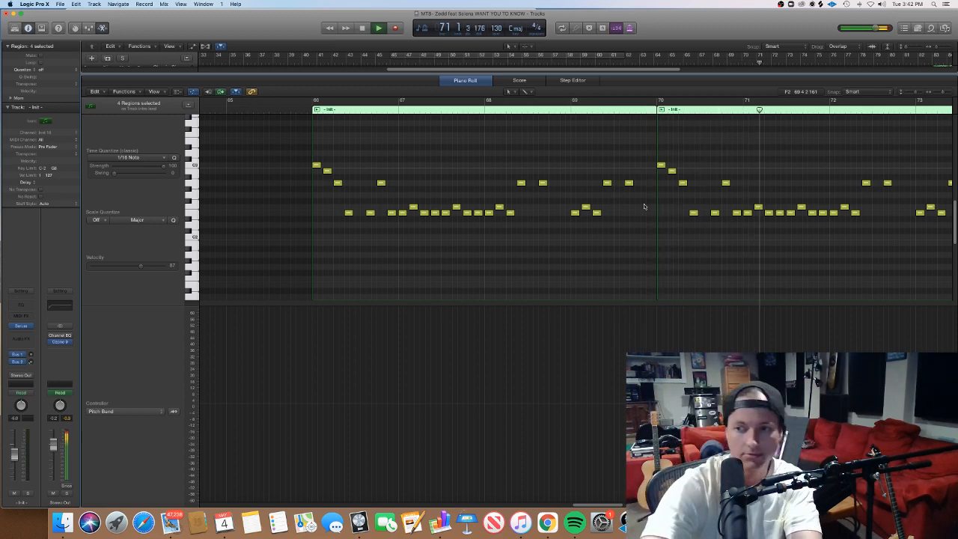
key("space")
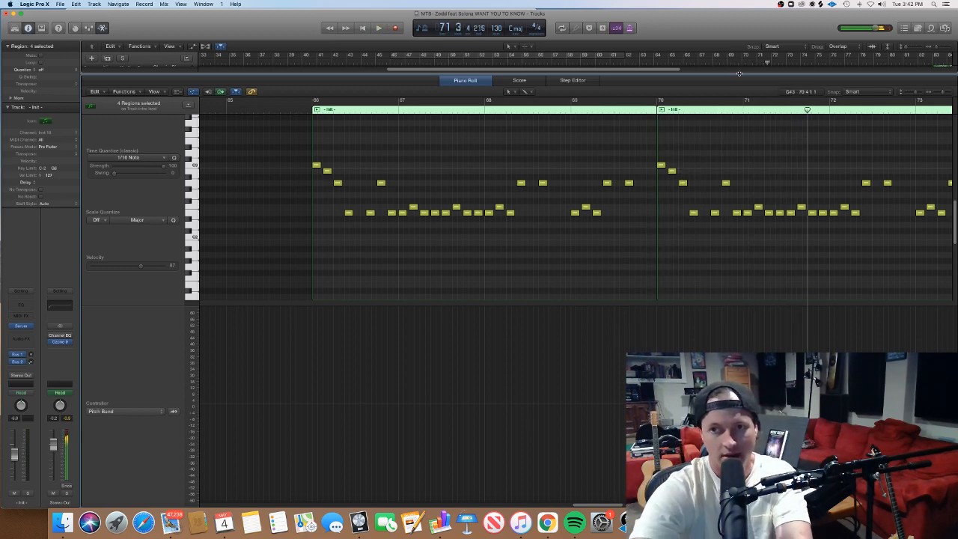
key("p")
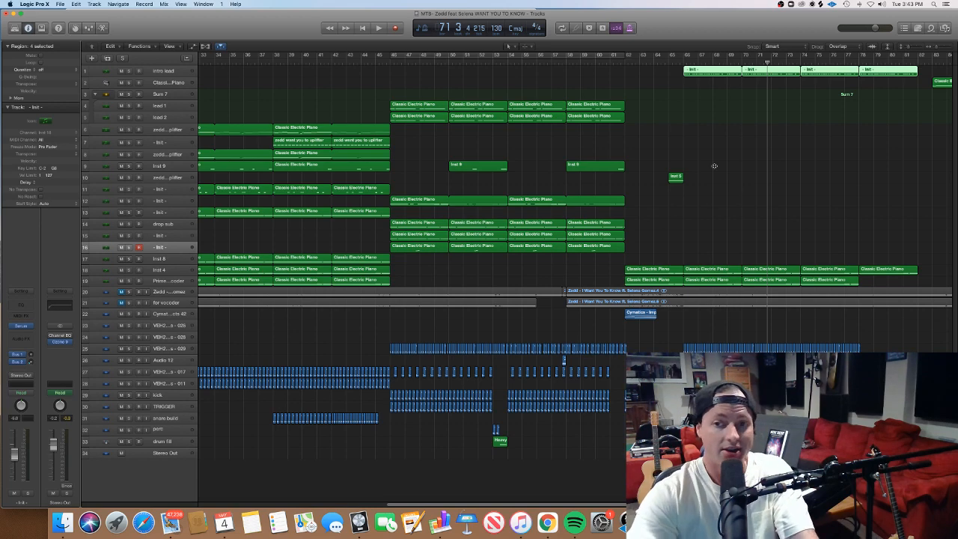
Place the playhead at bar 66 and zoom the arrangement out to show bars 25 to 93
scroll(716, 167, "right", 10)
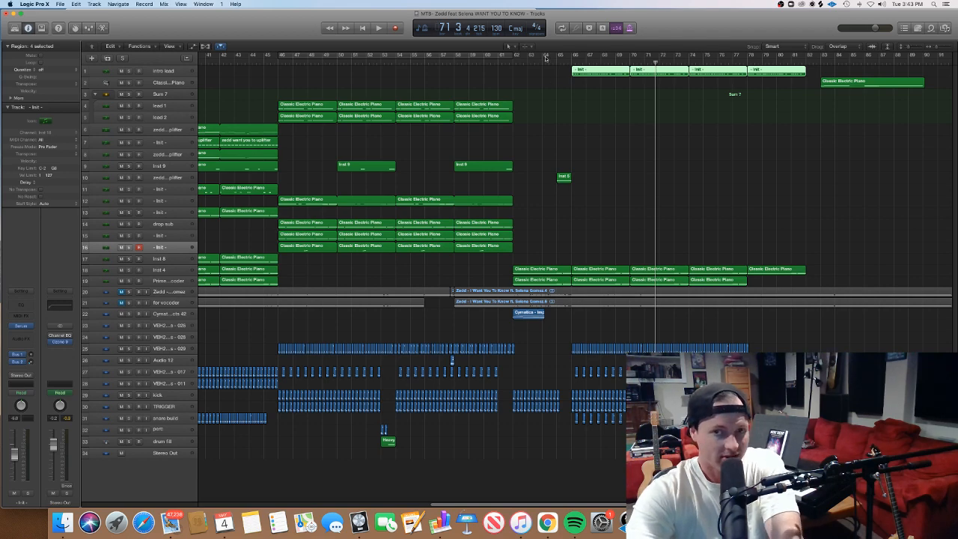
left_click(572, 63)
key("super+Left")
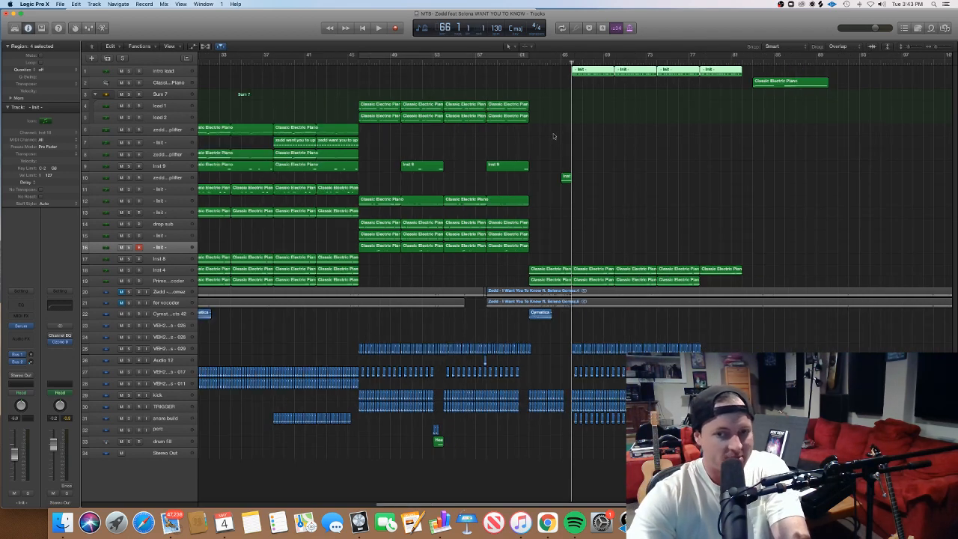
scroll(561, 110, "left", 3)
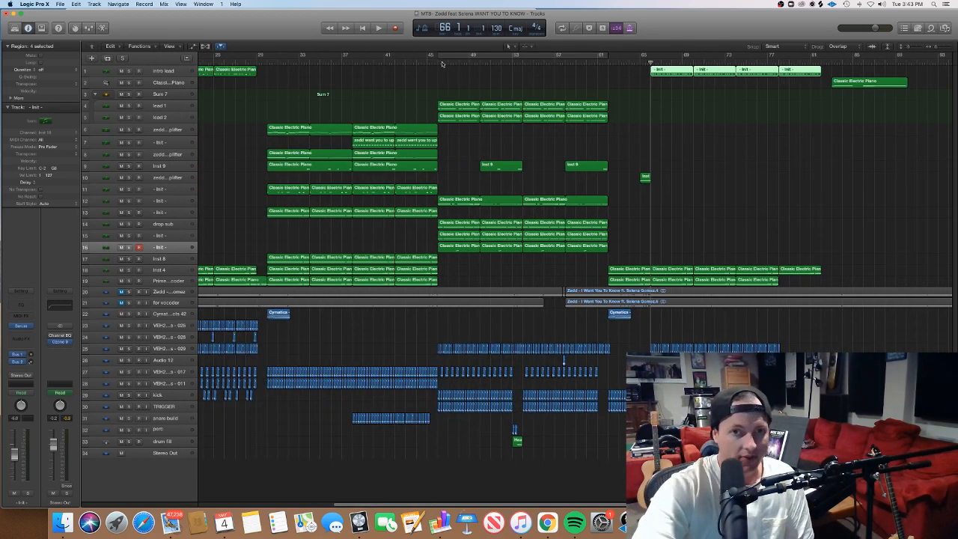
Clear the region selection and move the playhead to the start of the drop at bar 46
left_click(437, 63)
left_click(439, 68)
left_click(438, 62)
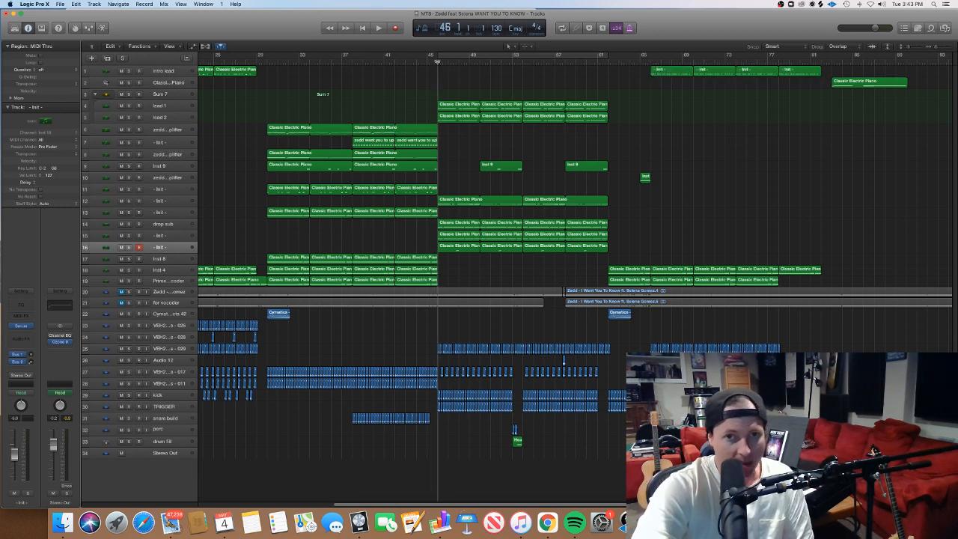
key("space")
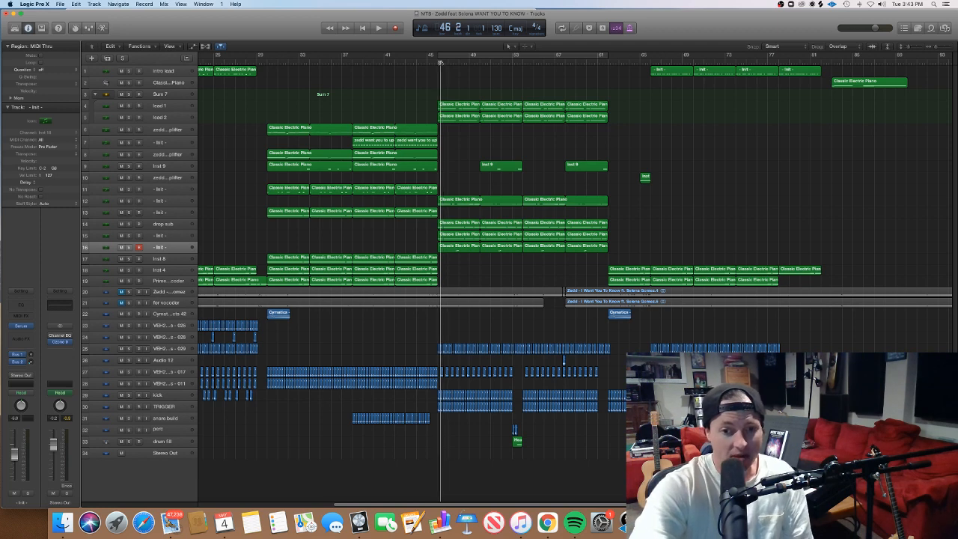
key("space")
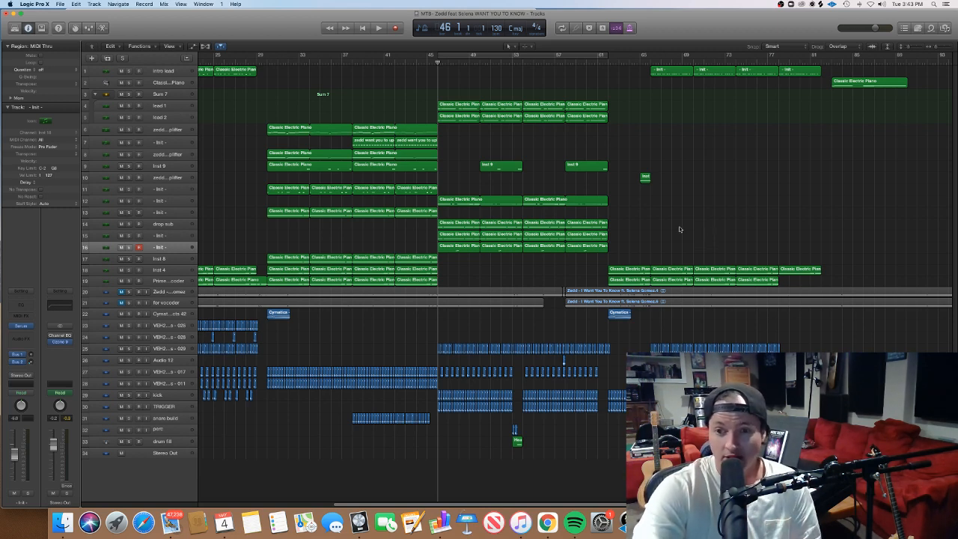
Compare the song's sections by moving the playhead to bar 64, back to bar 46, on to bar 67, and back to bar 30
left_click(607, 61)
left_click(634, 63)
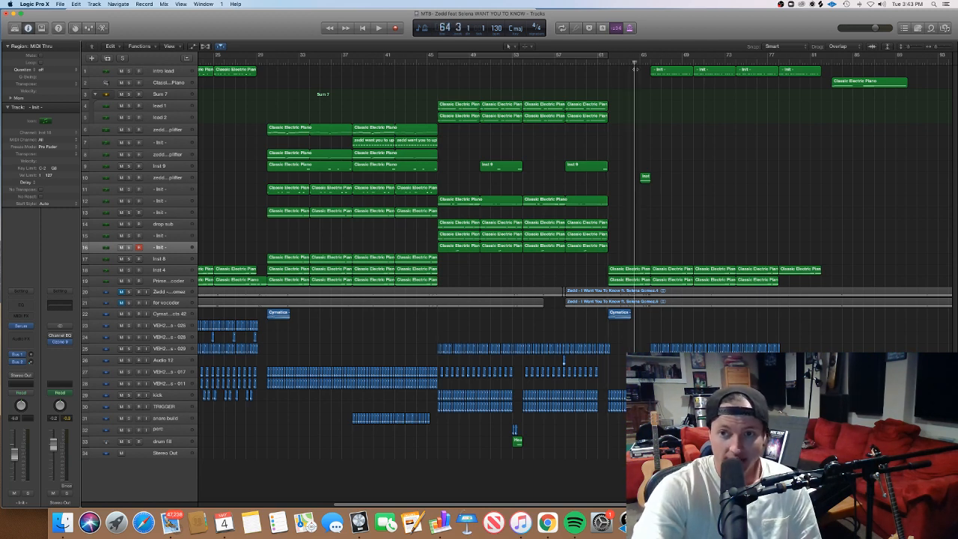
left_click_drag(635, 69, 437, 76)
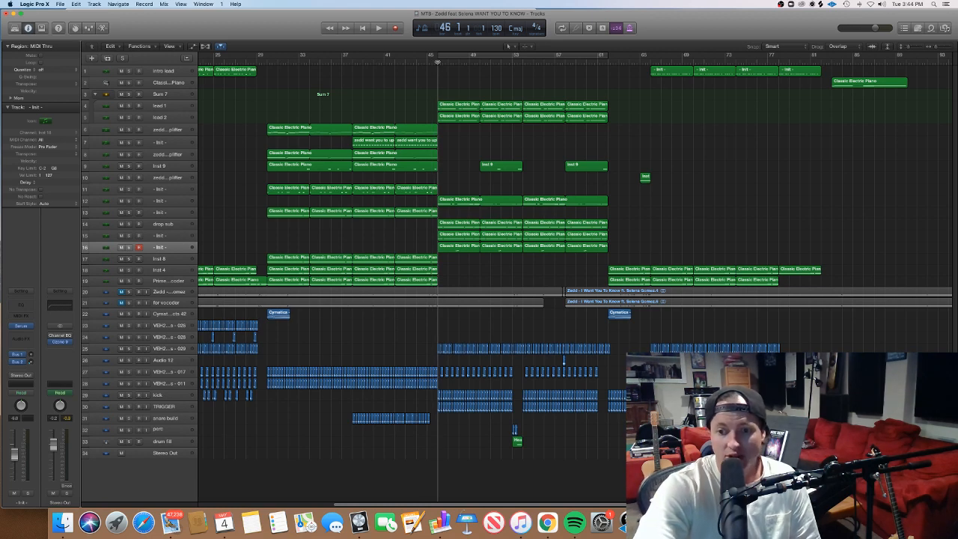
left_click_drag(436, 61, 661, 133)
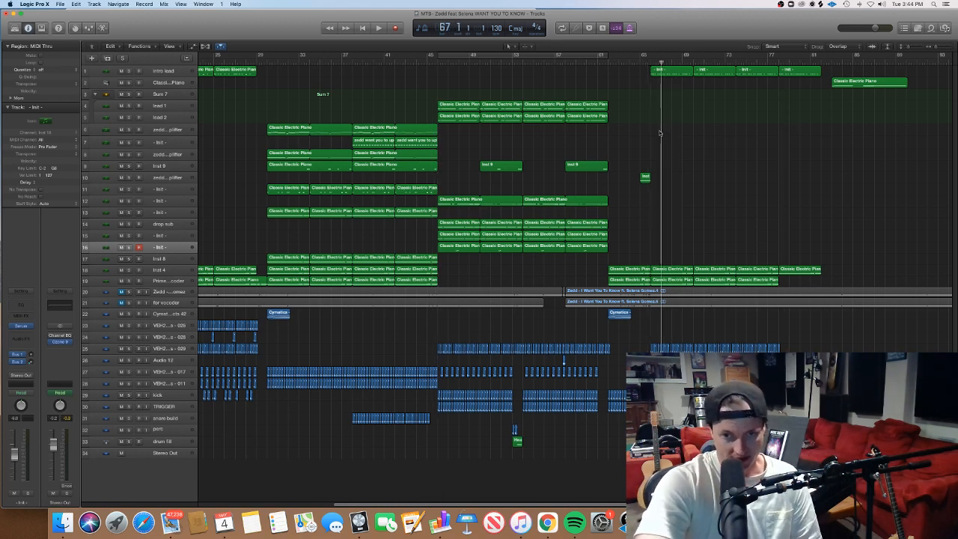
left_click_drag(660, 64, 272, 128)
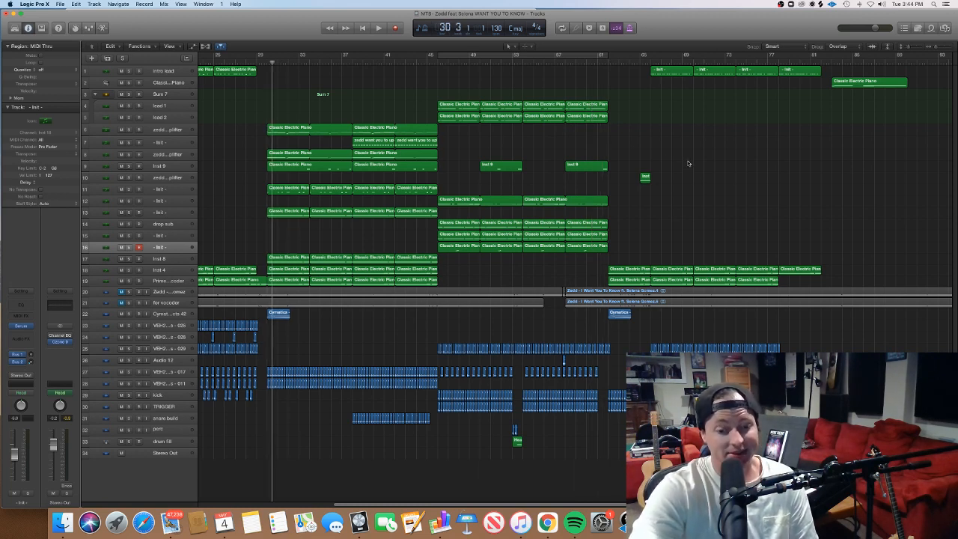